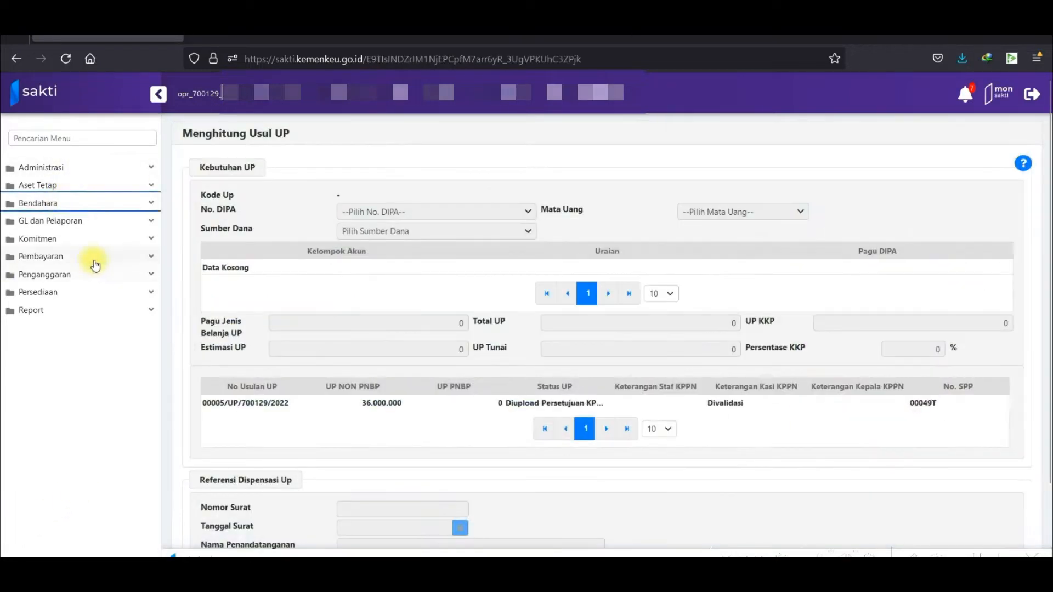
Go to Pembayaran > RUH Pembayaran > Mencatat Perintah Bayar.
{"action": "left_click", "coordinate": [94, 258]}
{"action": "left_click", "coordinate": [122, 275]}
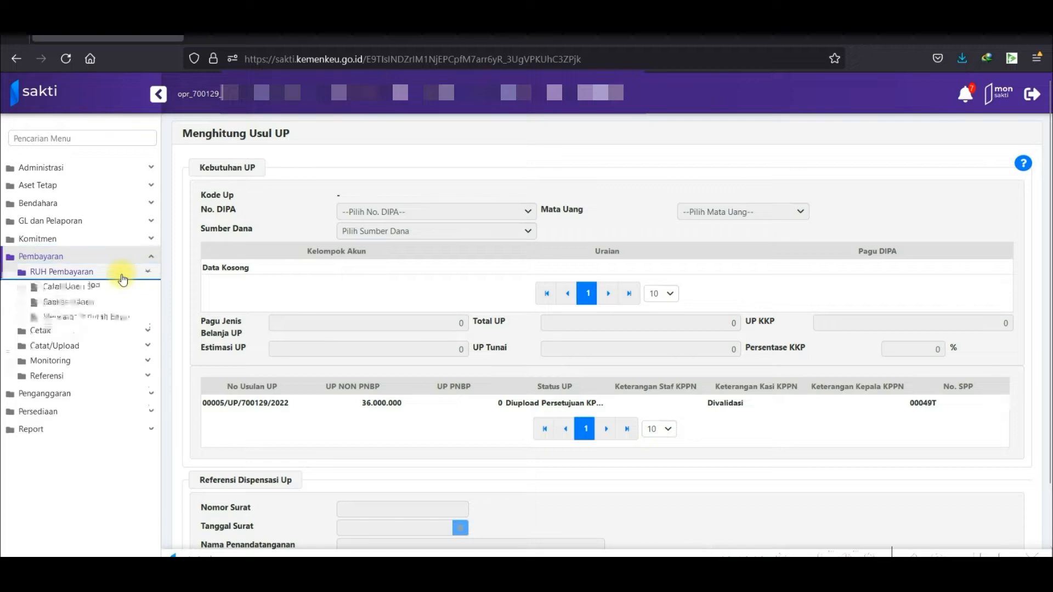
{"action": "left_click", "coordinate": [110, 324]}
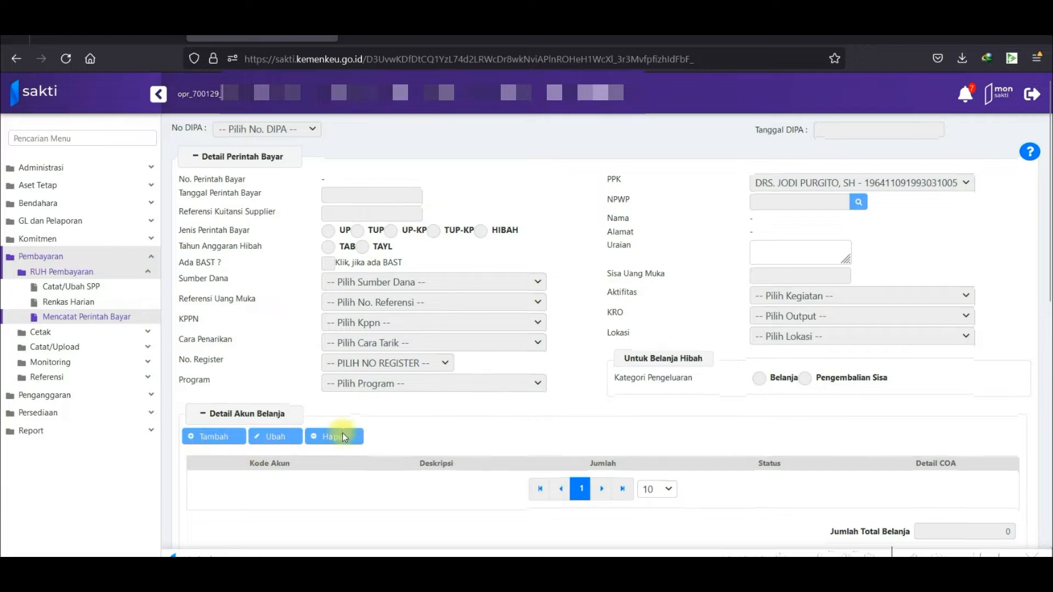
{"action": "scroll", "coordinate": [340, 433], "scroll_direction": "down", "scroll_amount": 4}
{"action": "scroll", "coordinate": [328, 426], "scroll_direction": "down", "scroll_amount": 1}
{"action": "scroll", "coordinate": [255, 265], "scroll_direction": "up", "scroll_amount": 4}
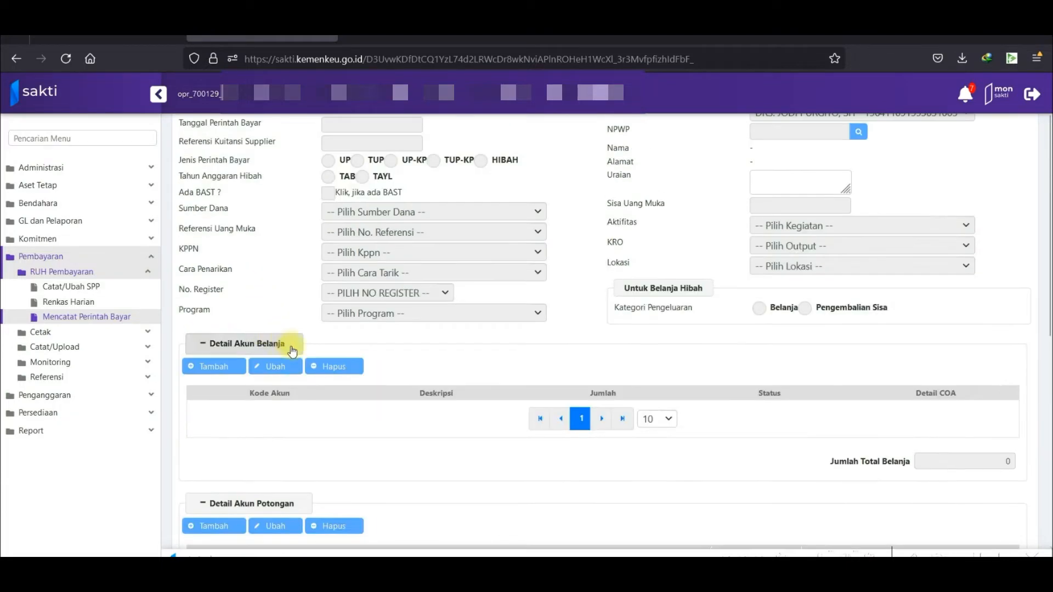
{"action": "scroll", "coordinate": [291, 347], "scroll_direction": "down", "scroll_amount": 9}
Create a new UP payment order dated 20 Okt 2022, funded by RM, under program 116.01.WA.
{"action": "left_click", "coordinate": [203, 526]}
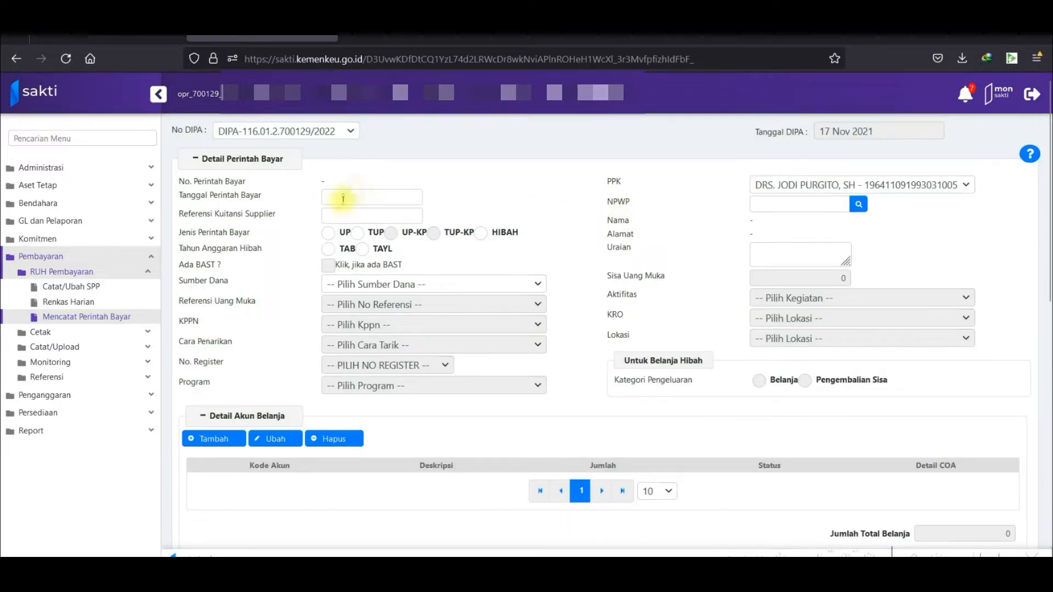
{"action": "left_click", "coordinate": [356, 195]}
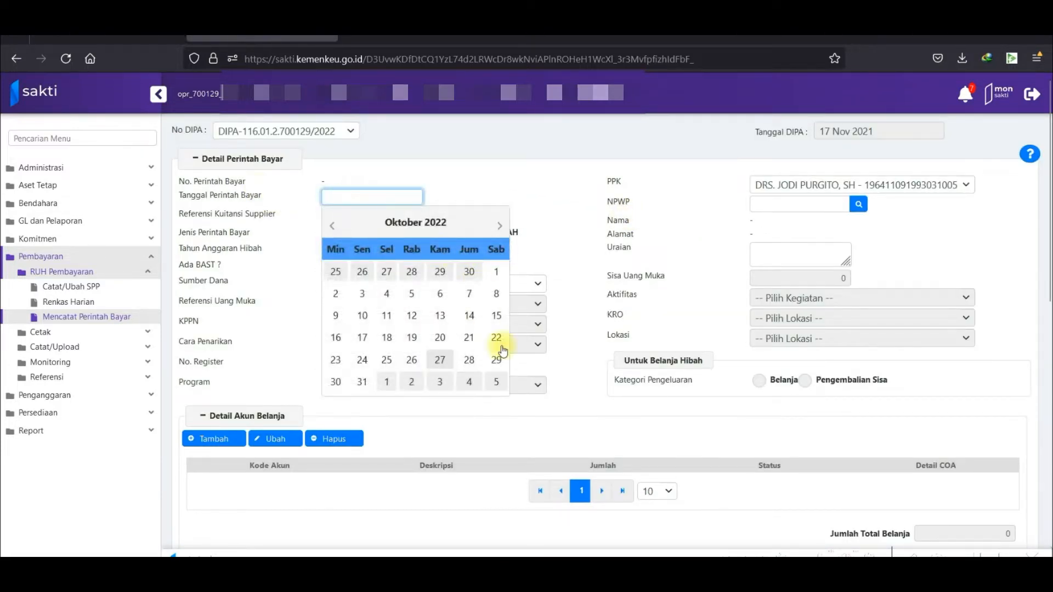
{"action": "left_click", "coordinate": [442, 340]}
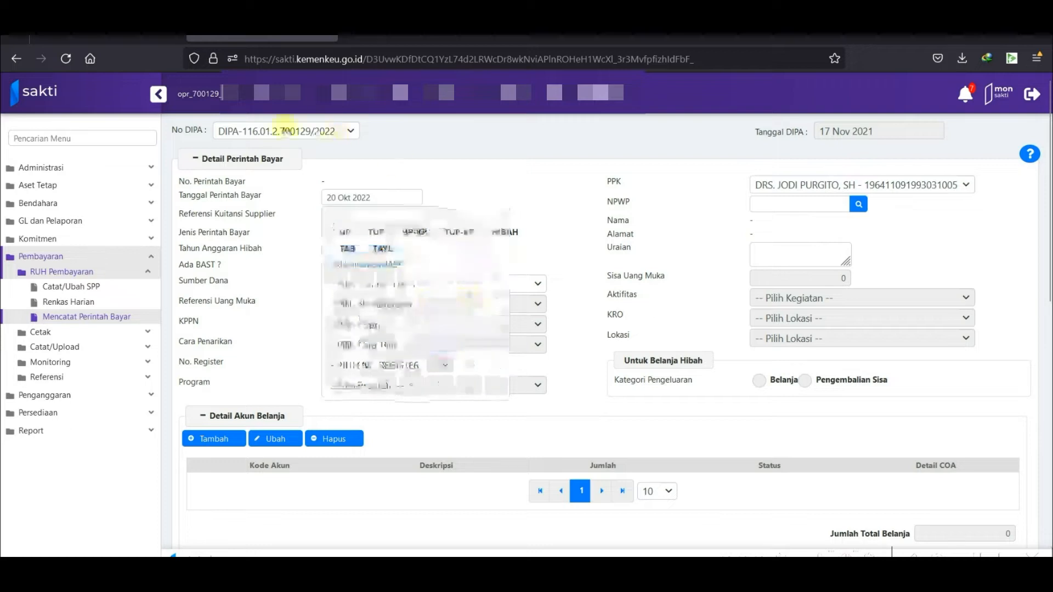
{"action": "left_click", "coordinate": [368, 217]}
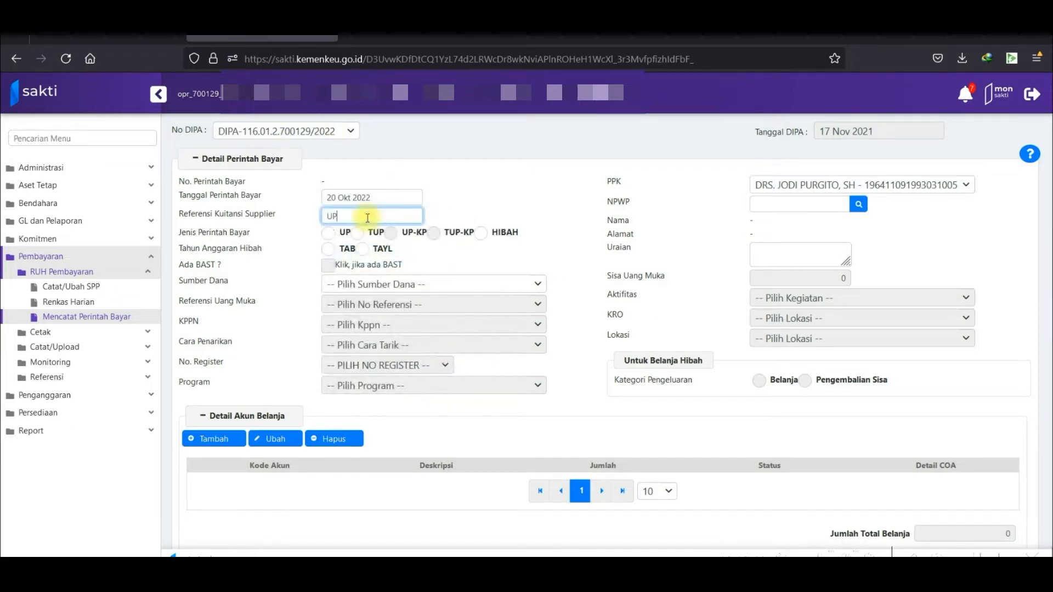
{"action": "left_click", "coordinate": [329, 234]}
{"action": "left_click", "coordinate": [404, 287]}
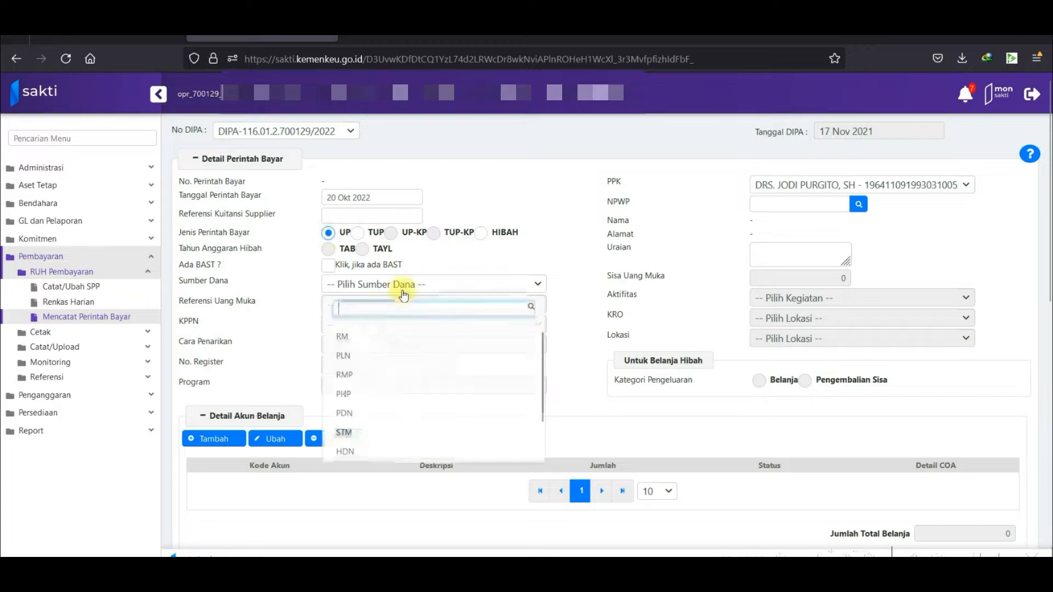
{"action": "left_click", "coordinate": [387, 341]}
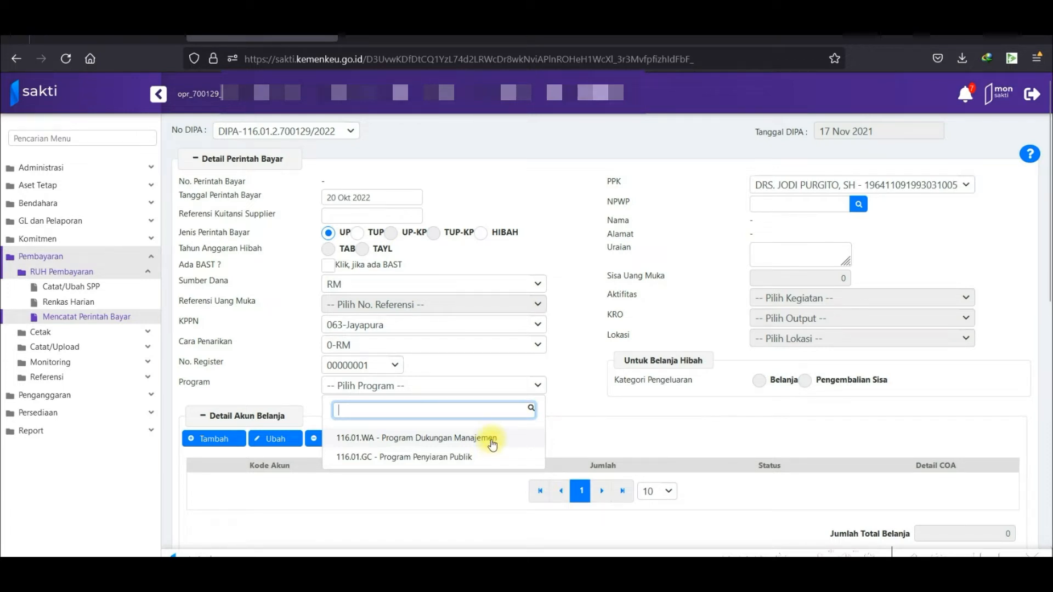
{"action": "left_click", "coordinate": [493, 444]}
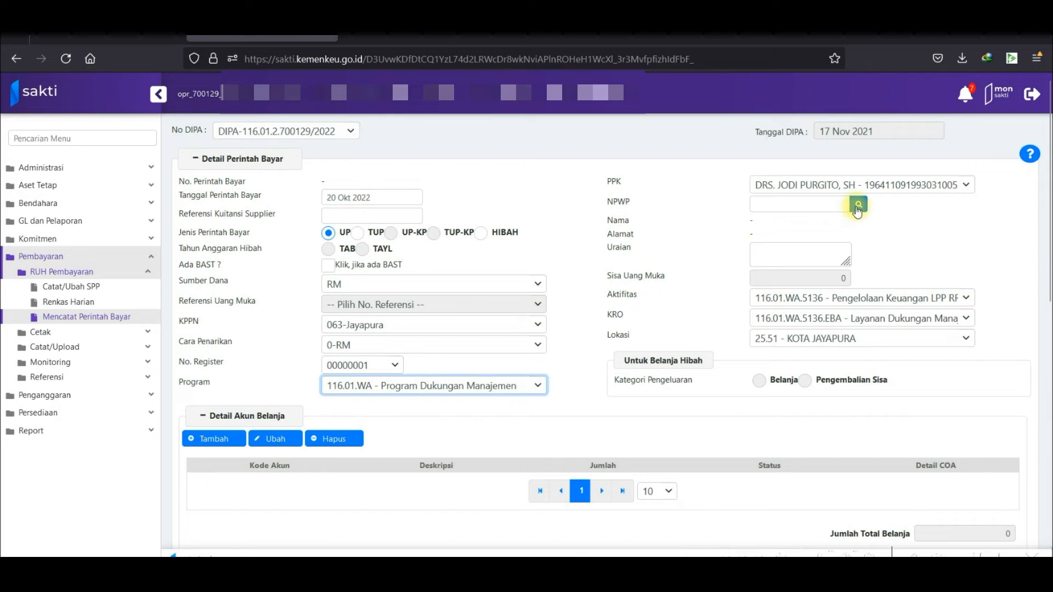
Fill the payee NPWP with the bendahara pengeluaran taxpayer.
{"action": "left_click", "coordinate": [857, 207]}
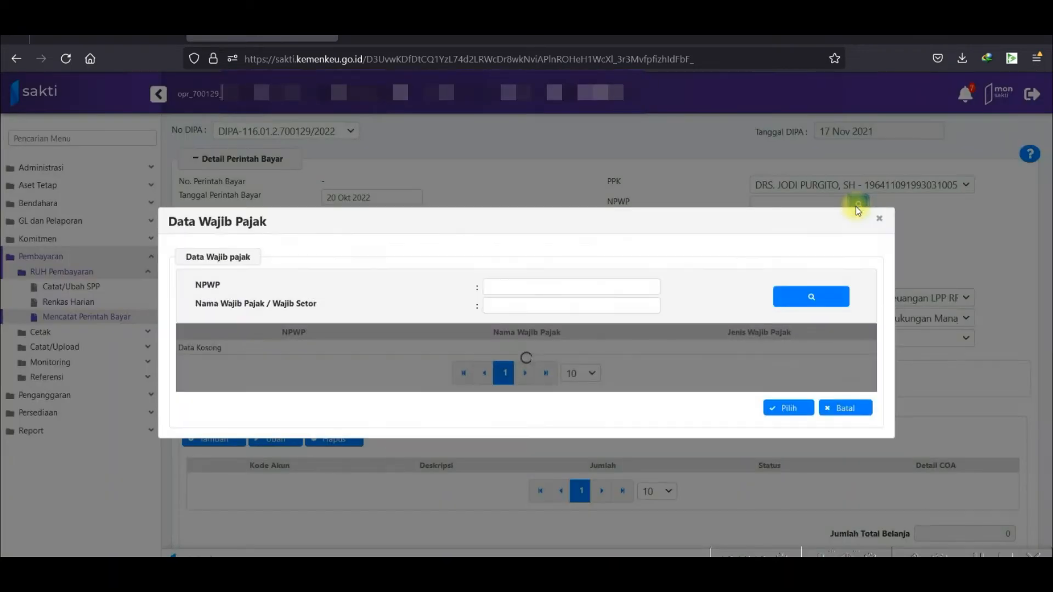
{"action": "left_click", "coordinate": [496, 348]}
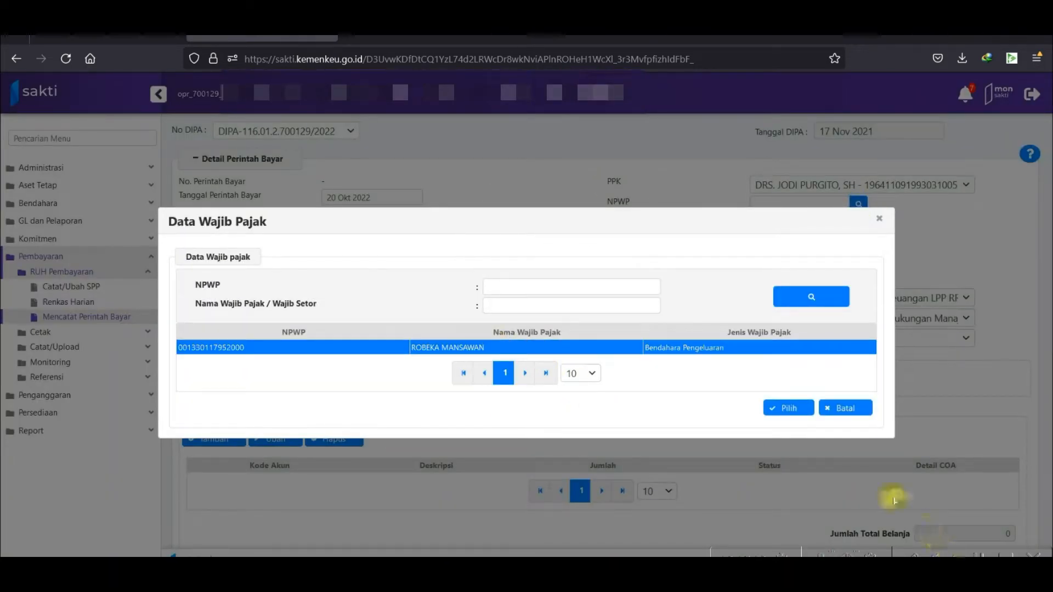
{"action": "left_click", "coordinate": [788, 408]}
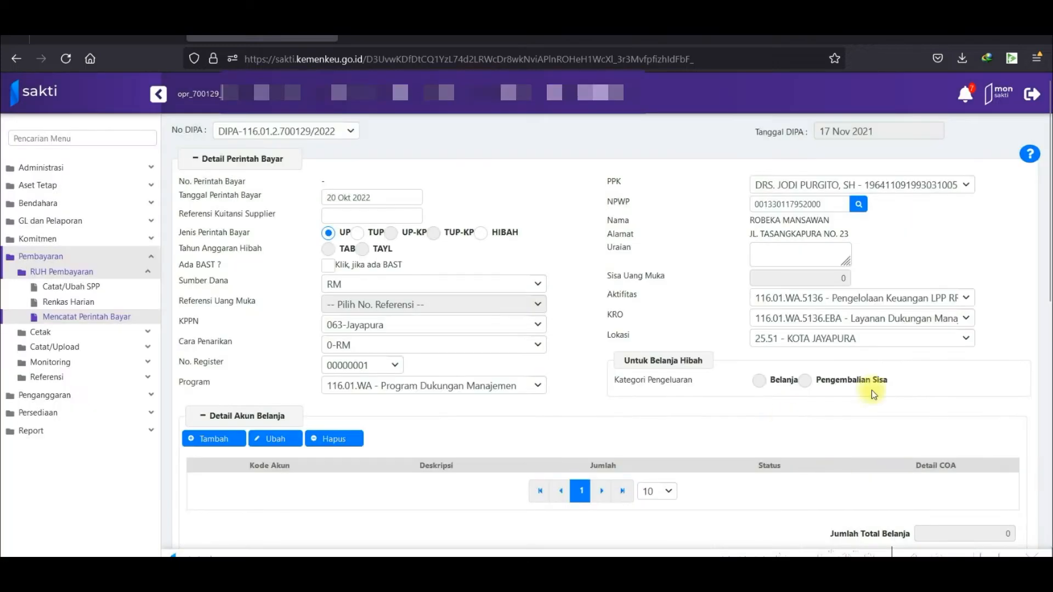
{"action": "scroll", "coordinate": [200, 373], "scroll_direction": "down", "scroll_amount": 1}
{"action": "left_click", "coordinate": [201, 373]}
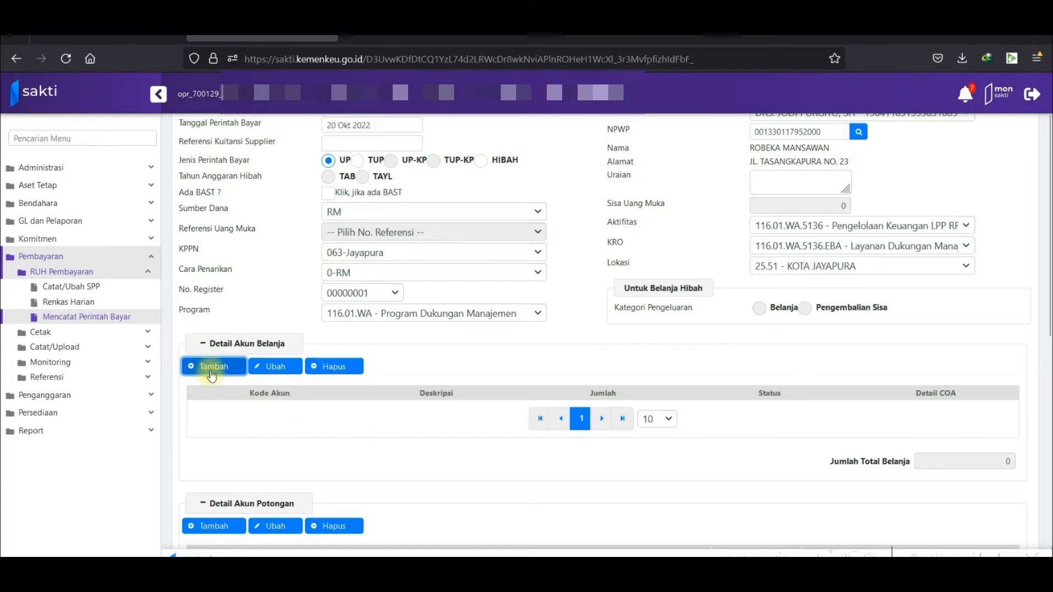
Add a spending line with account 521111 Belanja Keperluan Perkantoran and open its Pendetailan COA.
{"action": "left_click", "coordinate": [212, 373]}
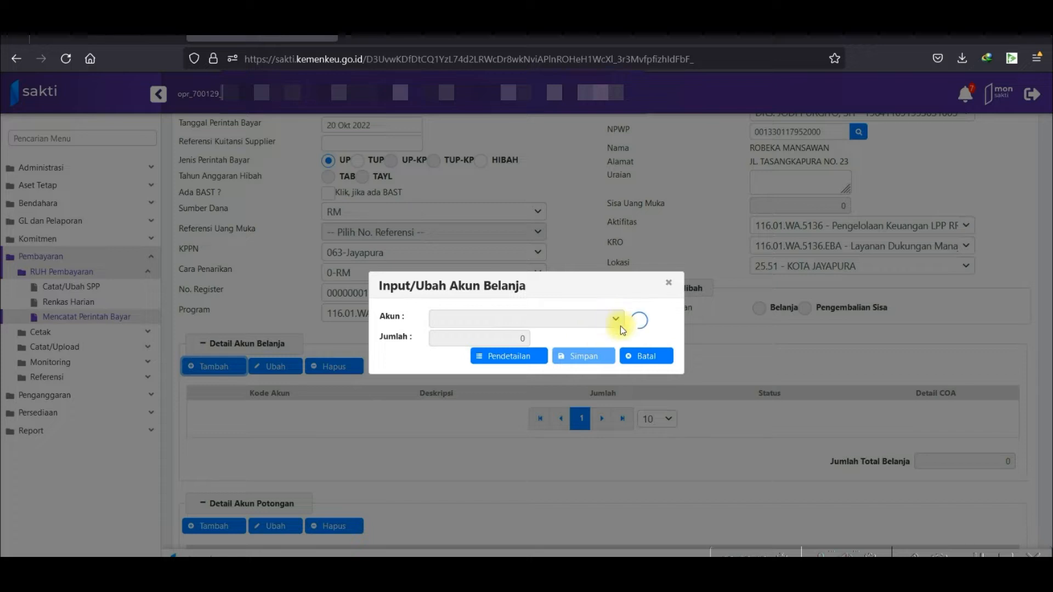
{"action": "left_click", "coordinate": [583, 328]}
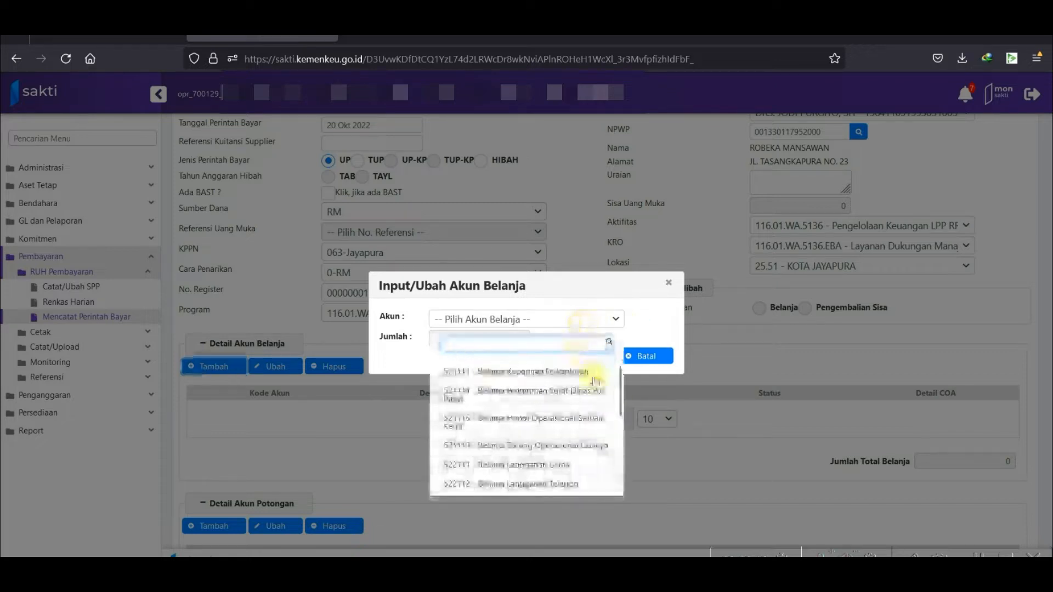
{"action": "scroll", "coordinate": [569, 441], "scroll_direction": "down", "scroll_amount": 2}
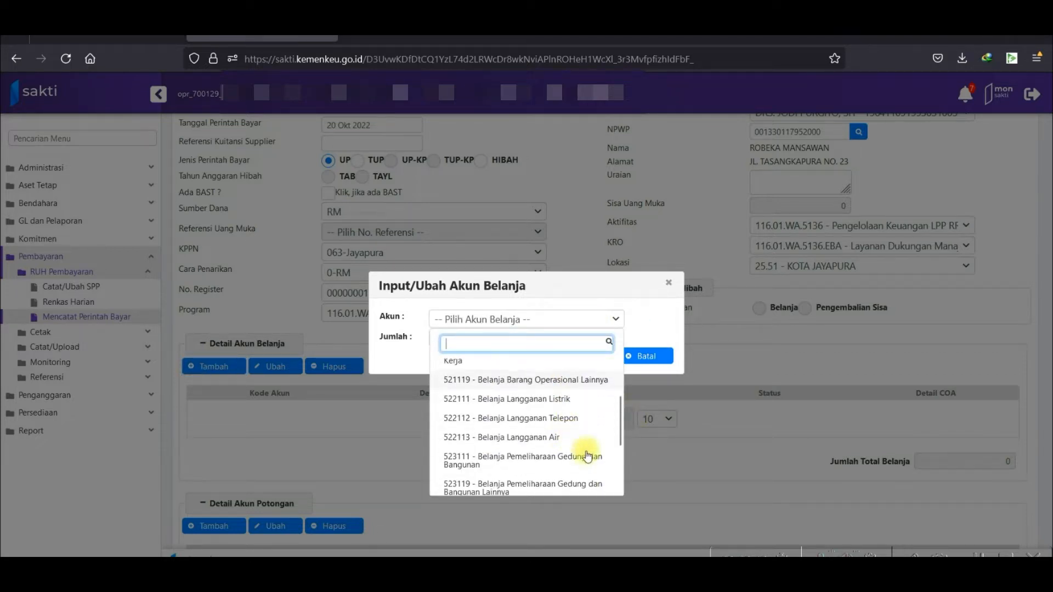
{"action": "scroll", "coordinate": [569, 437], "scroll_direction": "down", "scroll_amount": 3}
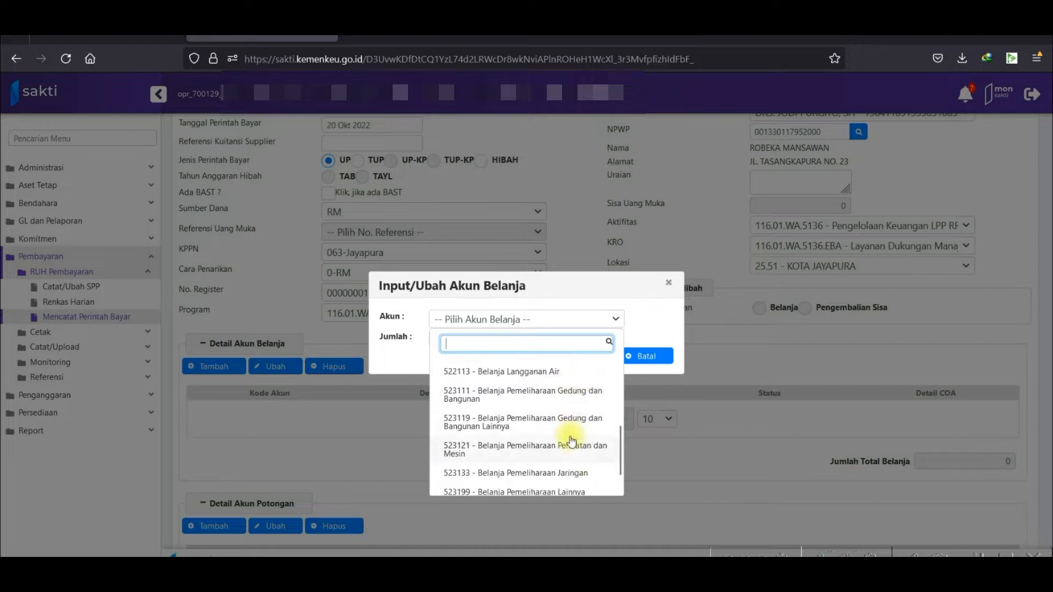
{"action": "scroll", "coordinate": [571, 442], "scroll_direction": "up", "scroll_amount": 4}
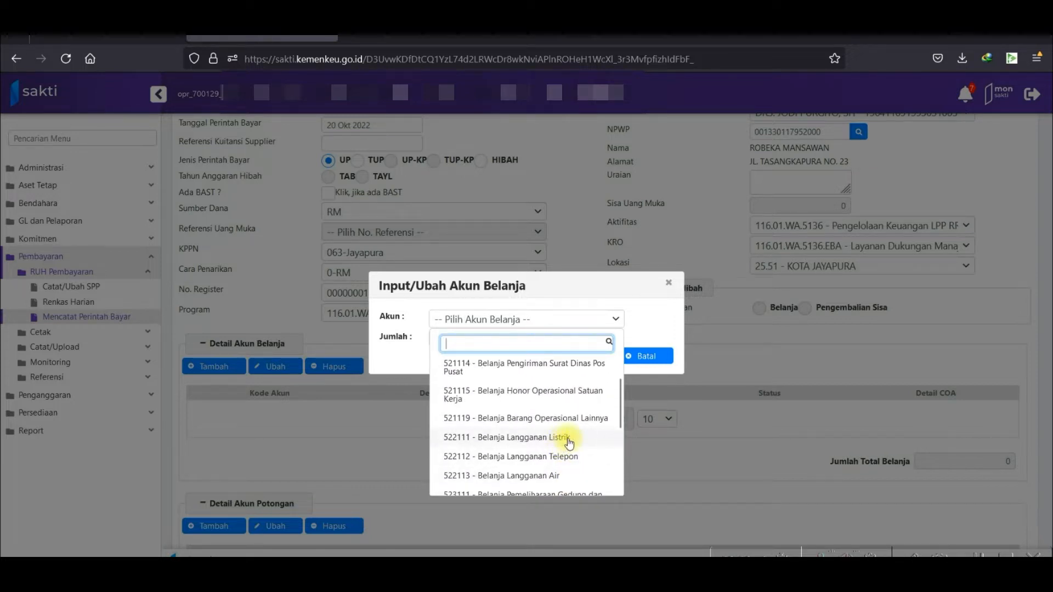
{"action": "scroll", "coordinate": [569, 442], "scroll_direction": "up", "scroll_amount": 1}
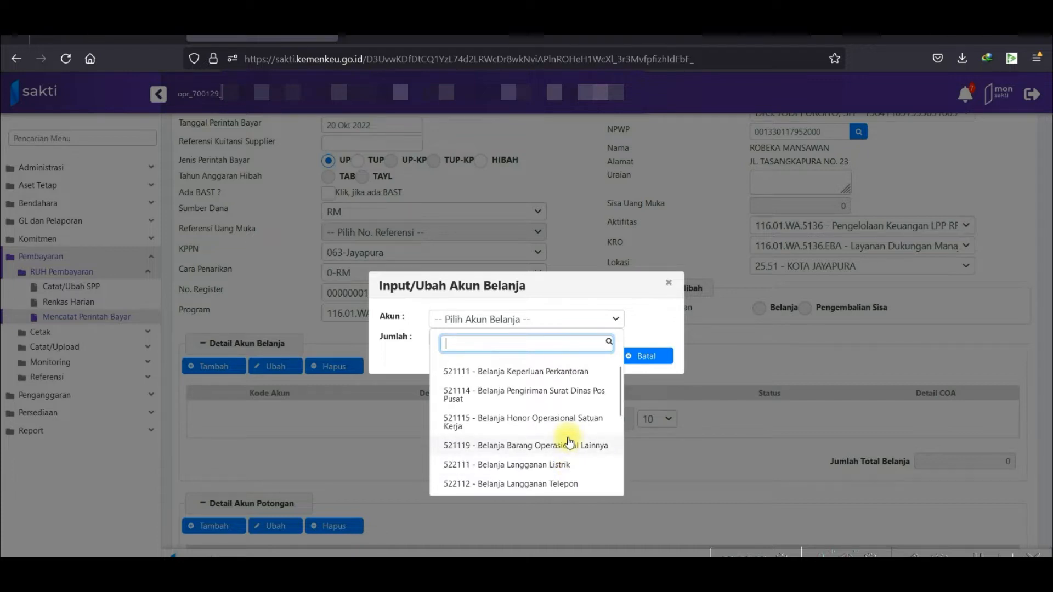
{"action": "scroll", "coordinate": [569, 439], "scroll_direction": "down", "scroll_amount": 5}
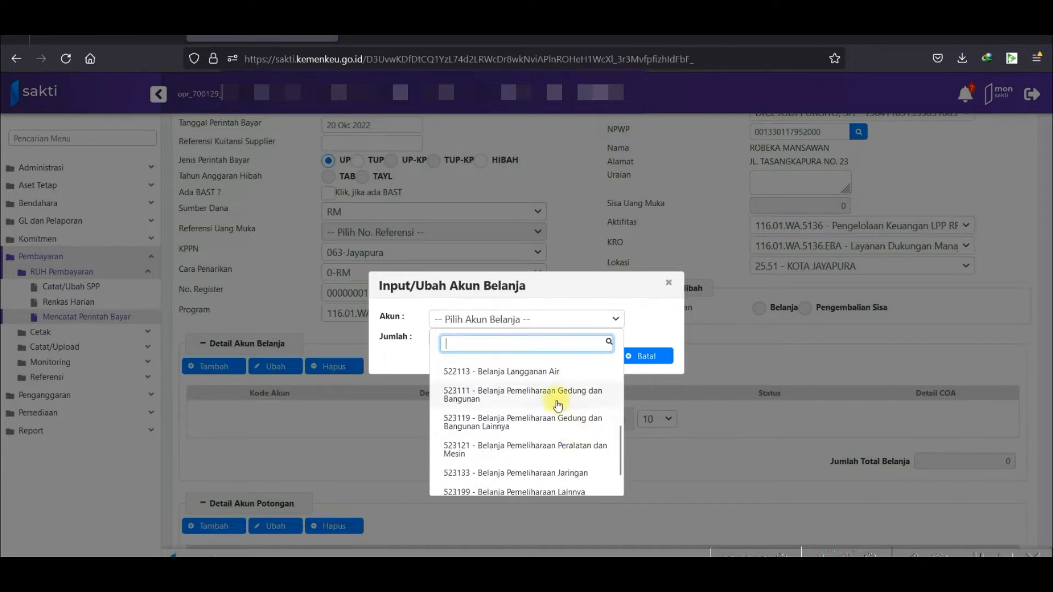
{"action": "scroll", "coordinate": [573, 423], "scroll_direction": "down", "scroll_amount": 1}
{"action": "scroll", "coordinate": [565, 439], "scroll_direction": "up", "scroll_amount": 3}
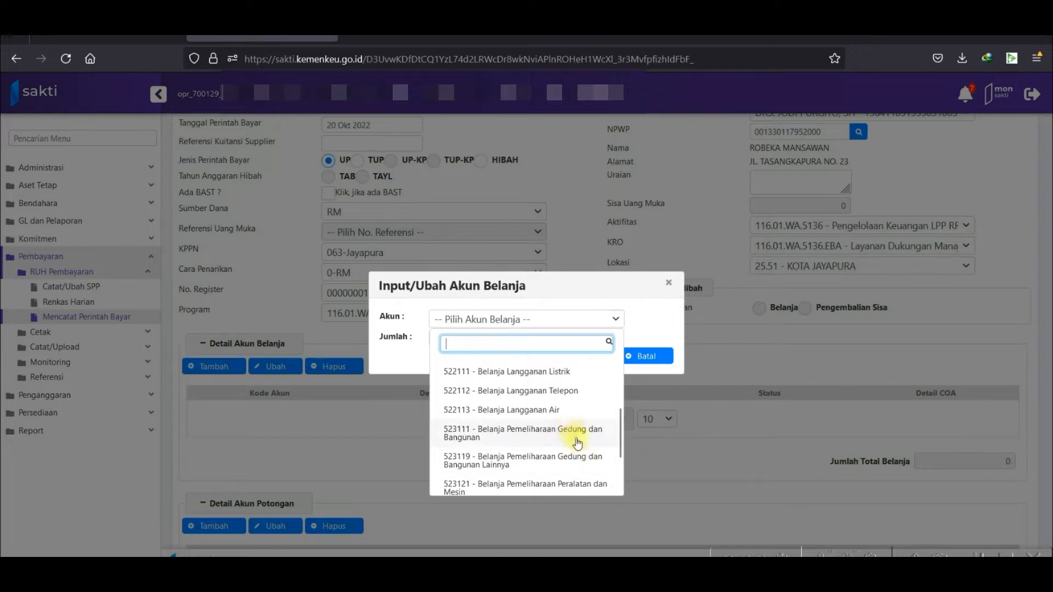
{"action": "scroll", "coordinate": [577, 441], "scroll_direction": "up", "scroll_amount": 3}
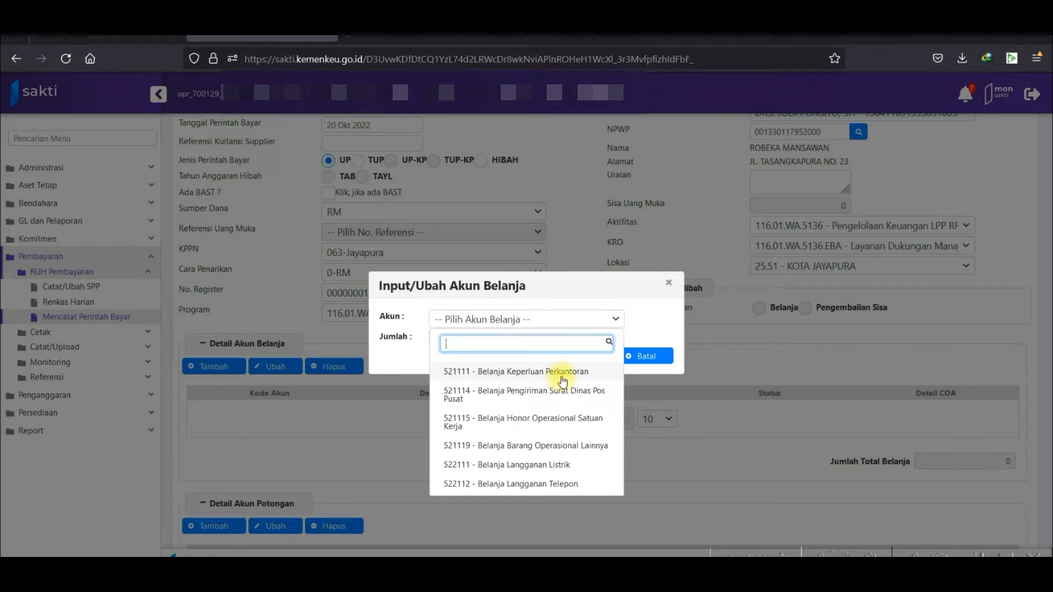
{"action": "left_click", "coordinate": [563, 373]}
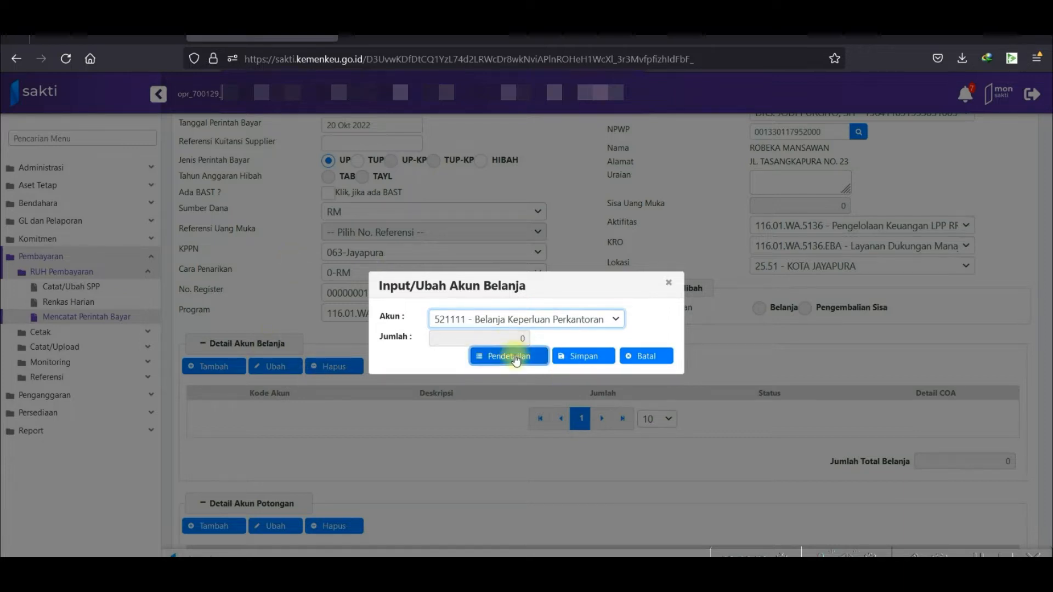
{"action": "left_click", "coordinate": [515, 358]}
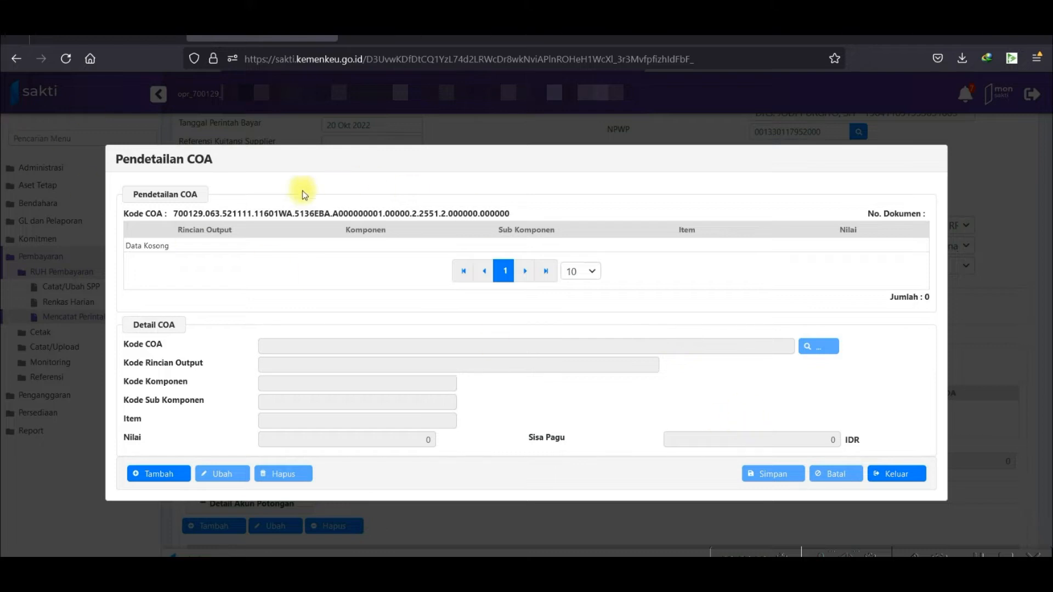
Add COA item 000377 Langganan Koran with a value of 770.000, then exit the detailing.
{"action": "left_click", "coordinate": [146, 473]}
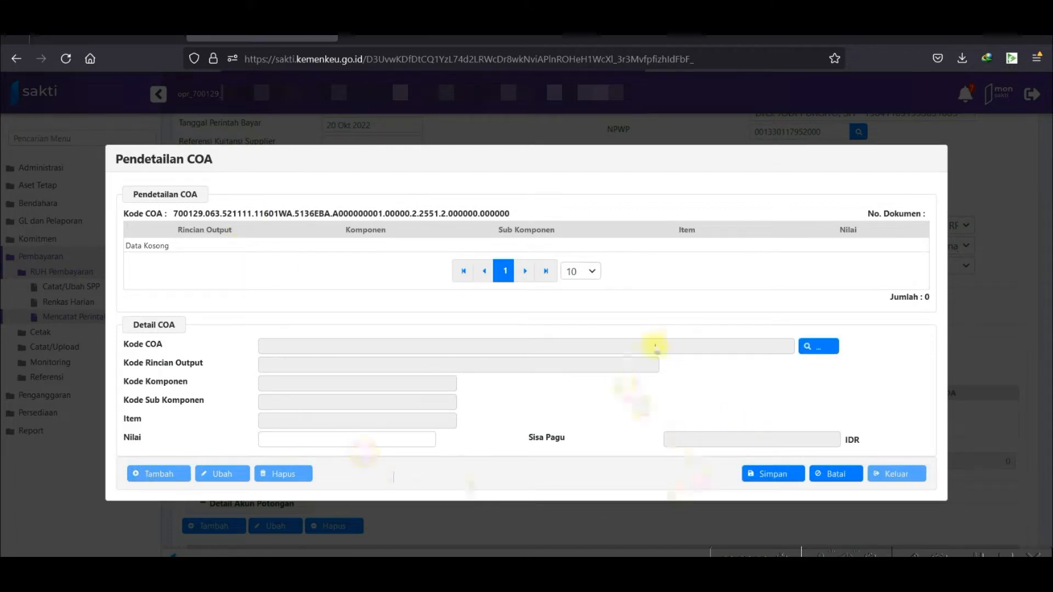
{"action": "left_click", "coordinate": [811, 346]}
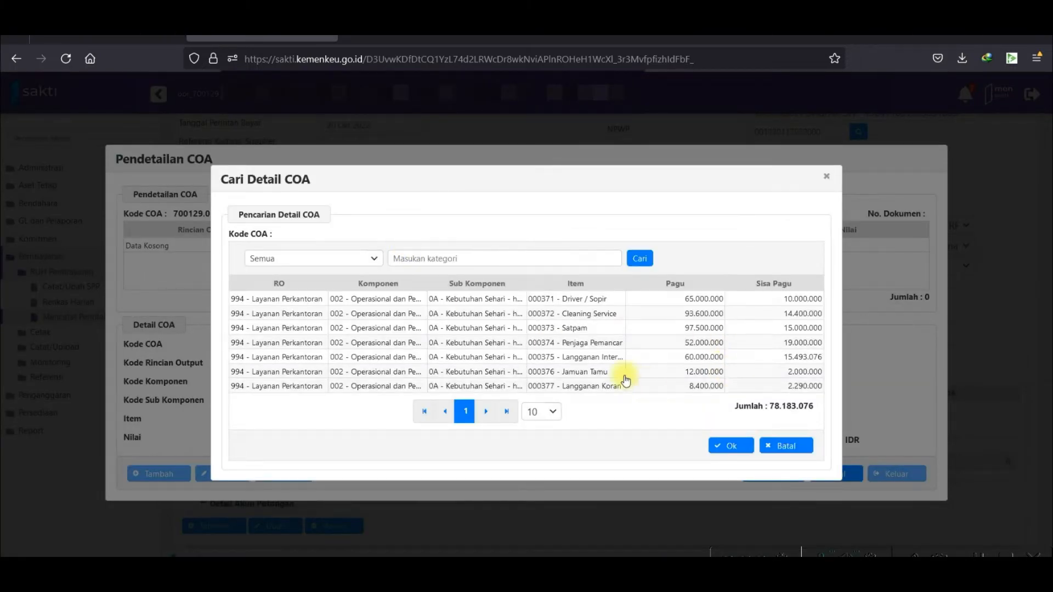
{"action": "left_click", "coordinate": [610, 390]}
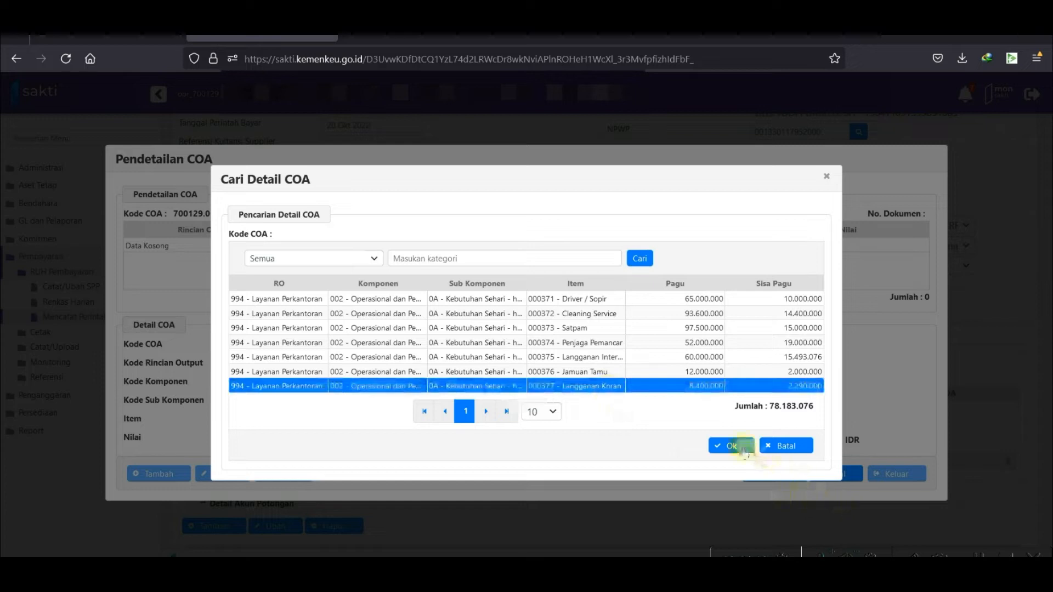
{"action": "left_click", "coordinate": [744, 449]}
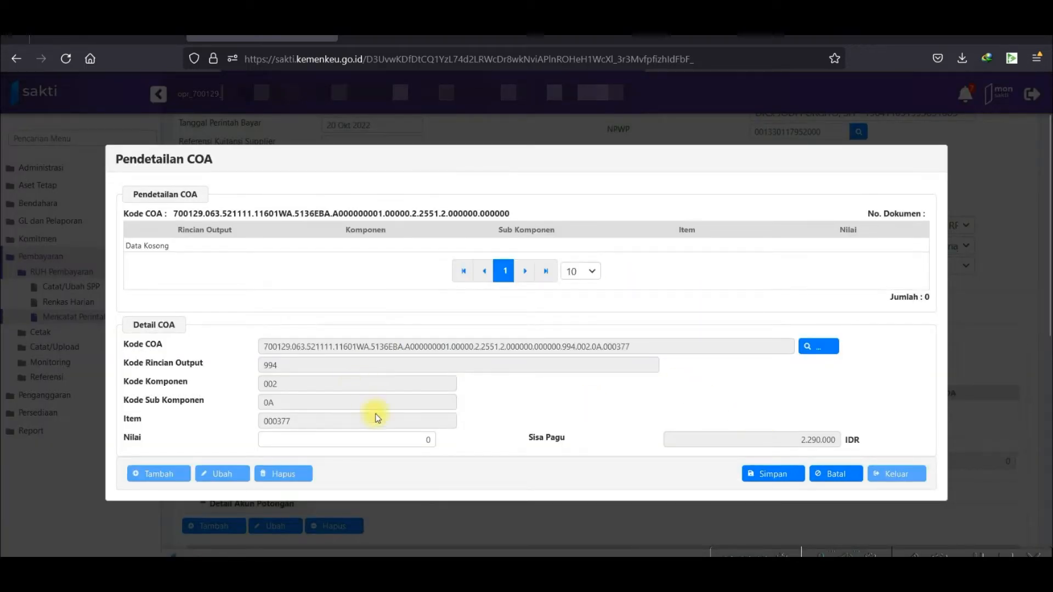
{"action": "left_click", "coordinate": [352, 437]}
{"action": "double_click", "coordinate": [411, 439]}
{"action": "type", "text": "770.000"}
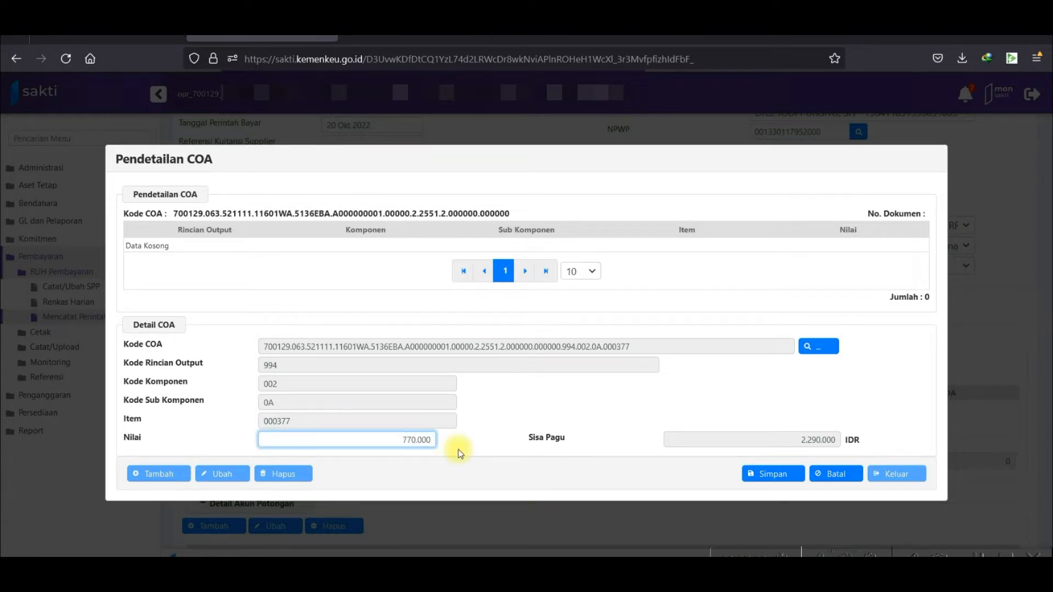
{"action": "left_click", "coordinate": [780, 481]}
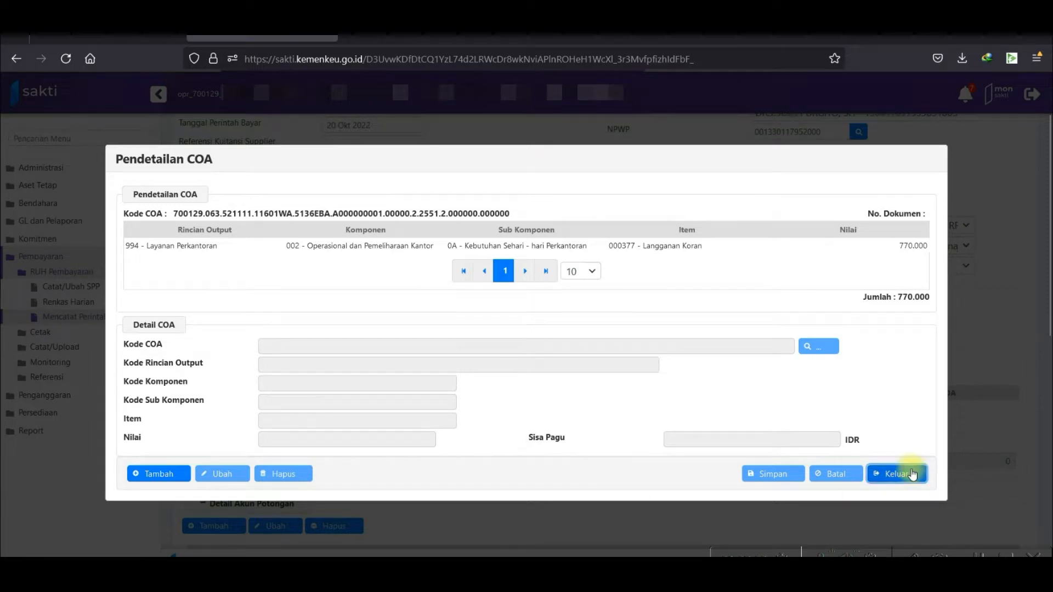
{"action": "left_click", "coordinate": [912, 475]}
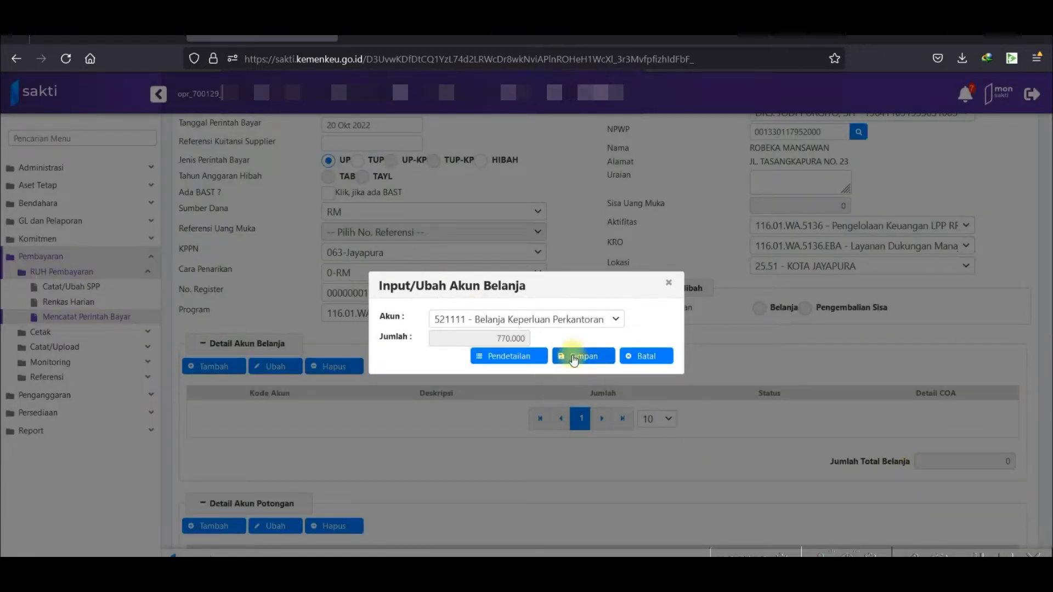
Save the 521111 spending line of 770.000 to the order.
{"action": "left_click", "coordinate": [595, 364]}
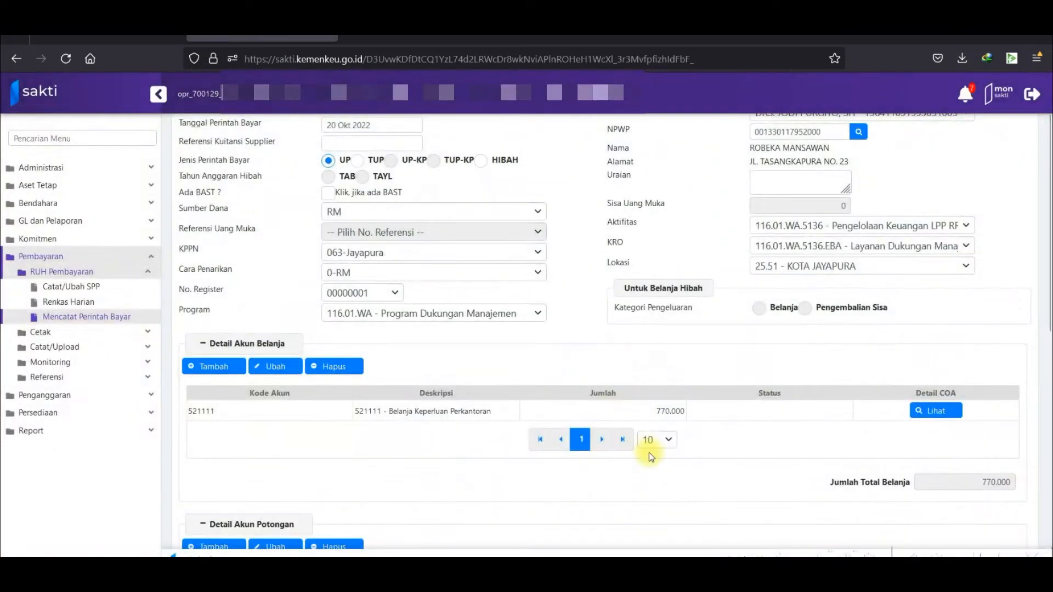
{"action": "scroll", "coordinate": [818, 477], "scroll_direction": "down", "scroll_amount": 3}
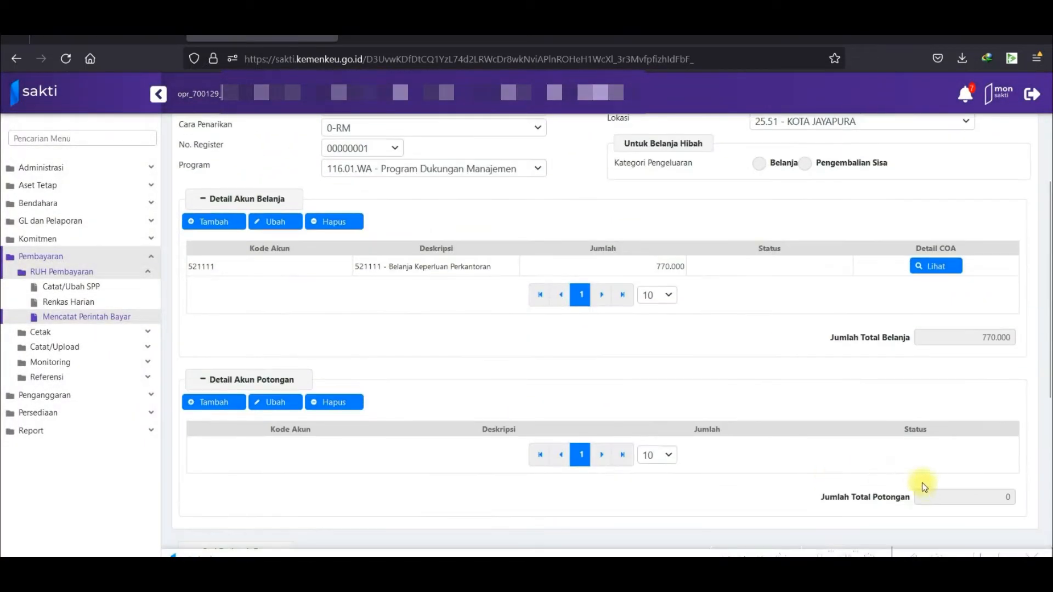
{"action": "scroll", "coordinate": [663, 360], "scroll_direction": "up", "scroll_amount": 3}
Enter the description 'Pembayaran belanja langganan koran tahun 2022' in Uraian.
{"action": "left_click", "coordinate": [802, 189]}
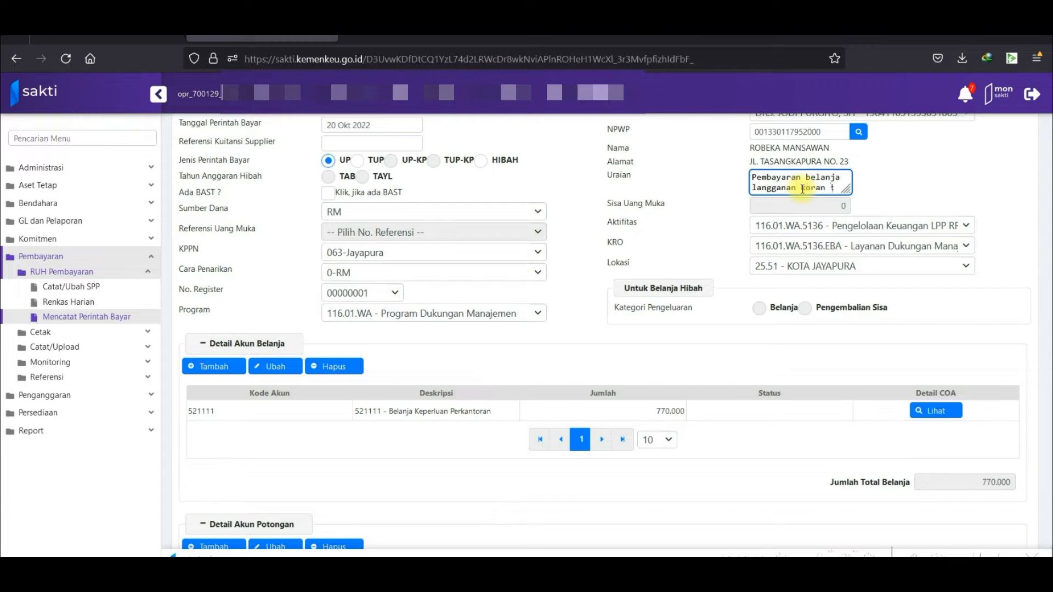
{"action": "type", "text": "n 2022"}
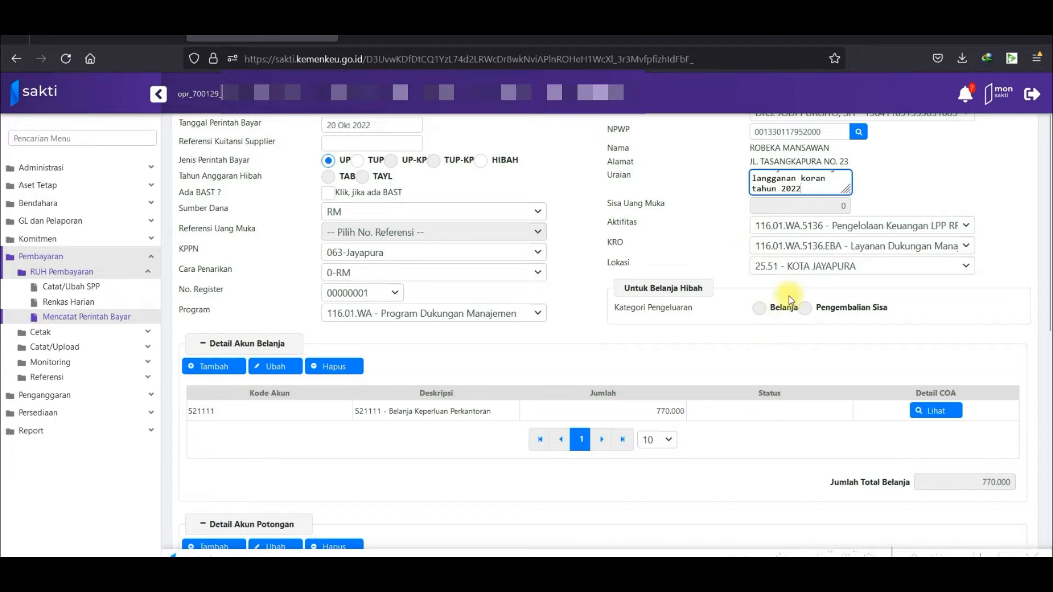
{"action": "scroll", "coordinate": [763, 368], "scroll_direction": "down", "scroll_amount": 4}
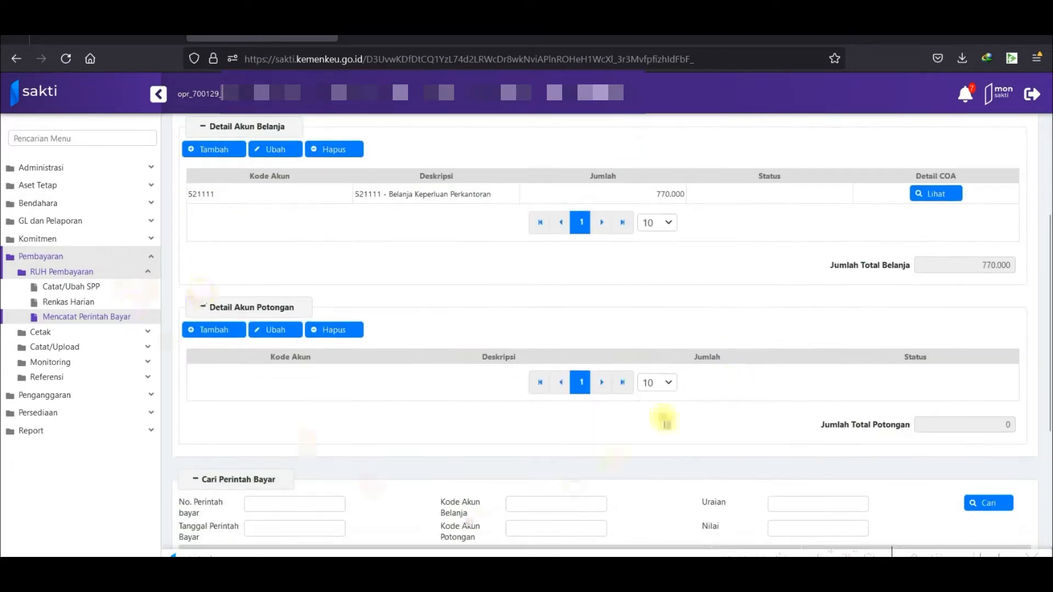
Save the newspaper-subscription payment order and confirm the save.
{"action": "scroll", "coordinate": [631, 455], "scroll_direction": "down", "scroll_amount": 1}
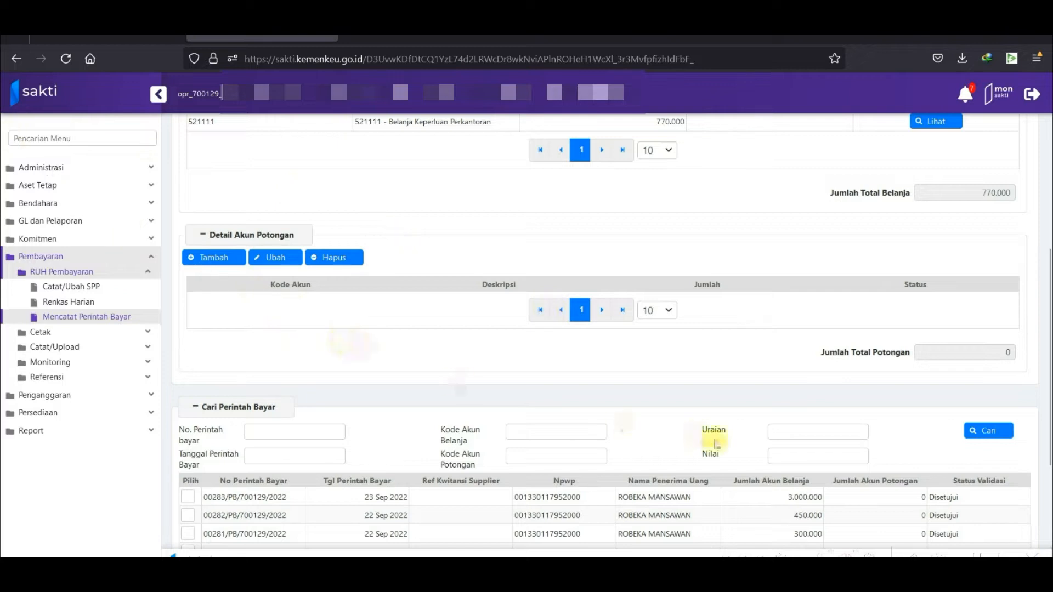
{"action": "scroll", "coordinate": [713, 439], "scroll_direction": "down", "scroll_amount": 3}
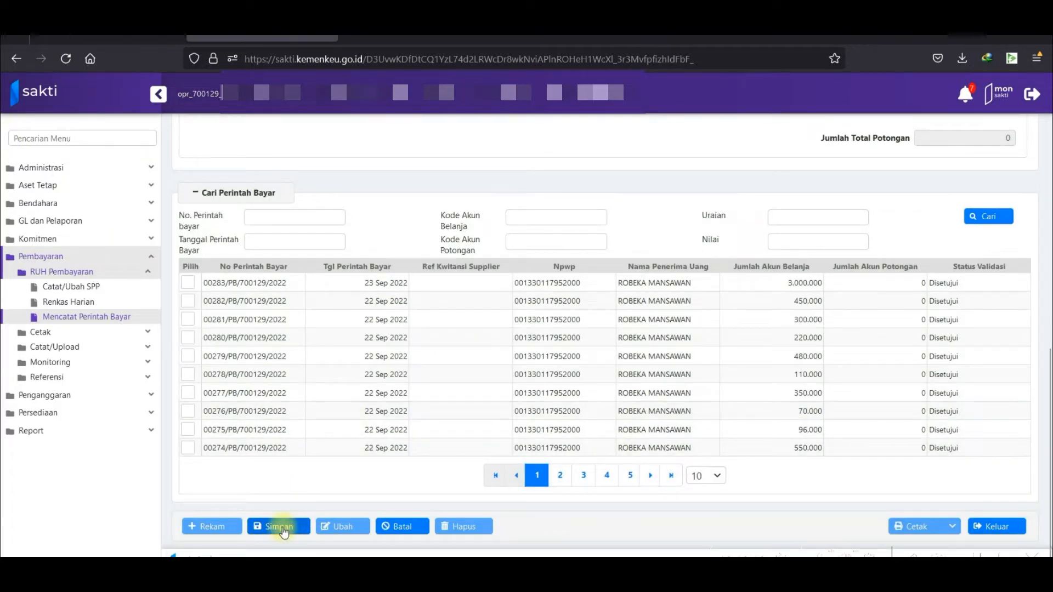
{"action": "left_click", "coordinate": [281, 527]}
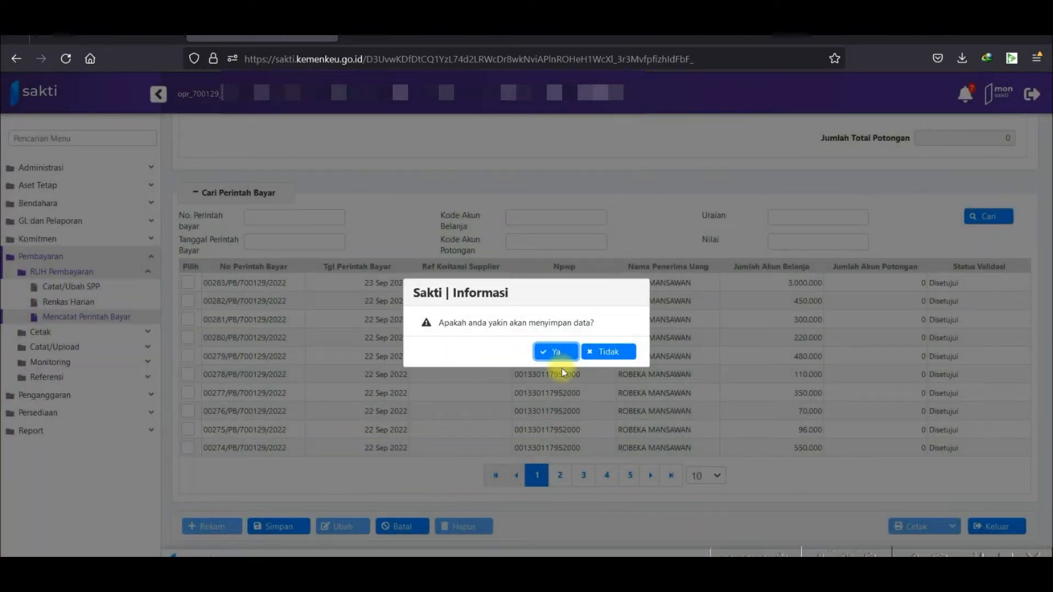
{"action": "left_click", "coordinate": [556, 354]}
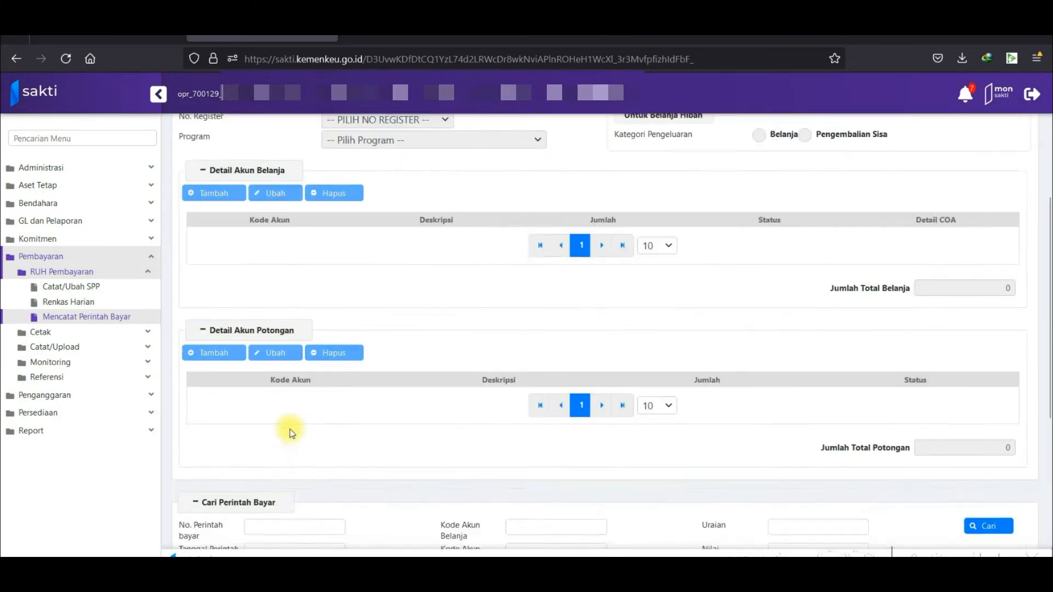
Create a new UP payment order dated 20 Okt 2022, RM funding, program 116.01.GC Program Penyiaran Publik.
{"action": "left_click", "coordinate": [219, 528]}
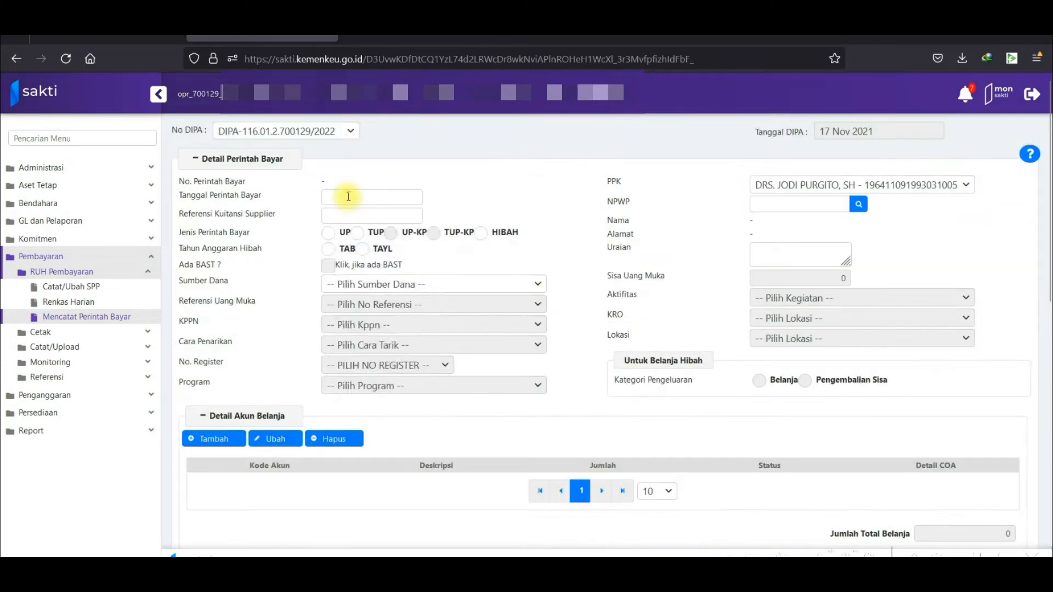
{"action": "left_click", "coordinate": [346, 196]}
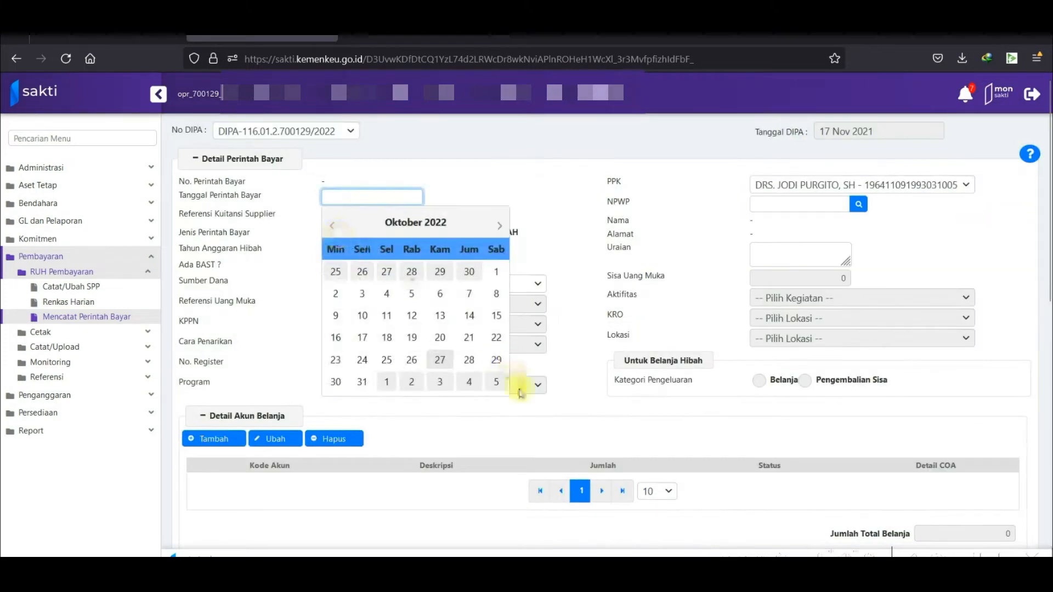
{"action": "left_click", "coordinate": [439, 338]}
{"action": "left_click", "coordinate": [327, 232]}
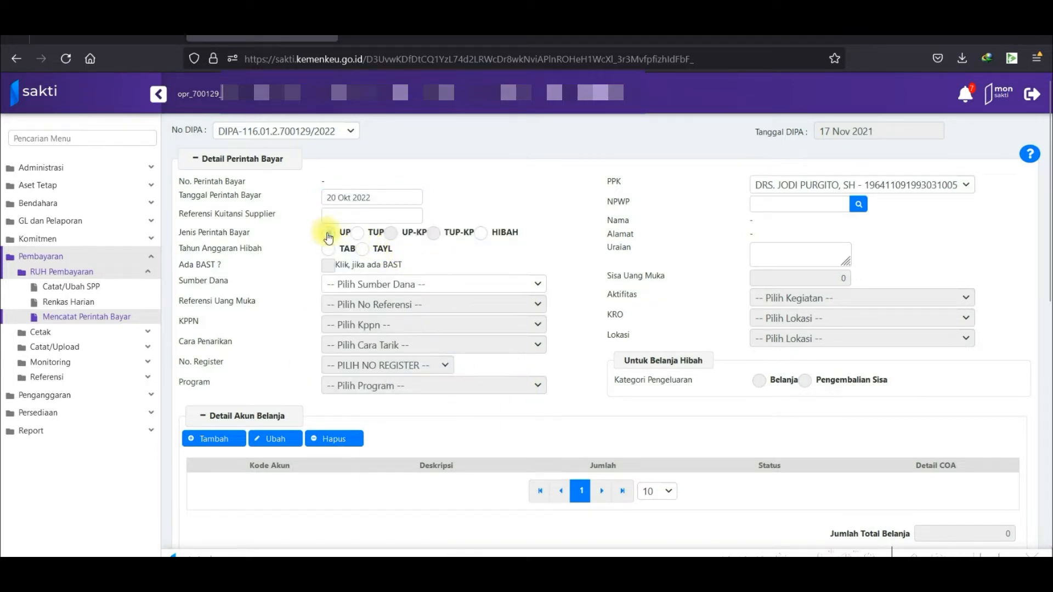
{"action": "left_click", "coordinate": [415, 286]}
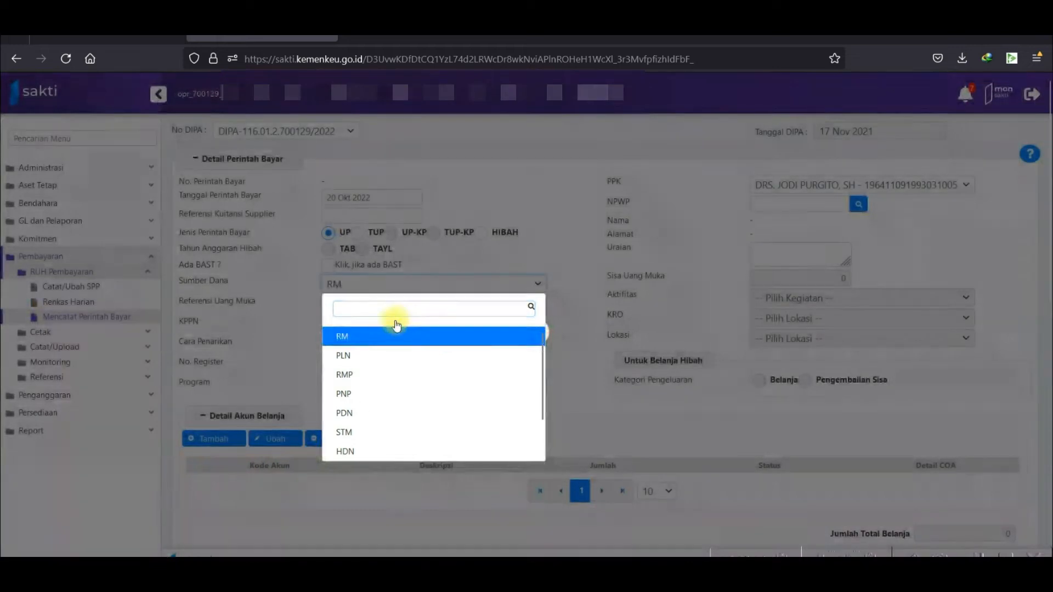
{"action": "left_click", "coordinate": [384, 336]}
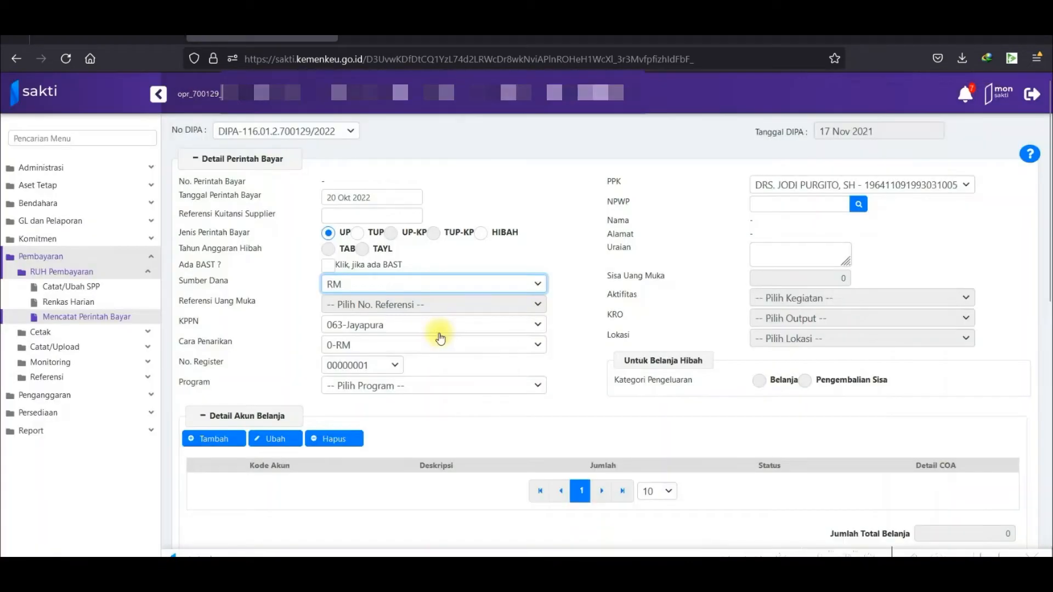
{"action": "left_click", "coordinate": [483, 385]}
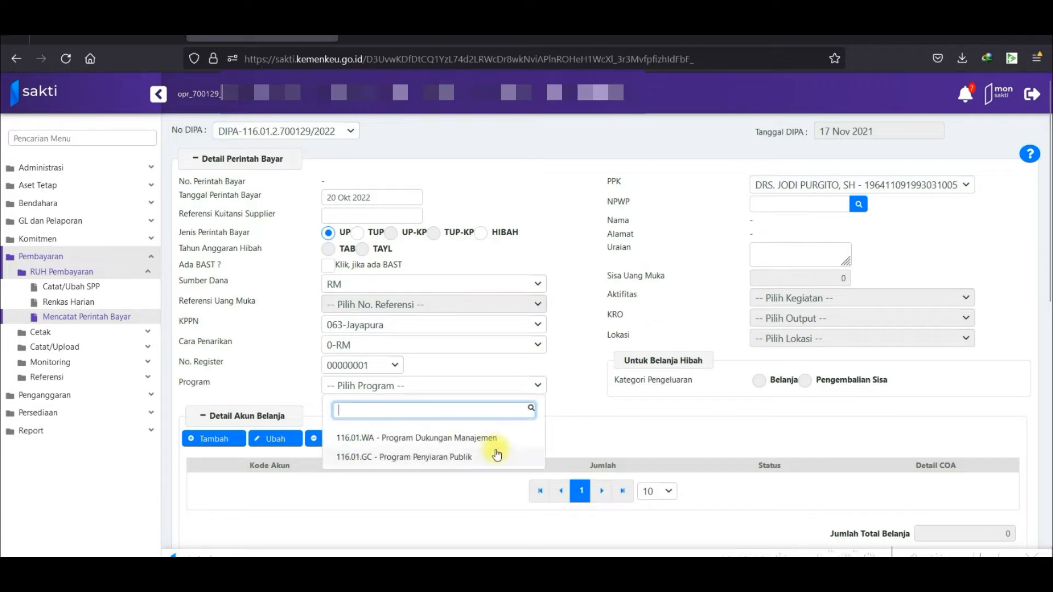
{"action": "left_click", "coordinate": [419, 457]}
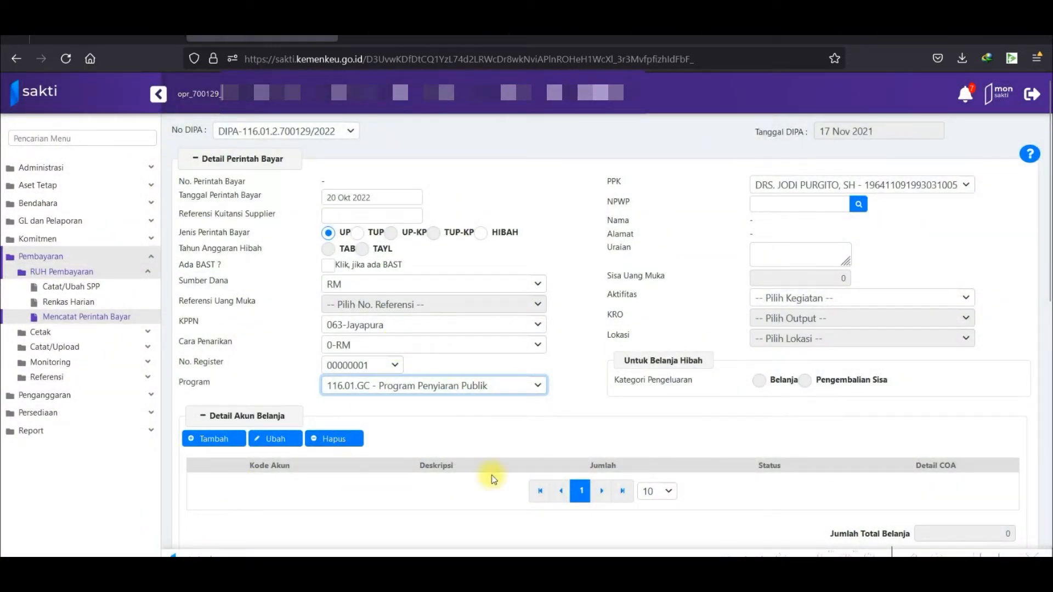
{"action": "scroll", "coordinate": [572, 435], "scroll_direction": "down", "scroll_amount": 2}
{"action": "scroll", "coordinate": [523, 389], "scroll_direction": "up", "scroll_amount": 2}
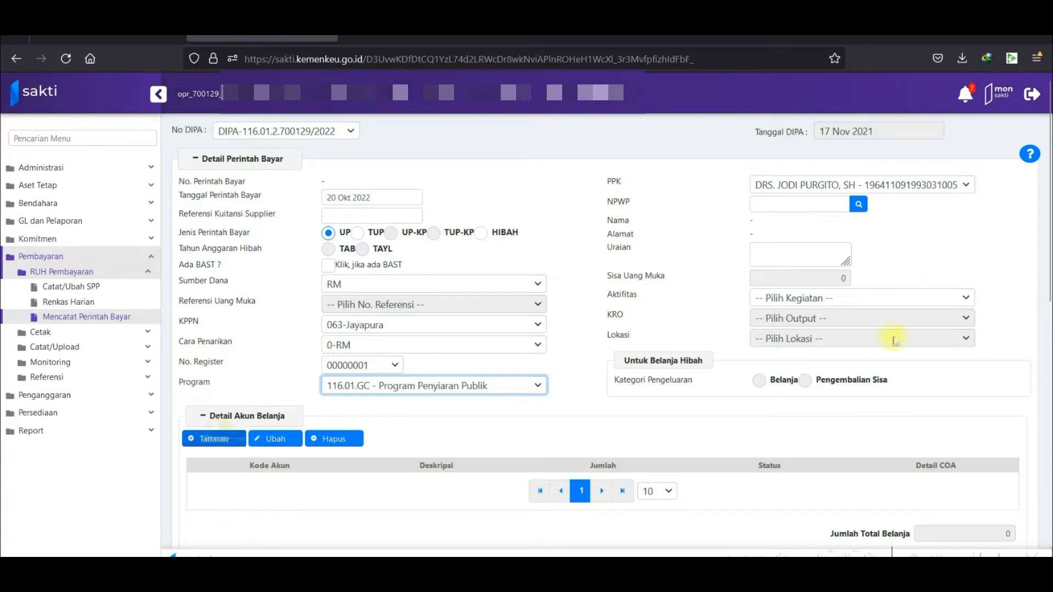
Fill the payee NPWP from the taxpayer search results.
{"action": "left_click", "coordinate": [857, 205]}
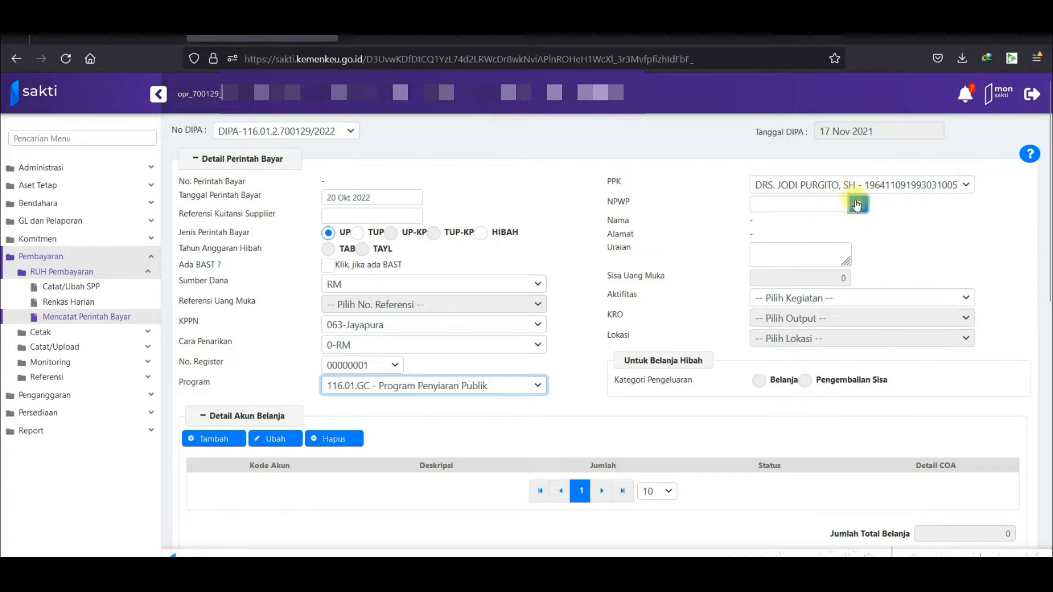
{"action": "left_click", "coordinate": [572, 350]}
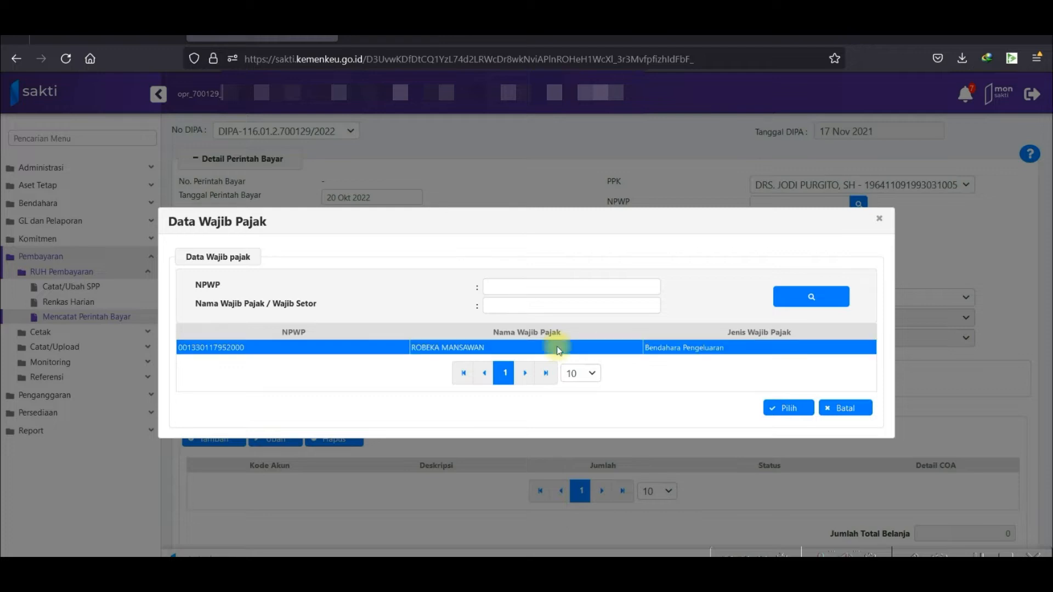
{"action": "left_click", "coordinate": [788, 408]}
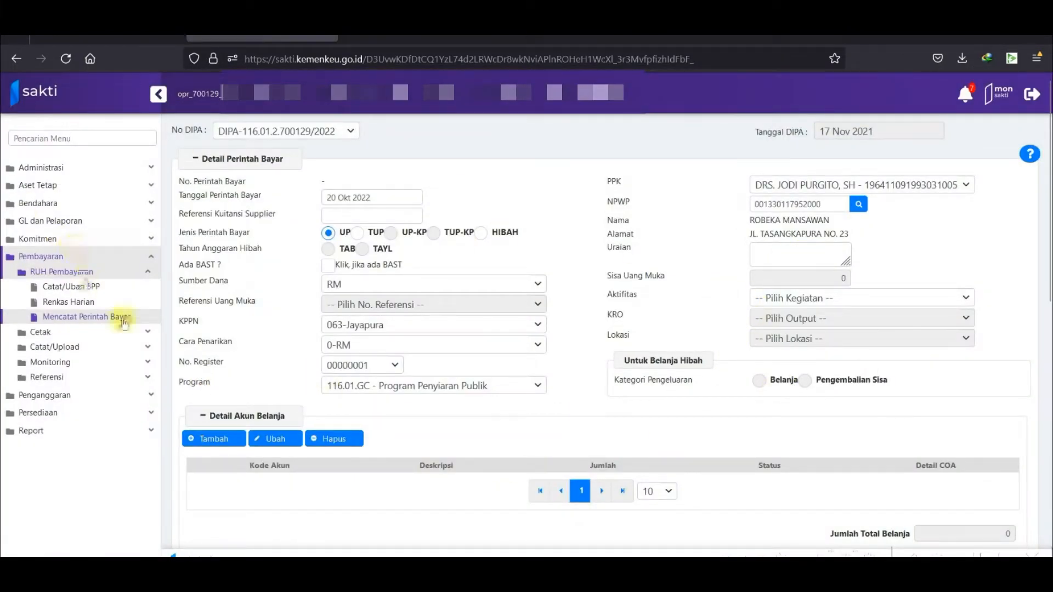
{"action": "left_click", "coordinate": [228, 436]}
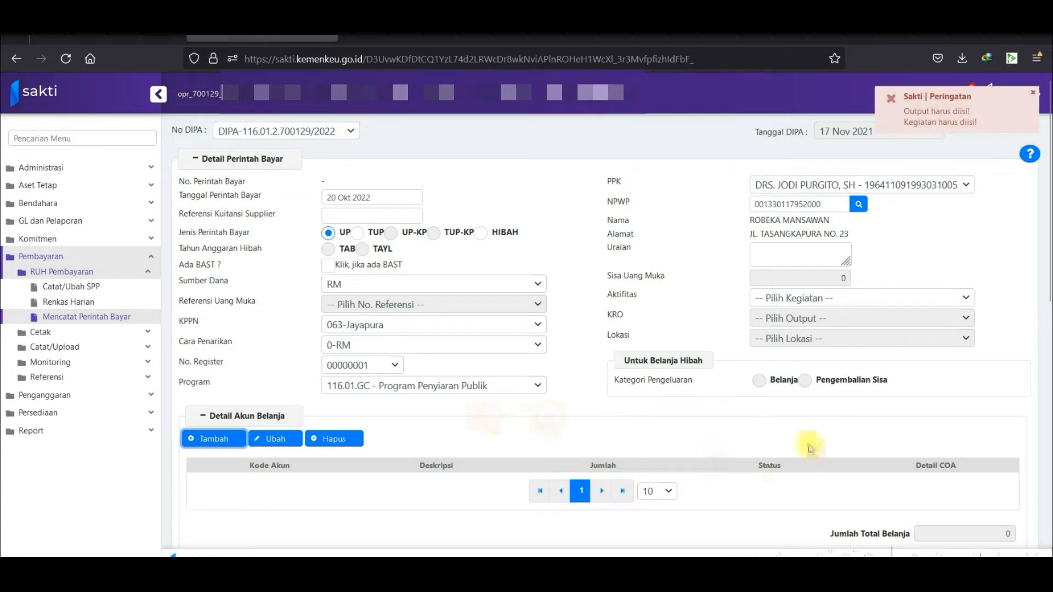
Choose activity 116.01.GC.5145 and KRO 116.01.GC.5145.BMA - Data dan Informasi Publik, then add a spending line.
{"action": "left_click", "coordinate": [820, 299]}
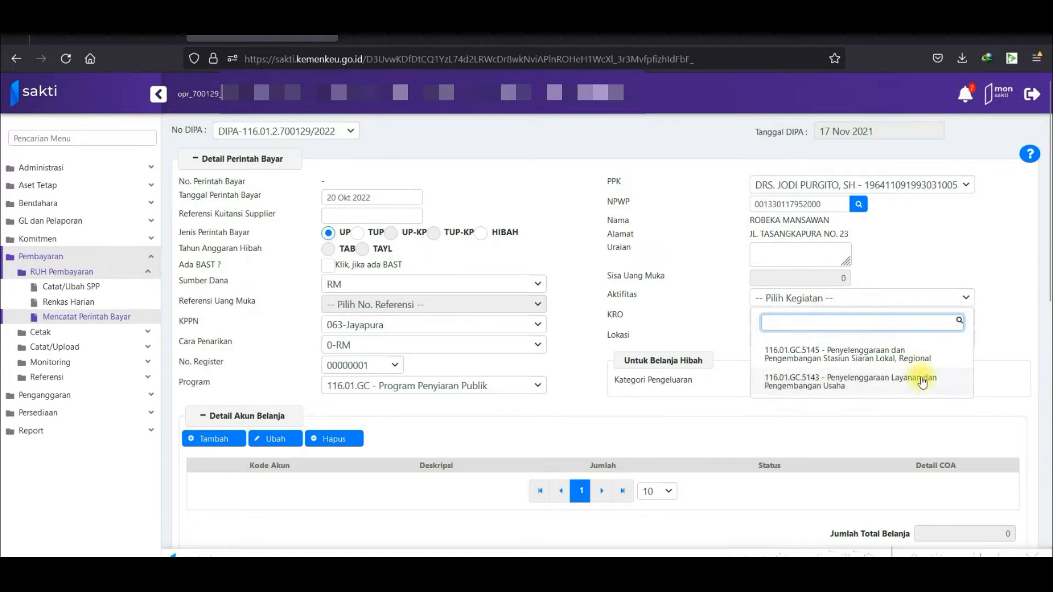
{"action": "left_click", "coordinate": [863, 355]}
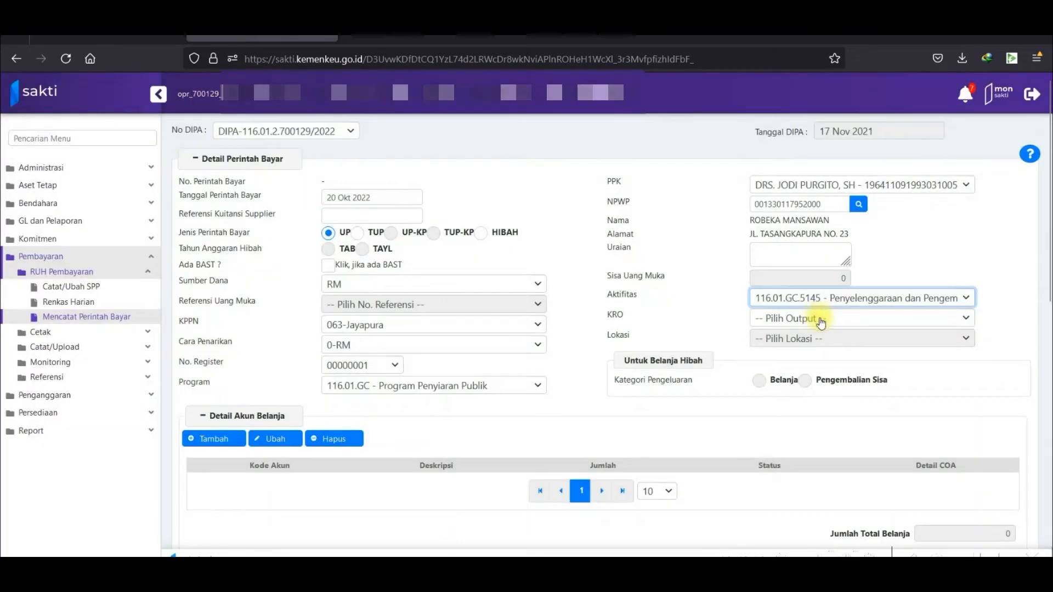
{"action": "left_click", "coordinate": [824, 322]}
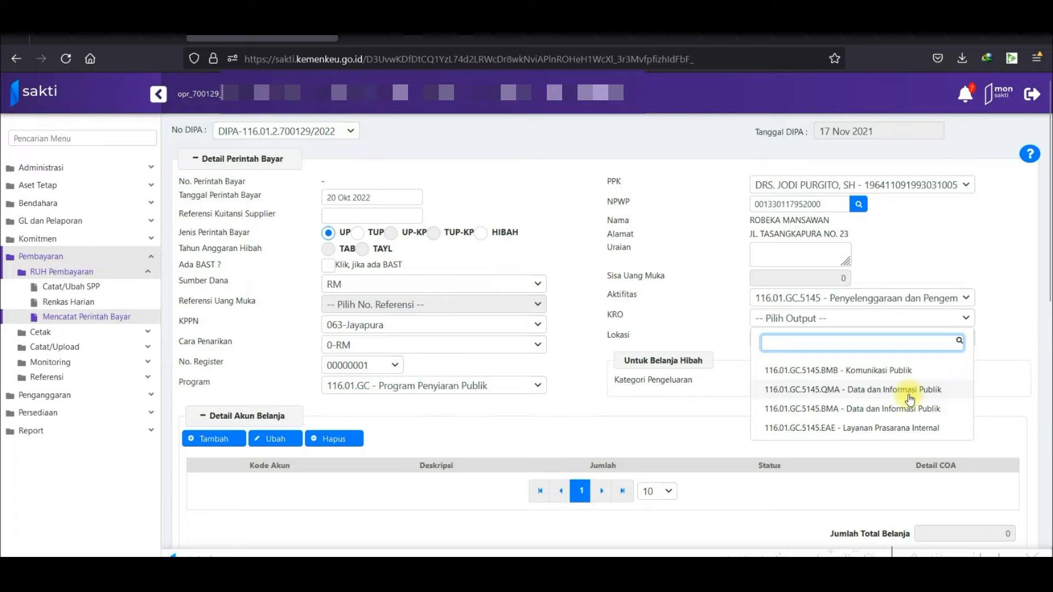
{"action": "left_click", "coordinate": [876, 411]}
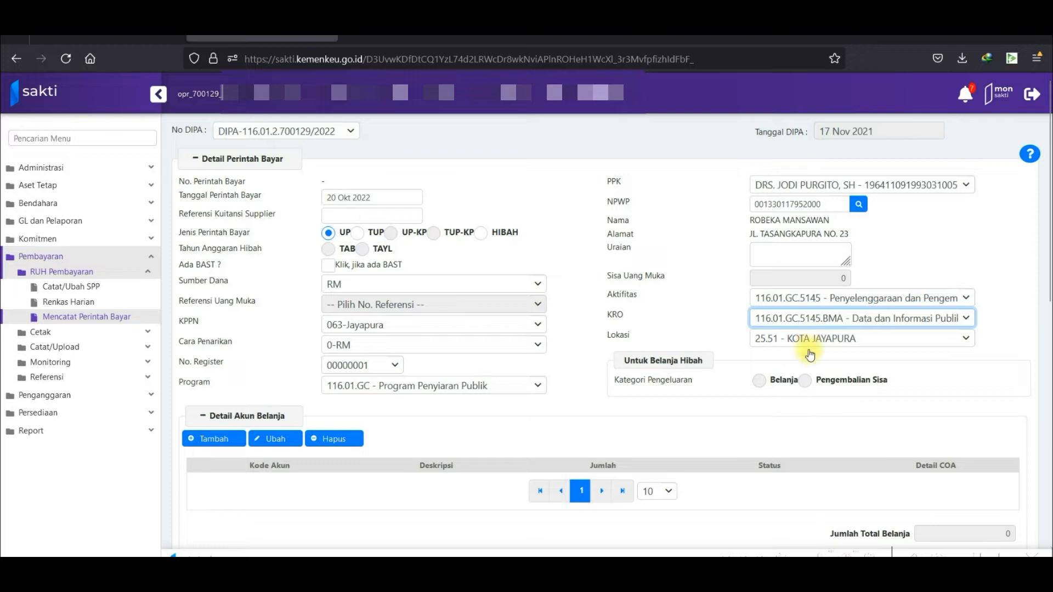
{"action": "scroll", "coordinate": [794, 397], "scroll_direction": "down", "scroll_amount": 1}
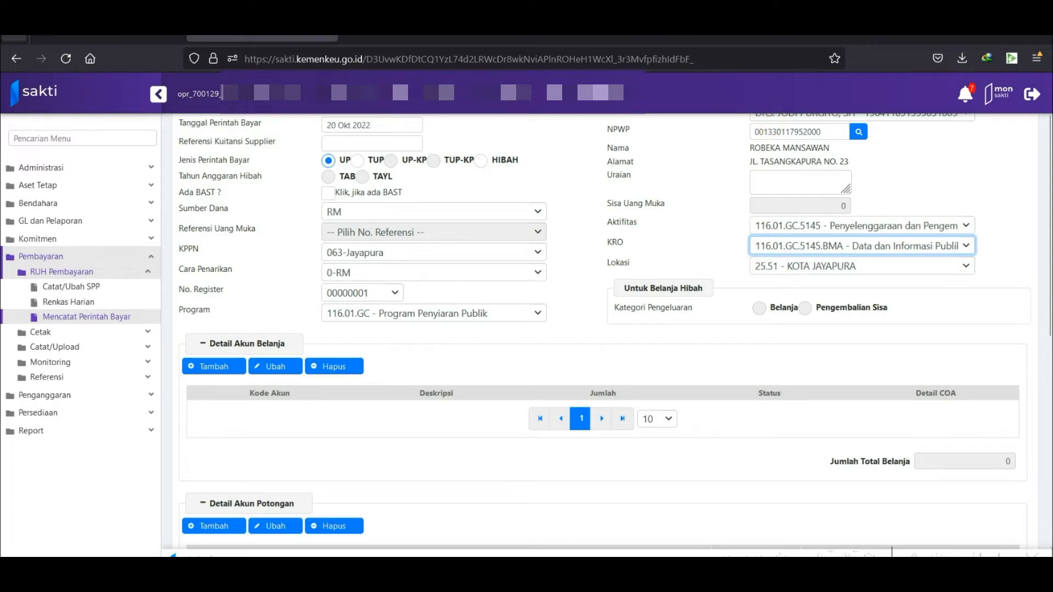
{"action": "left_click", "coordinate": [201, 369]}
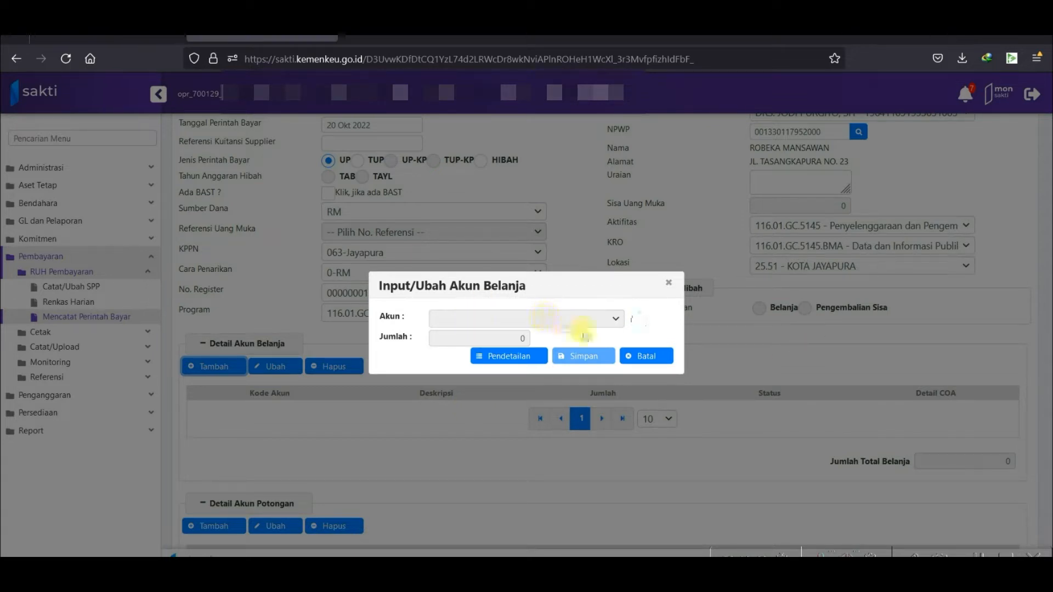
Select account 522151 - Belanja Jasa Profesi and open its Pendetailan COA.
{"action": "left_click", "coordinate": [612, 321]}
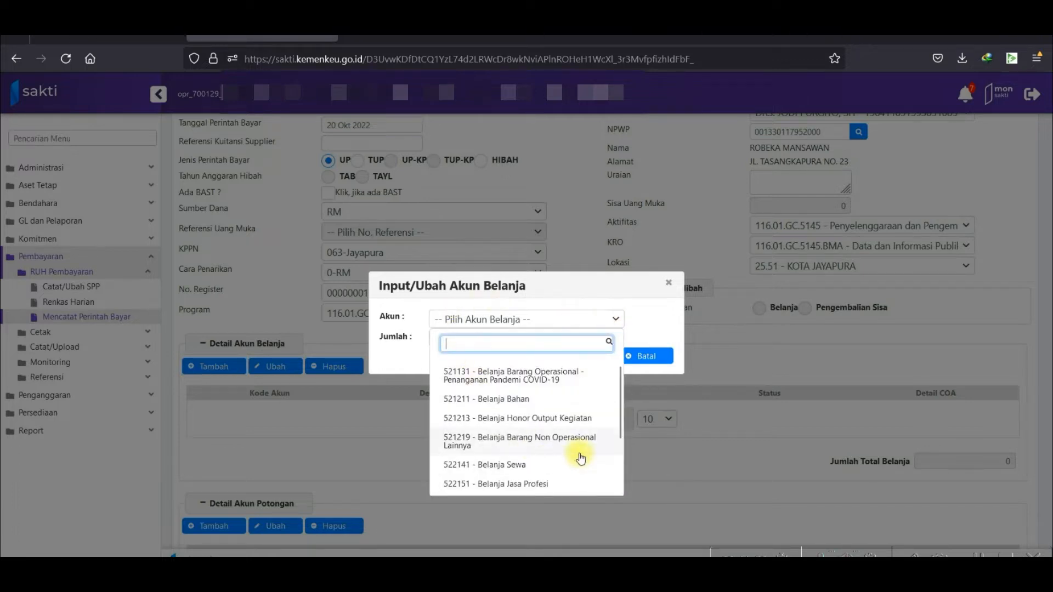
{"action": "scroll", "coordinate": [579, 457], "scroll_direction": "down", "scroll_amount": 2}
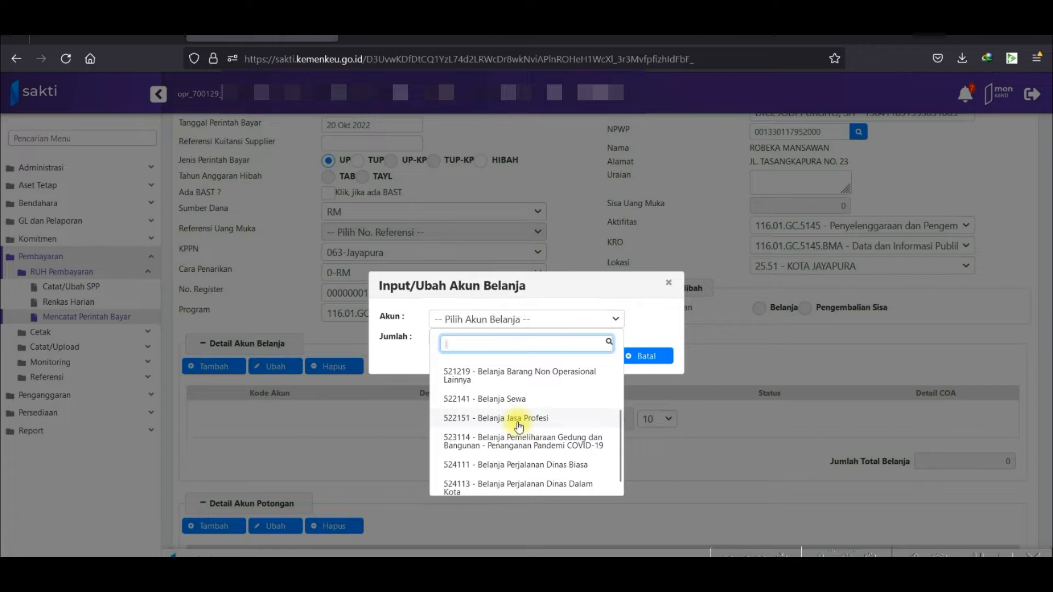
{"action": "scroll", "coordinate": [529, 417], "scroll_direction": "up", "scroll_amount": 2}
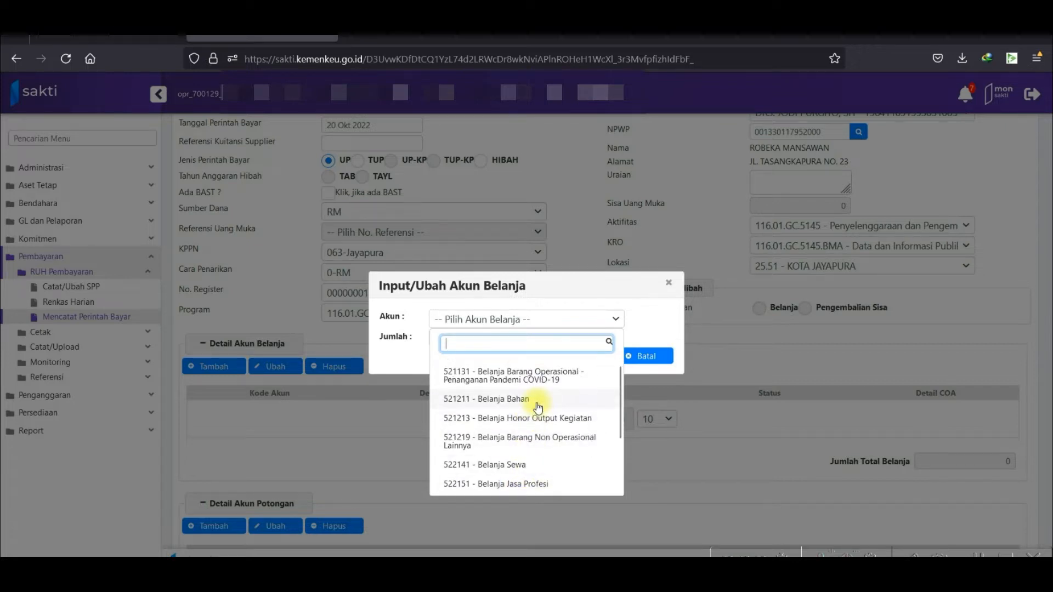
{"action": "scroll", "coordinate": [538, 408], "scroll_direction": "down", "scroll_amount": 2}
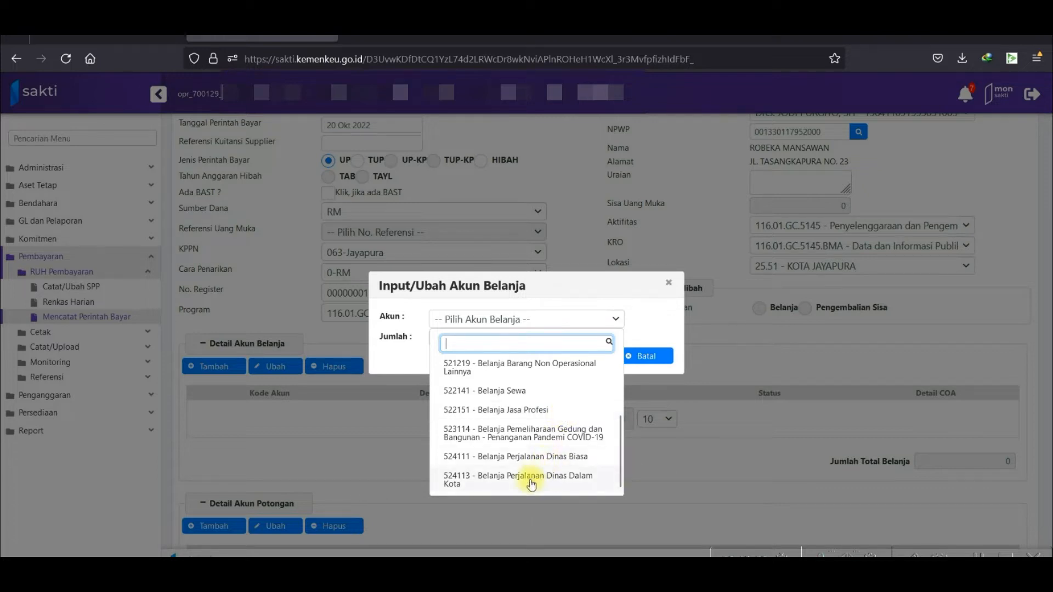
{"action": "scroll", "coordinate": [529, 480], "scroll_direction": "up", "scroll_amount": 2}
{"action": "scroll", "coordinate": [496, 460], "scroll_direction": "down", "scroll_amount": 2}
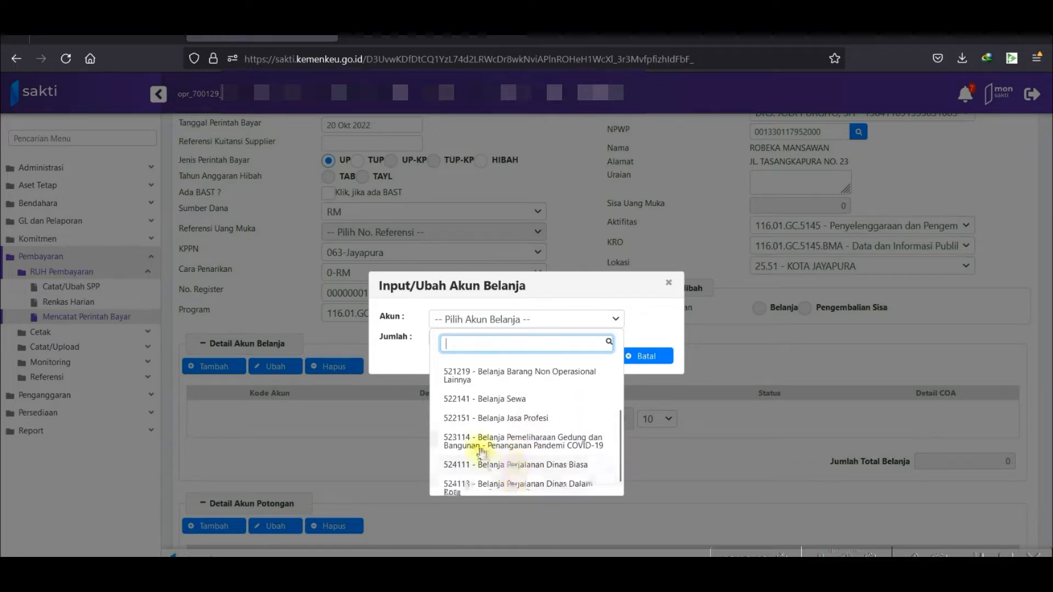
{"action": "left_click", "coordinate": [477, 419]}
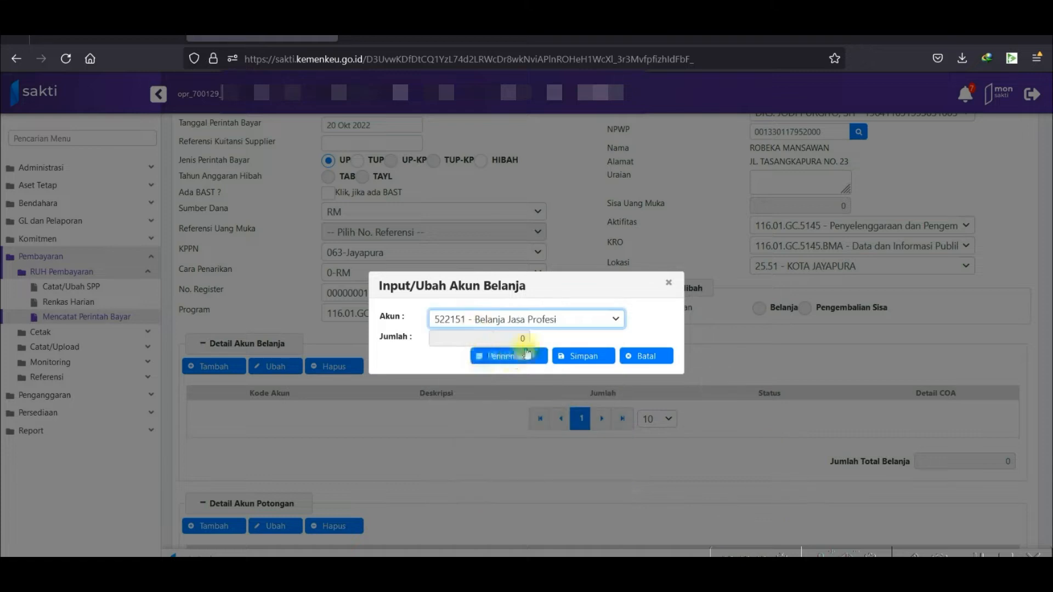
{"action": "left_click", "coordinate": [505, 354]}
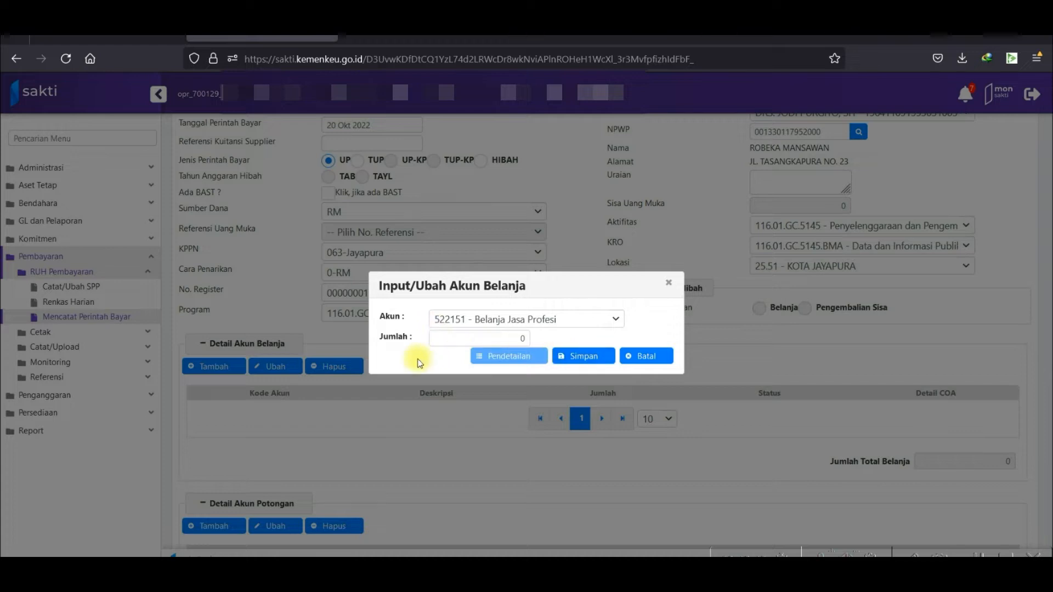
{"action": "left_click", "coordinate": [509, 356]}
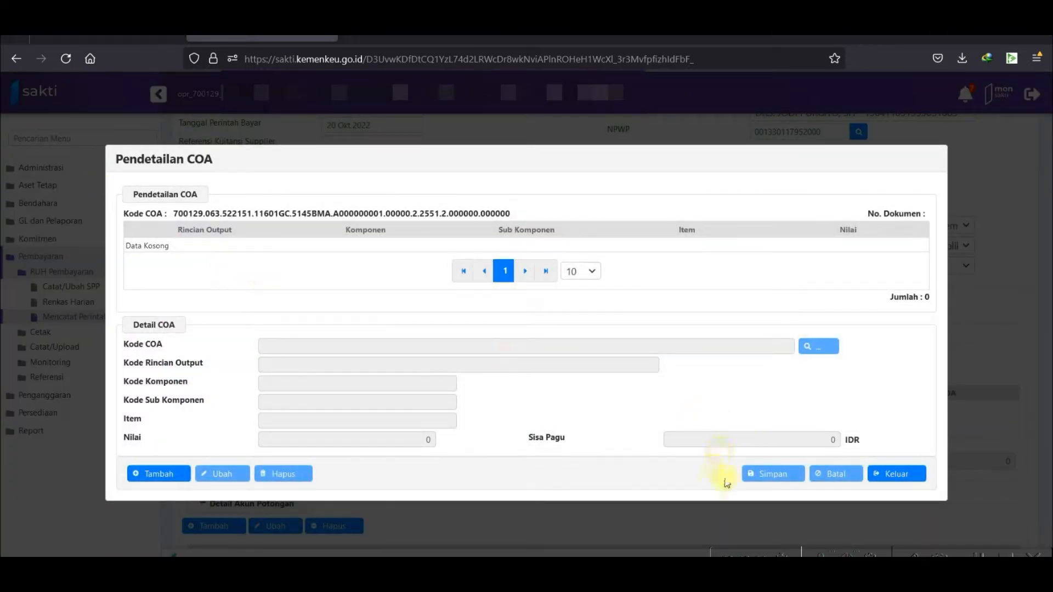
Detail COA item 000196 Honorarium Penyiar at 2.160.000 and save account 522151 to the order.
{"action": "left_click", "coordinate": [154, 474]}
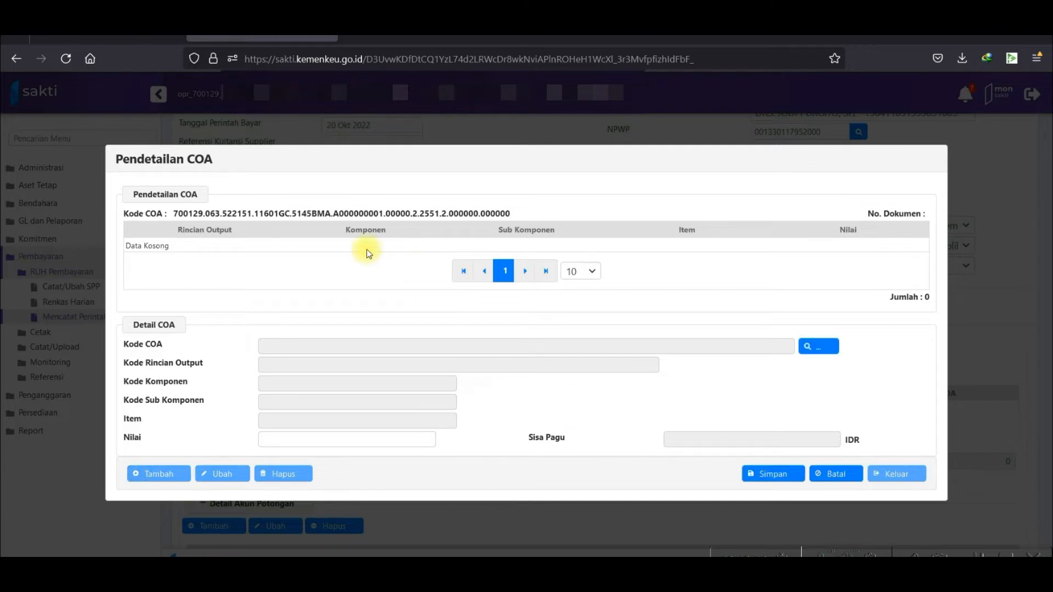
{"action": "left_click", "coordinate": [817, 346]}
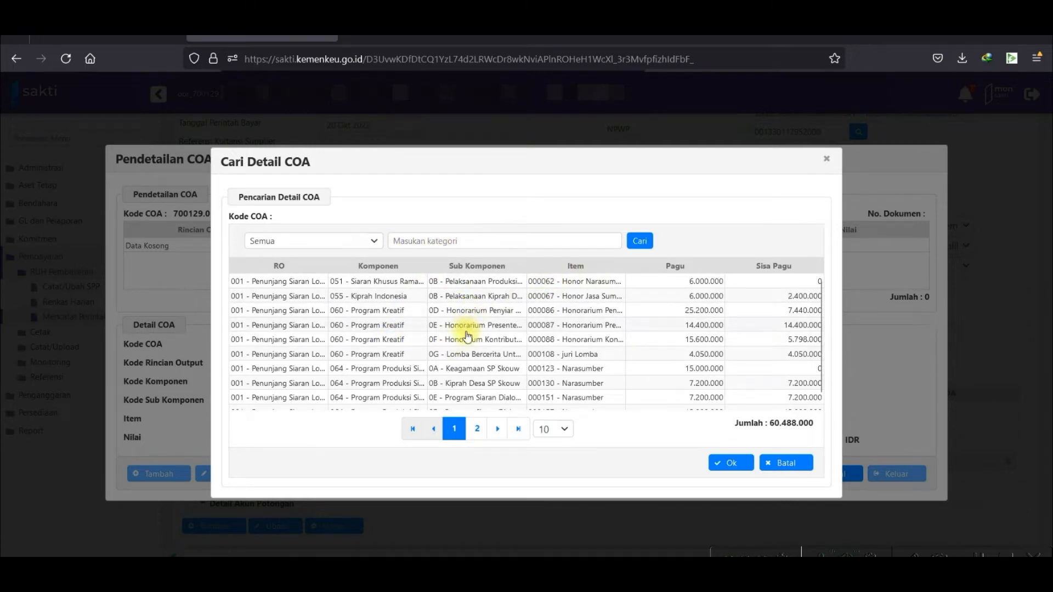
{"action": "scroll", "coordinate": [658, 387], "scroll_direction": "down", "scroll_amount": 1}
{"action": "left_click", "coordinate": [477, 429]}
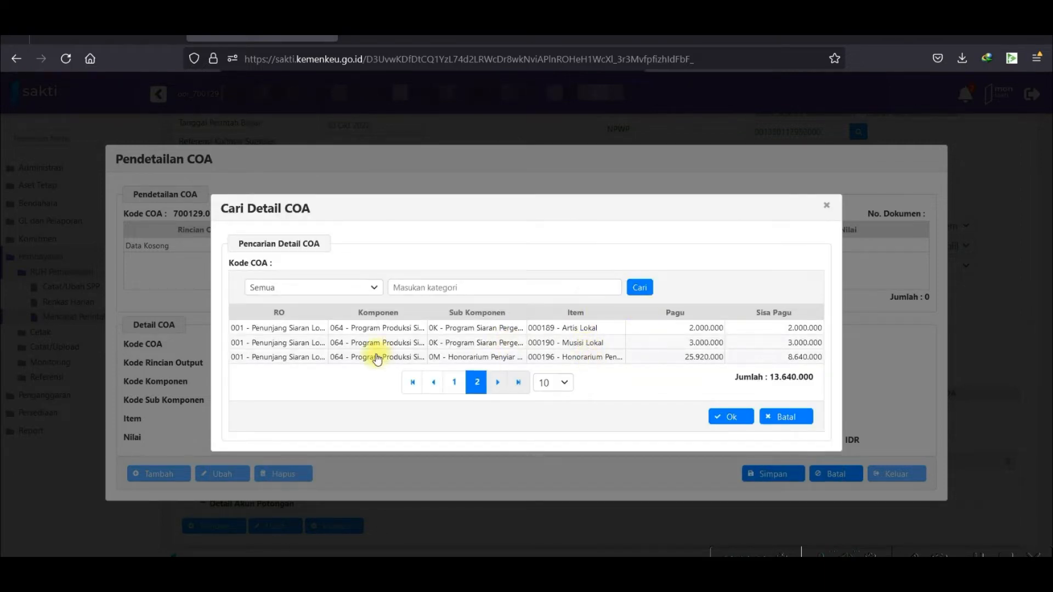
{"action": "left_click", "coordinate": [691, 362]}
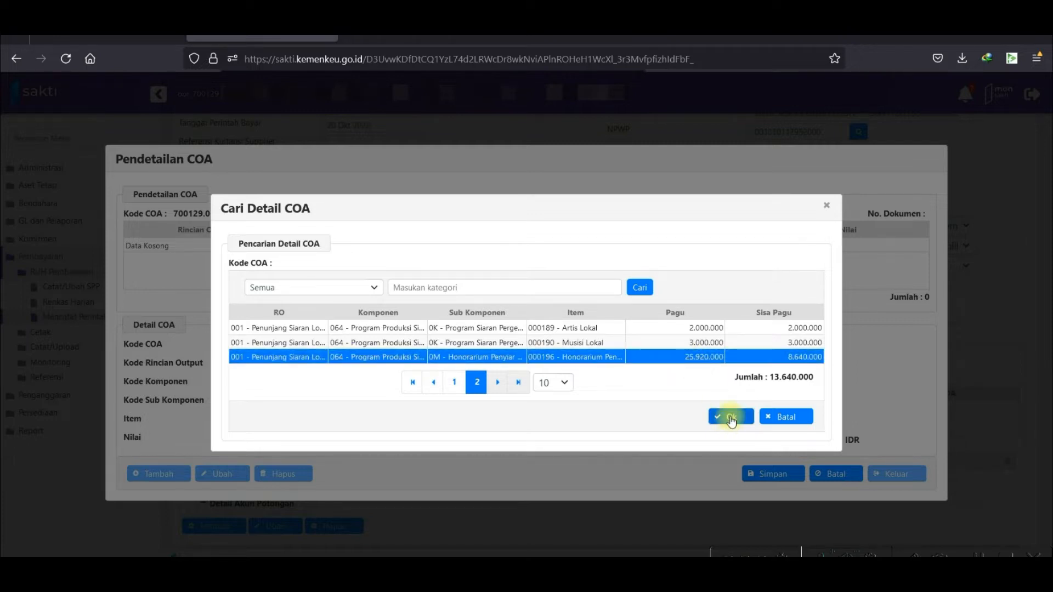
{"action": "left_click", "coordinate": [731, 418]}
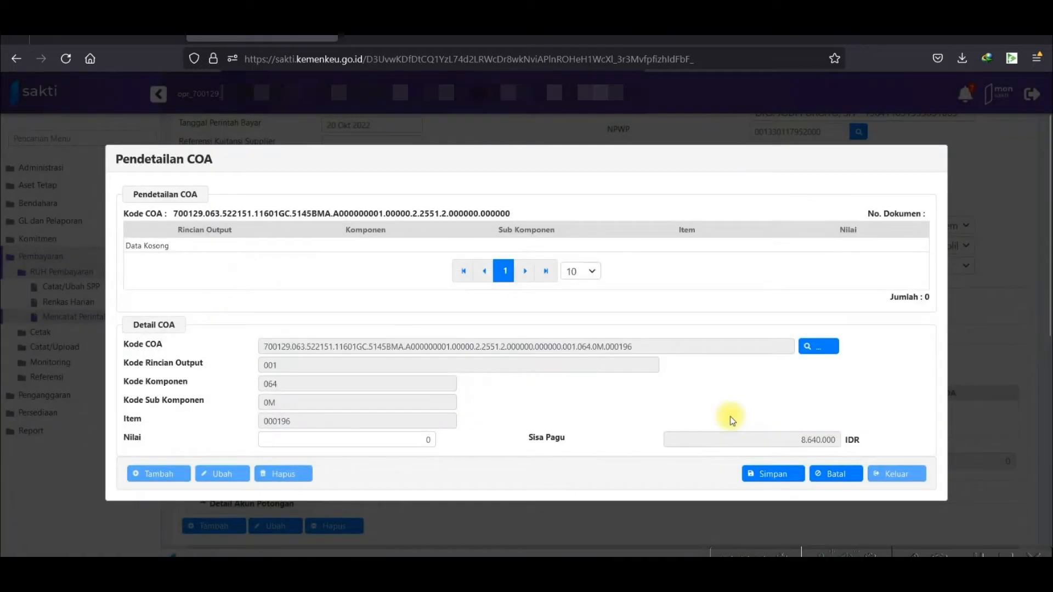
{"action": "left_click", "coordinate": [413, 441]}
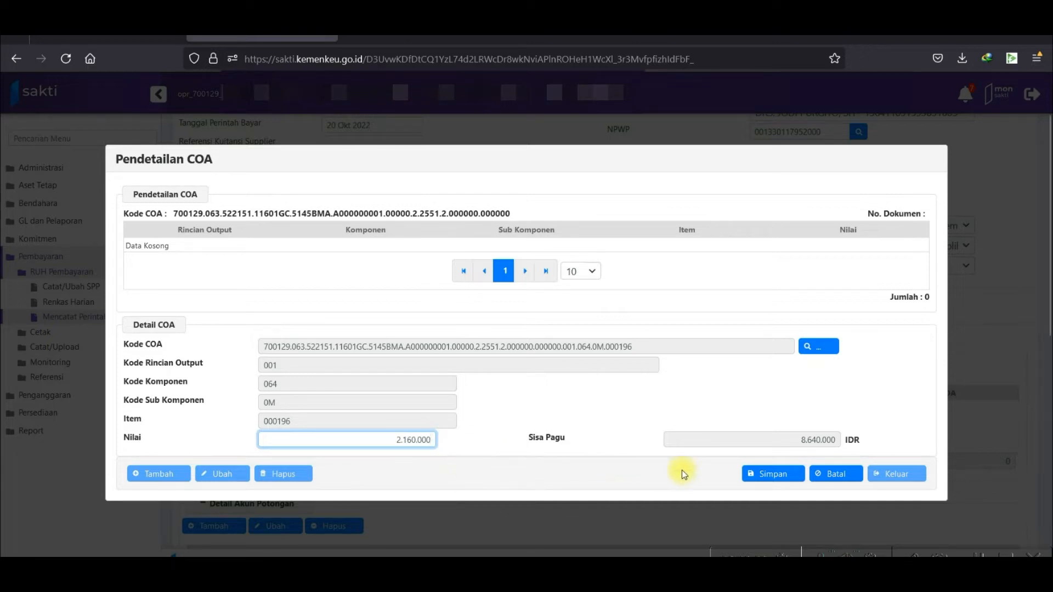
{"action": "left_click", "coordinate": [770, 478]}
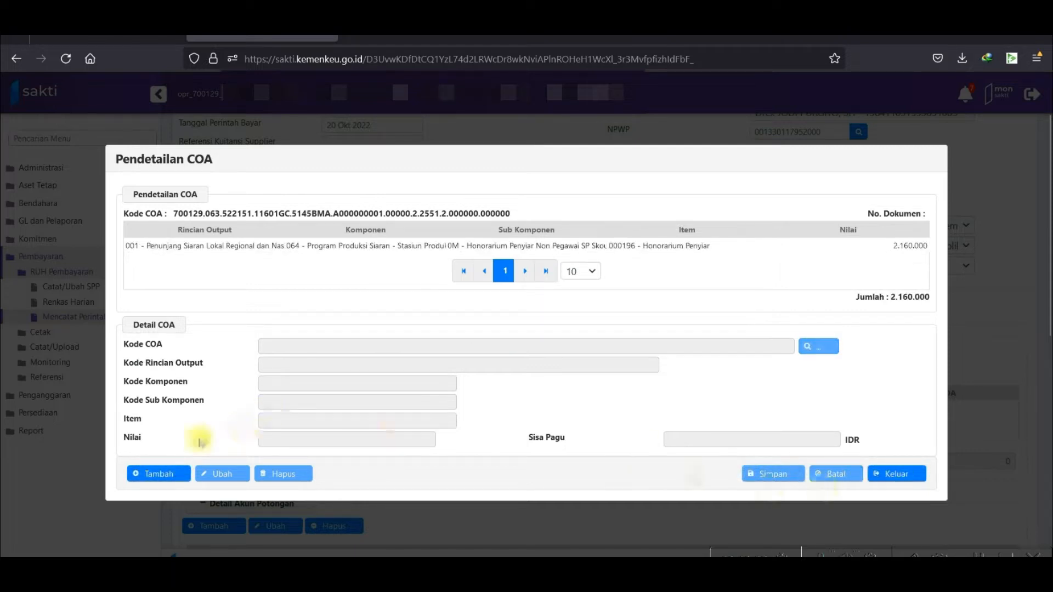
{"action": "left_click", "coordinate": [898, 475]}
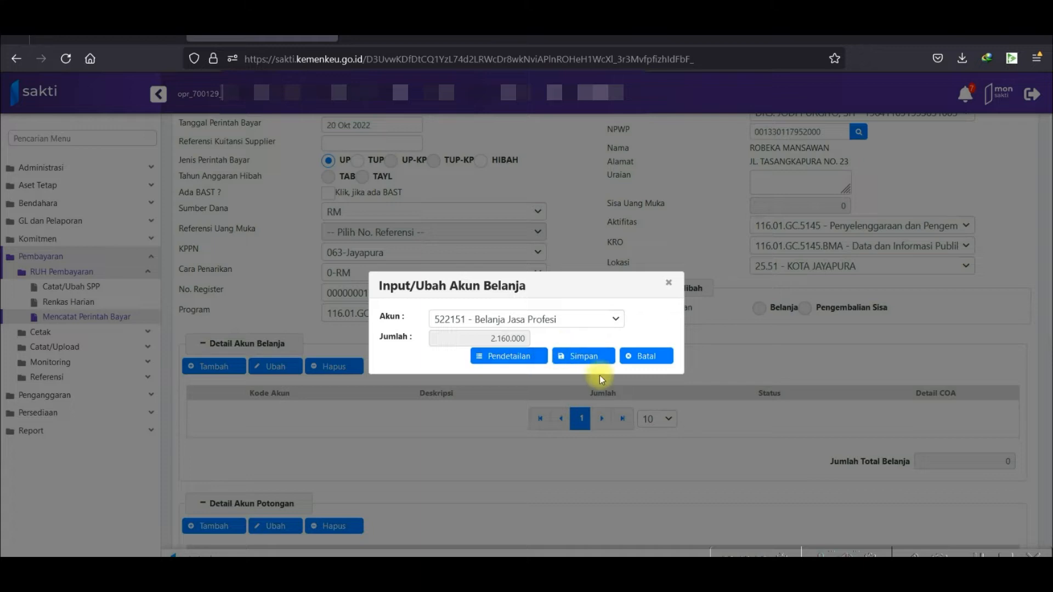
{"action": "left_click", "coordinate": [588, 362]}
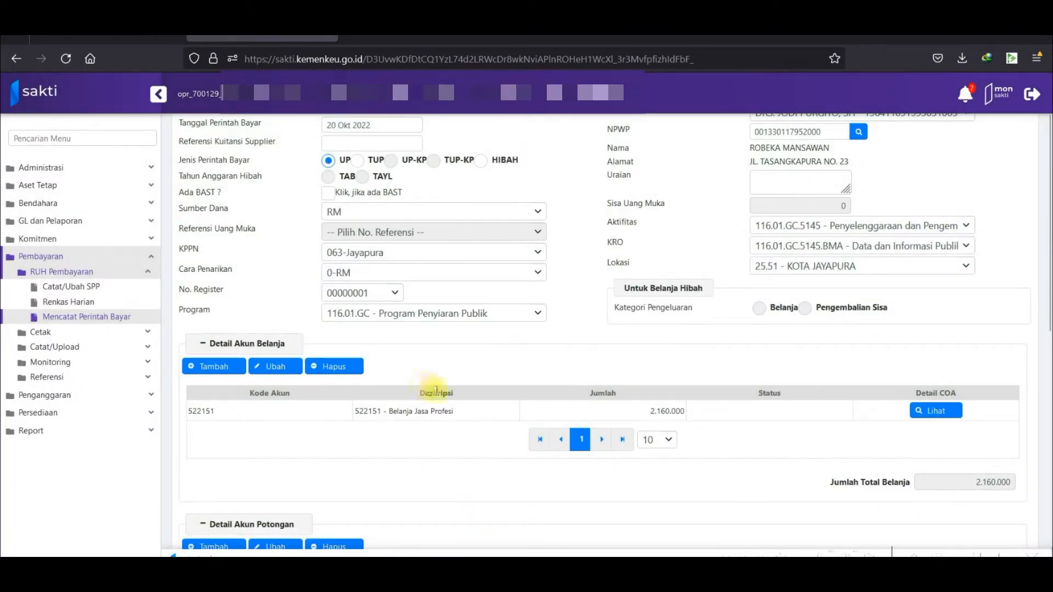
Enter the description 'Pembayaran Honor Penyiar Non PNS SP SKouw Bulan September 2022' in Uraian.
{"action": "scroll", "coordinate": [432, 390], "scroll_direction": "down", "scroll_amount": 2}
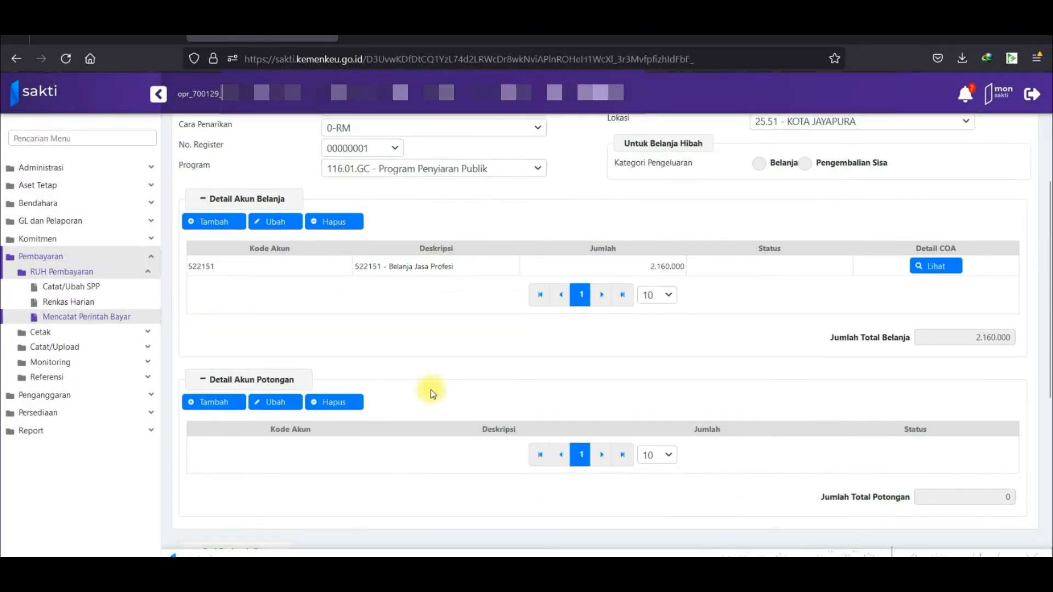
{"action": "scroll", "coordinate": [634, 336], "scroll_direction": "up", "scroll_amount": 4}
{"action": "left_click", "coordinate": [788, 250]}
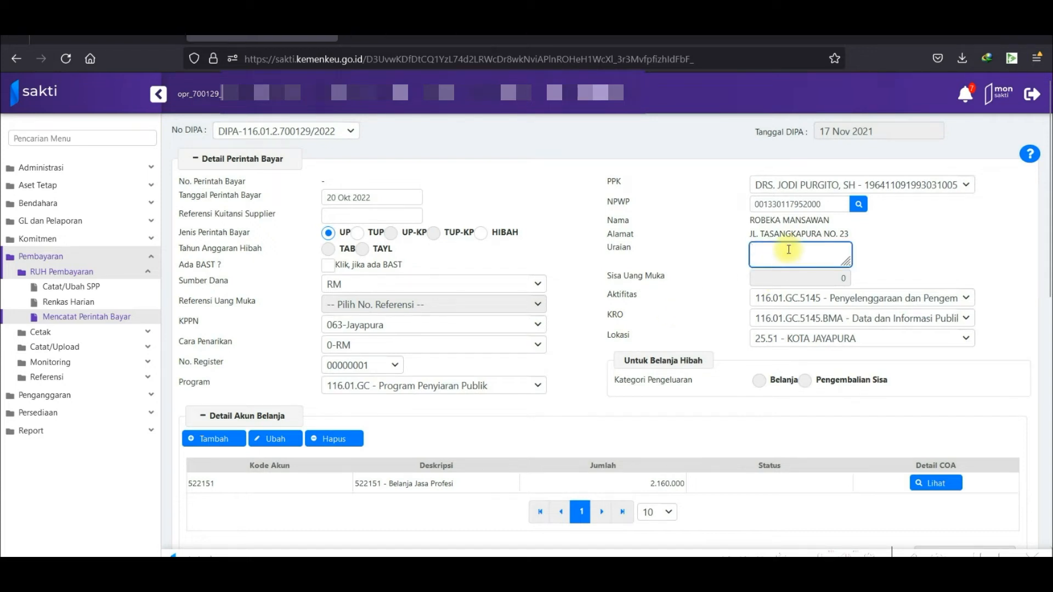
{"action": "type", "text": "Pembayaran Honor"}
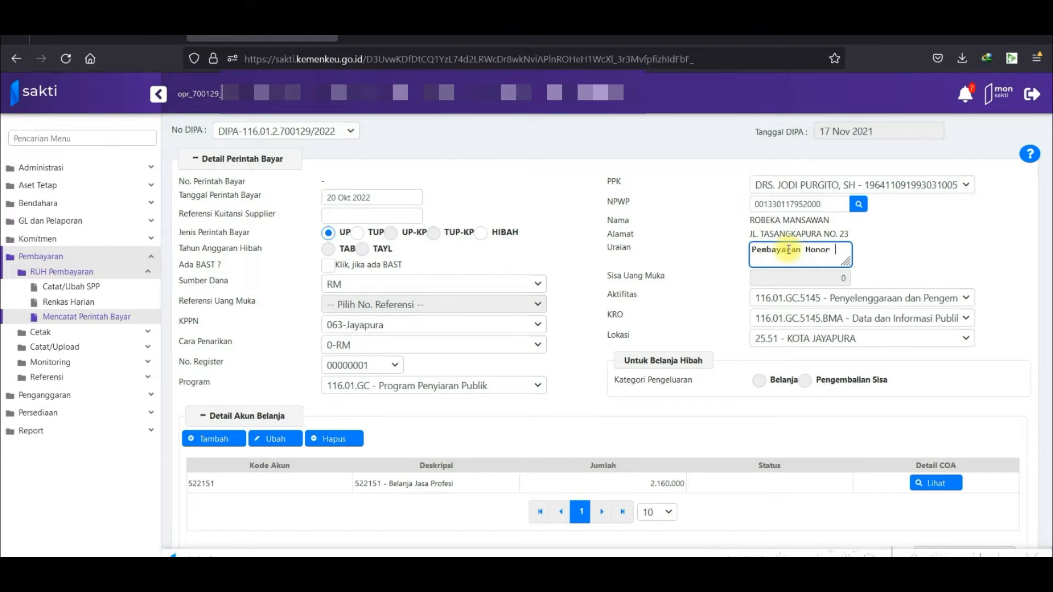
{"action": "type", "text": " Penyiar "}
{"action": "type", "text": "Non PNS SP SK"}
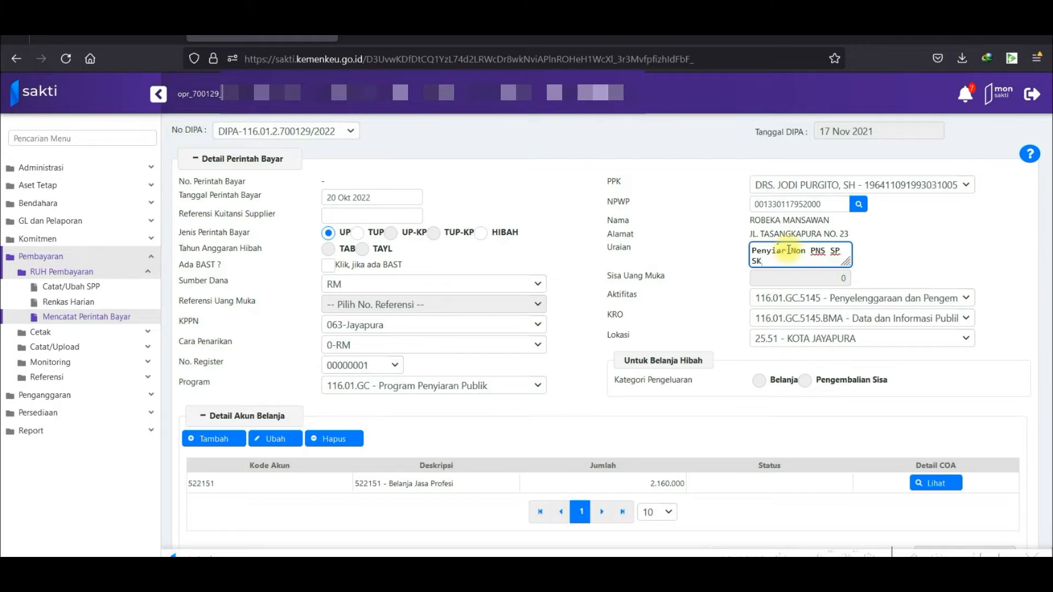
{"action": "type", "text": "ouw Bulan September 2022"}
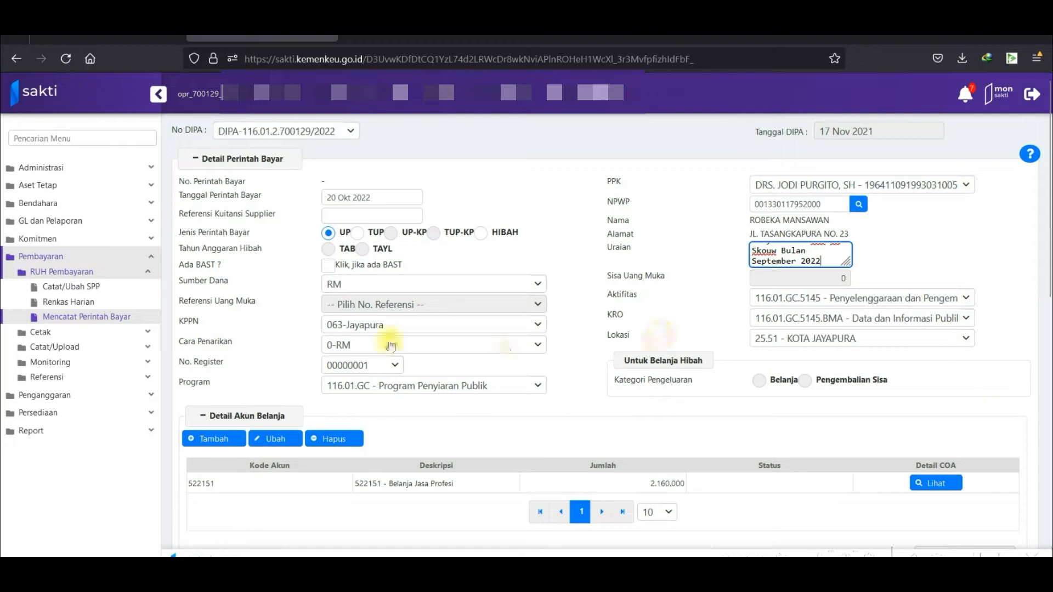
Save the second payment order and confirm the save.
{"action": "scroll", "coordinate": [538, 476], "scroll_direction": "down", "scroll_amount": 4}
{"action": "scroll", "coordinate": [340, 471], "scroll_direction": "down", "scroll_amount": 5}
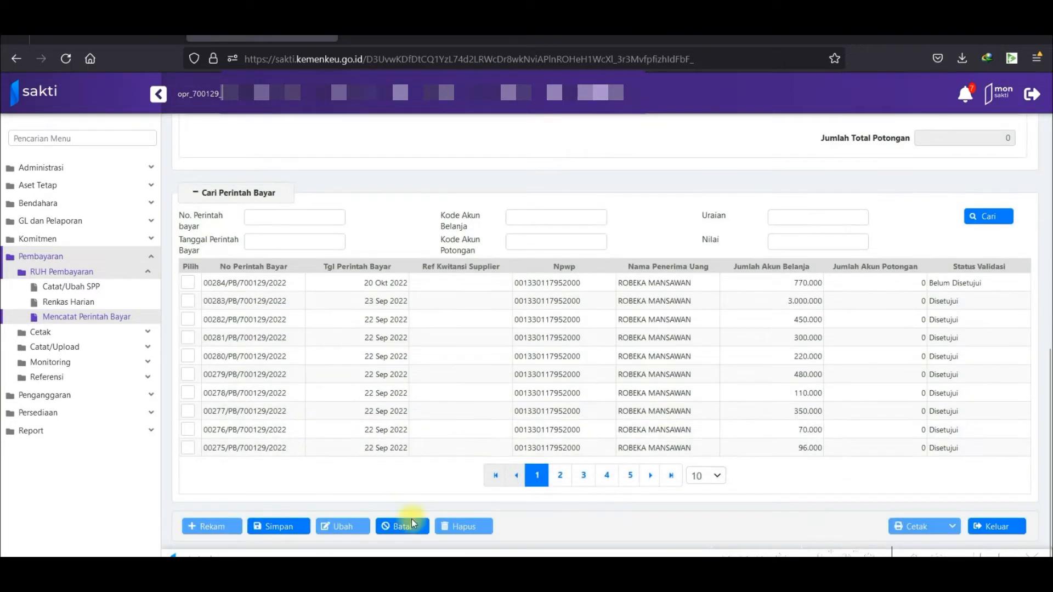
{"action": "left_click", "coordinate": [287, 526]}
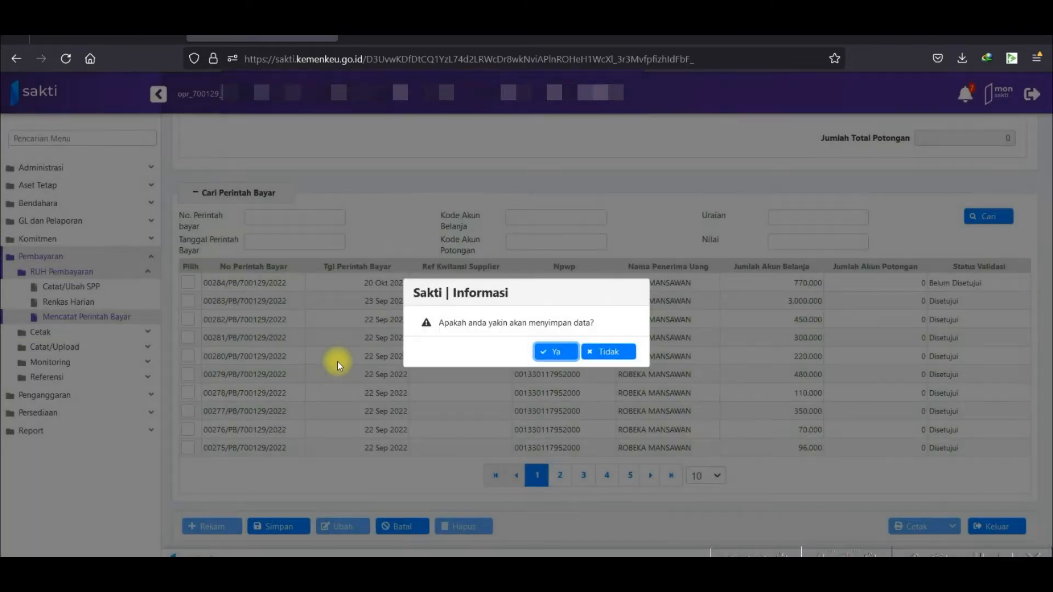
{"action": "left_click", "coordinate": [558, 356]}
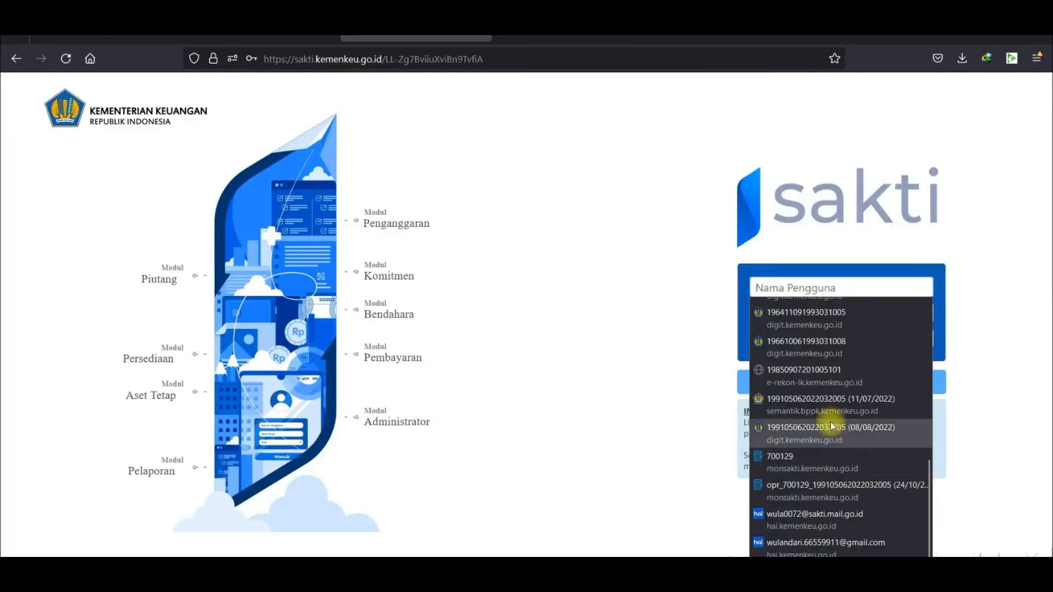
{"action": "scroll", "coordinate": [832, 426], "scroll_direction": "up", "scroll_amount": 4}
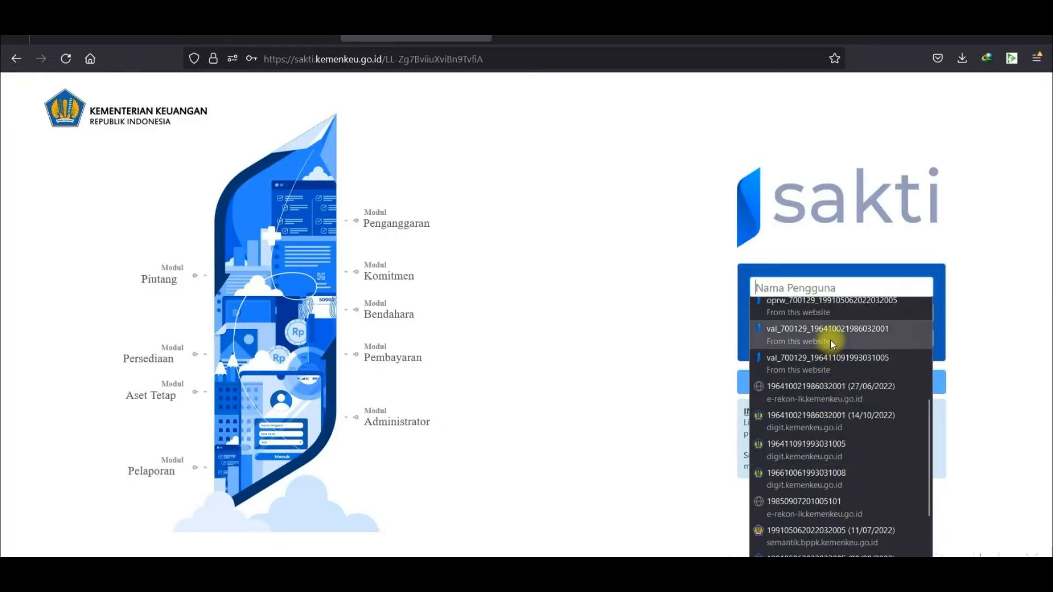
Sign in to SAKTI with the browser's saved validator login for year 2022.
{"action": "left_click", "coordinate": [830, 340]}
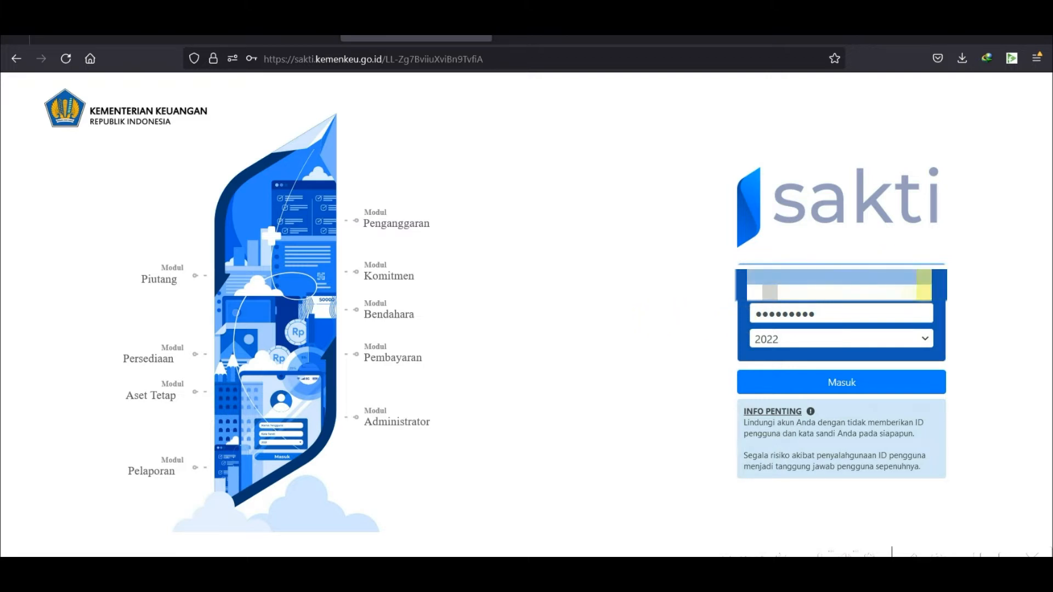
{"action": "left_click", "coordinate": [823, 290]}
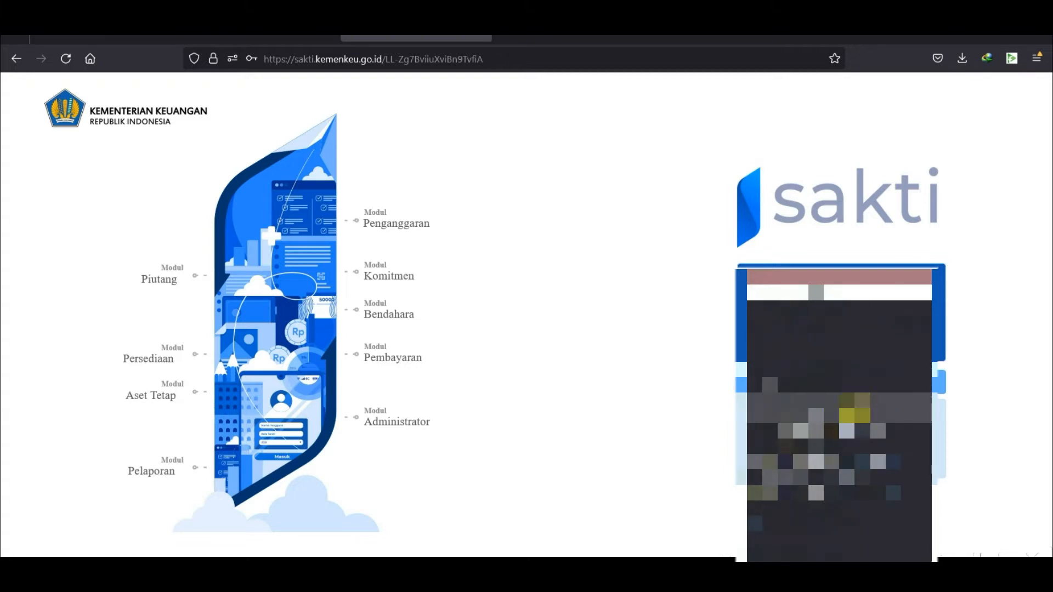
{"action": "left_click", "coordinate": [837, 441]}
{"action": "left_click", "coordinate": [856, 385]}
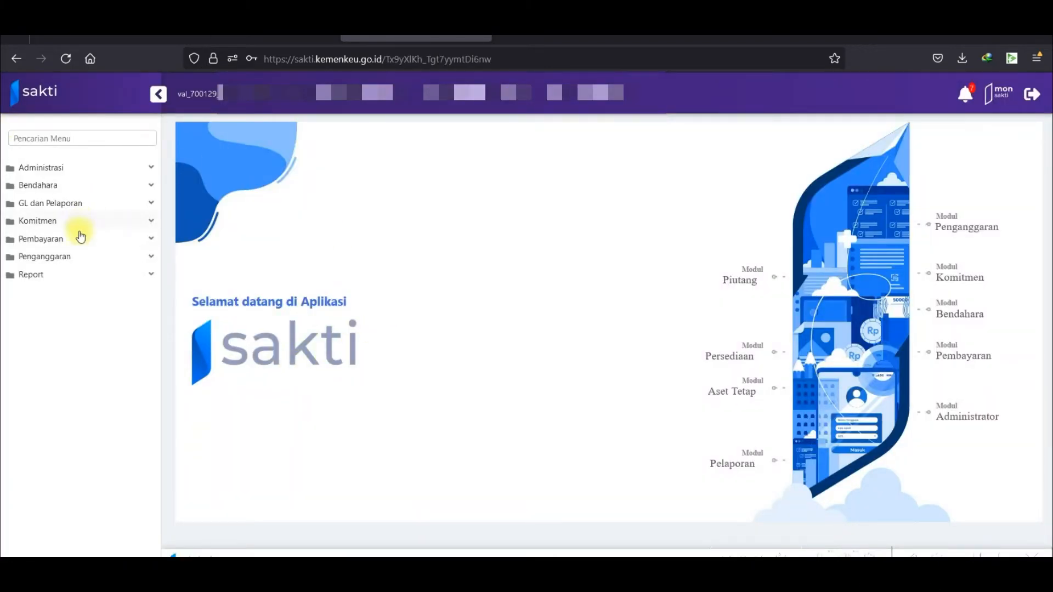
Open Pembayaran > Validasi > Validasi Perintah Bayar and dismiss the Info reminder.
{"action": "left_click", "coordinate": [80, 239]}
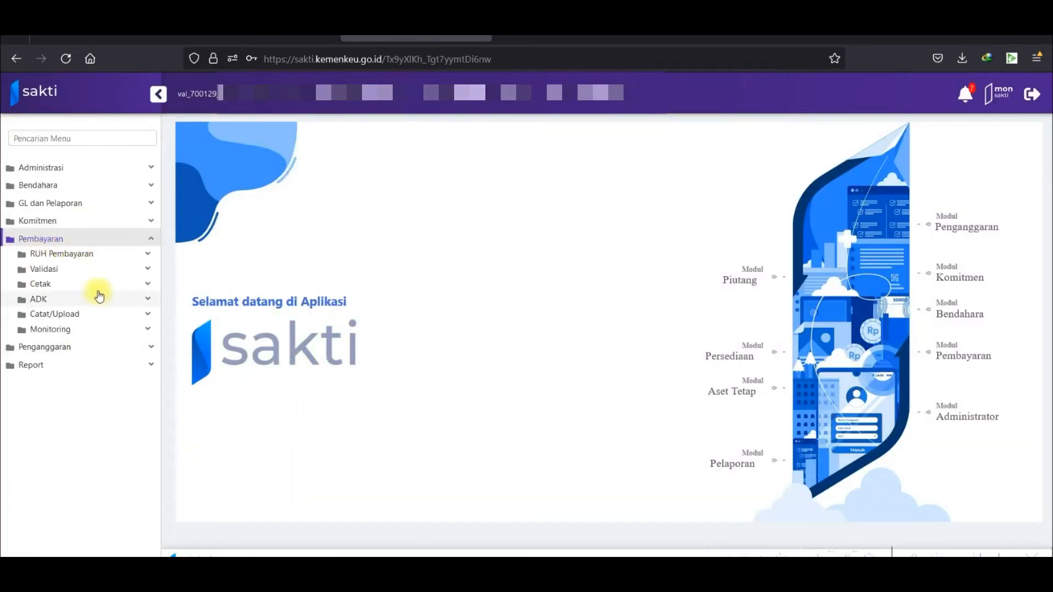
{"action": "left_click", "coordinate": [98, 268]}
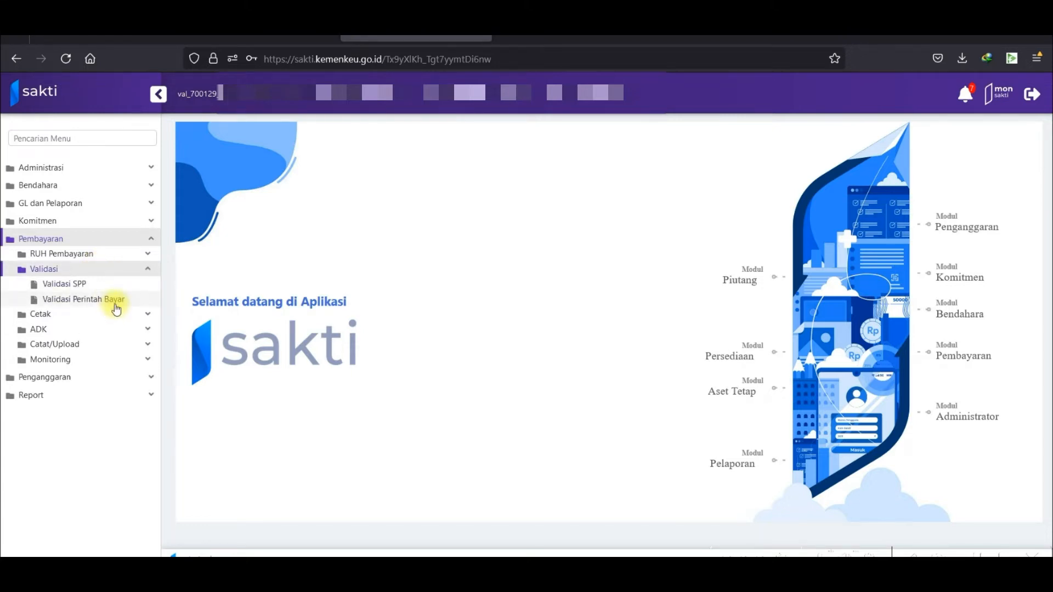
{"action": "left_click", "coordinate": [116, 306]}
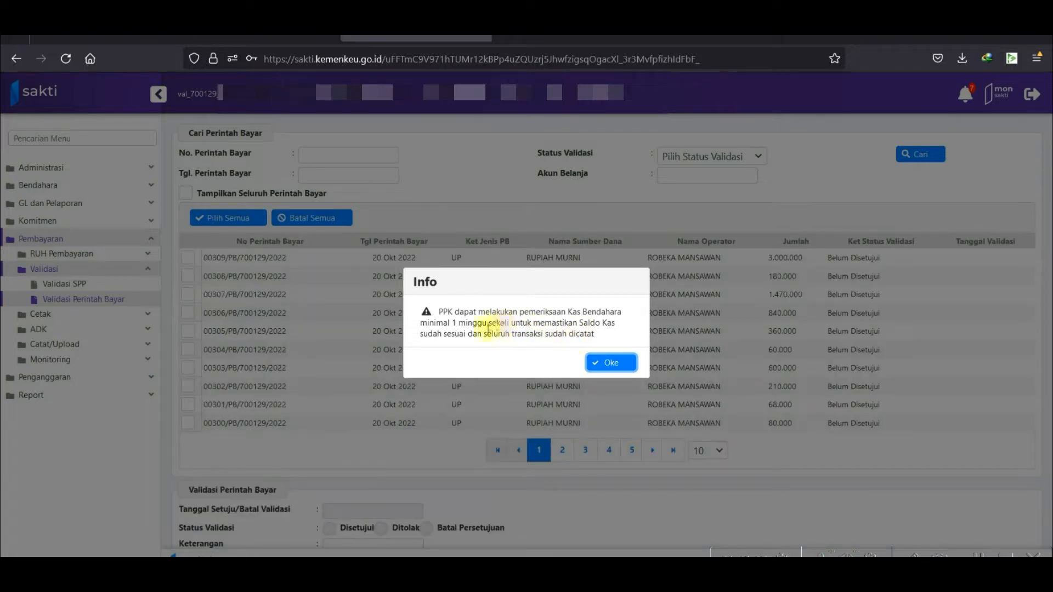
{"action": "left_click", "coordinate": [610, 362]}
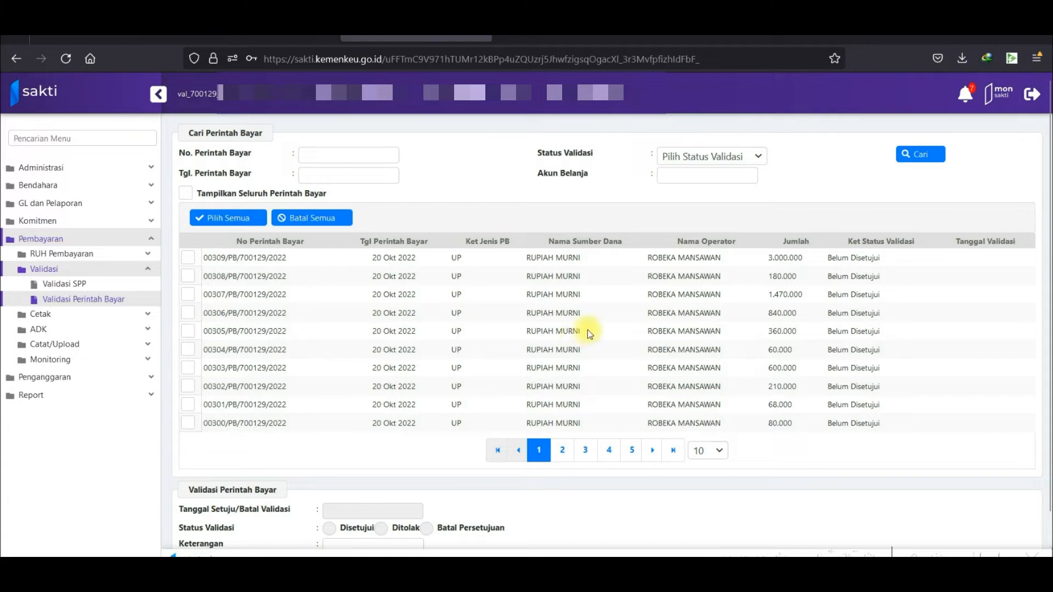
Select all ten payment orders 00300–00309 on the first page with Pilih Semua.
{"action": "scroll", "coordinate": [624, 315], "scroll_direction": "down", "scroll_amount": 2}
{"action": "scroll", "coordinate": [604, 307], "scroll_direction": "up", "scroll_amount": 2}
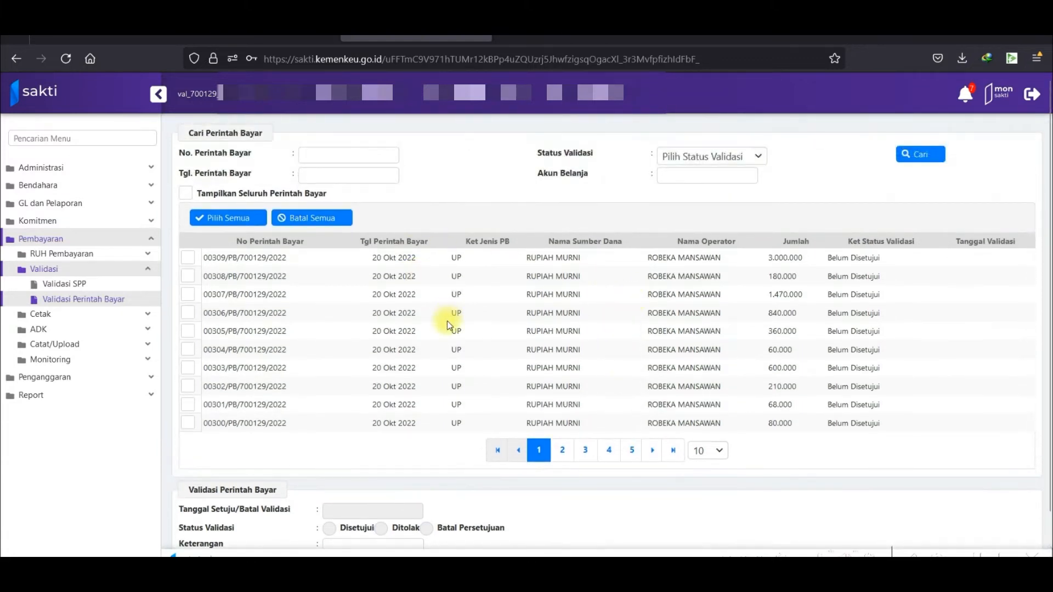
{"action": "left_click", "coordinate": [225, 217]}
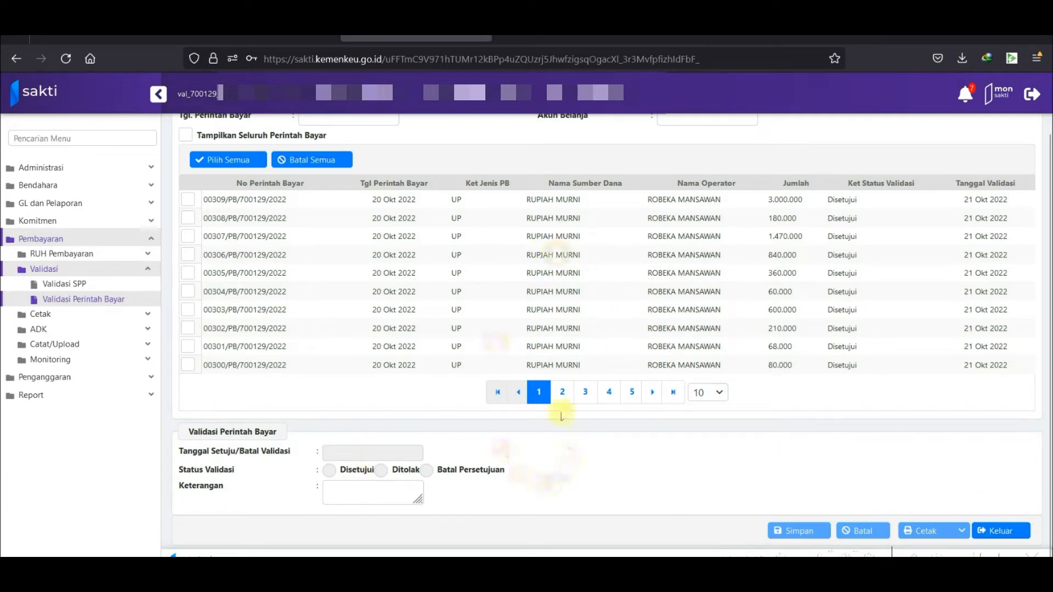
On page 2, select all ten payment orders 00290–00299.
{"action": "left_click", "coordinate": [562, 393]}
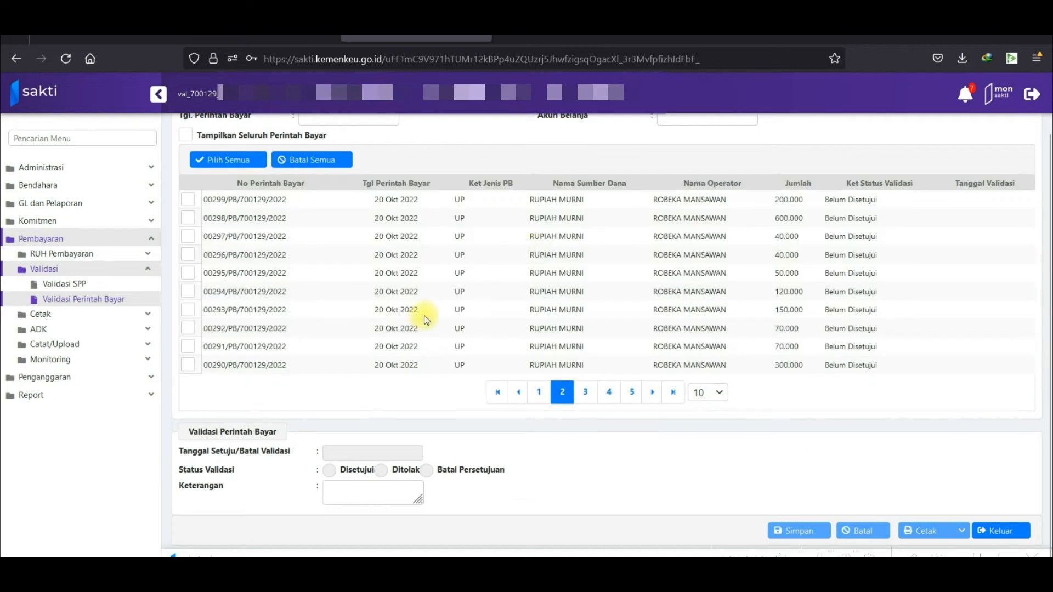
{"action": "left_click", "coordinate": [206, 161]}
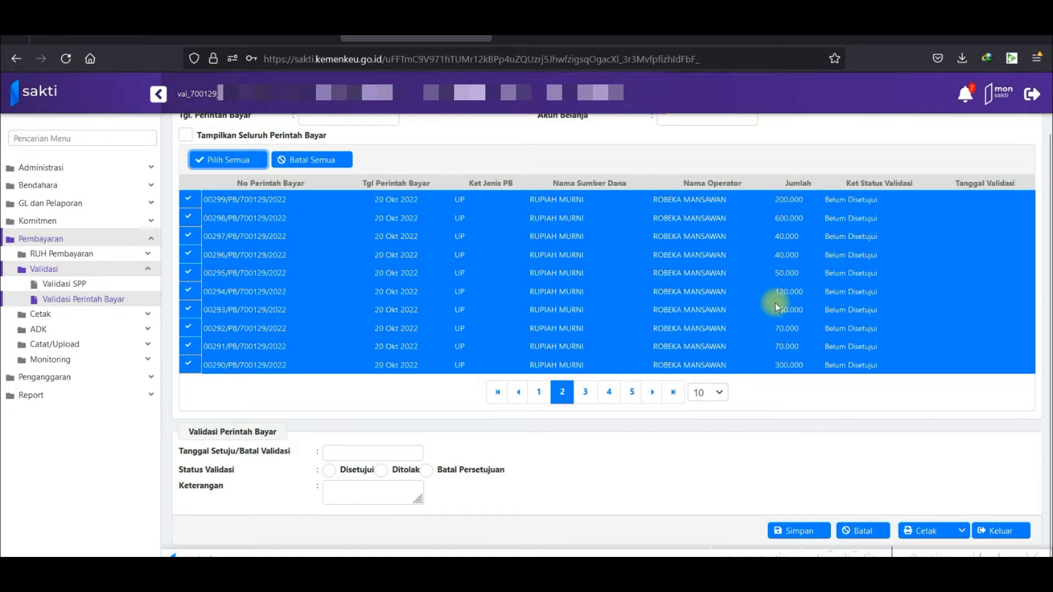
{"action": "scroll", "coordinate": [750, 359], "scroll_direction": "up", "scroll_amount": 2}
{"action": "scroll", "coordinate": [735, 408], "scroll_direction": "down", "scroll_amount": 2}
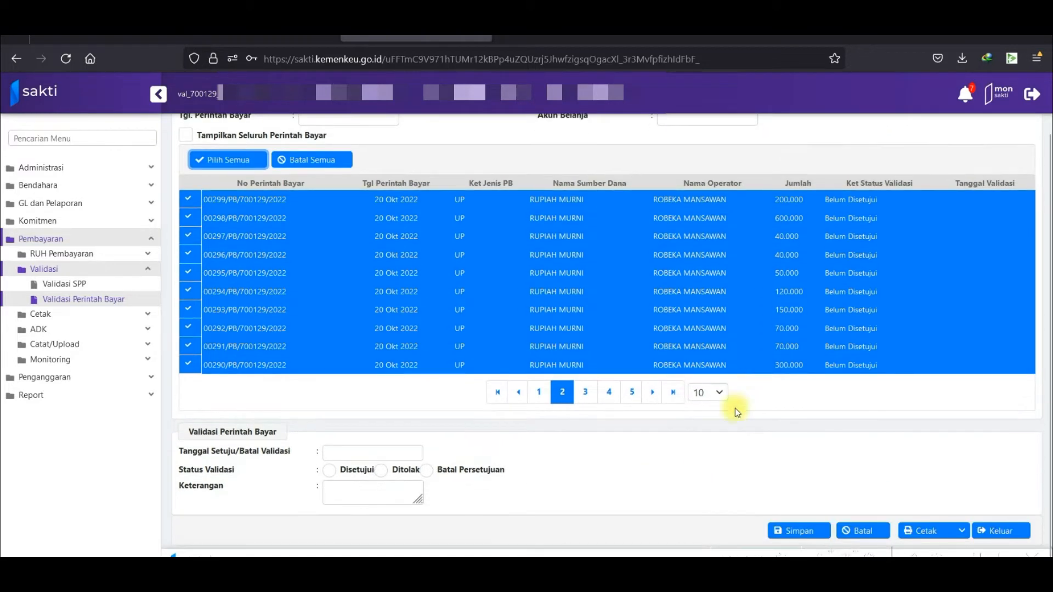
Approve them as Disetujui dated 21 Okt 2022 with note 'Disetujui KPA', then go to page 3.
{"action": "left_click", "coordinate": [367, 453]}
{"action": "left_click", "coordinate": [469, 388]}
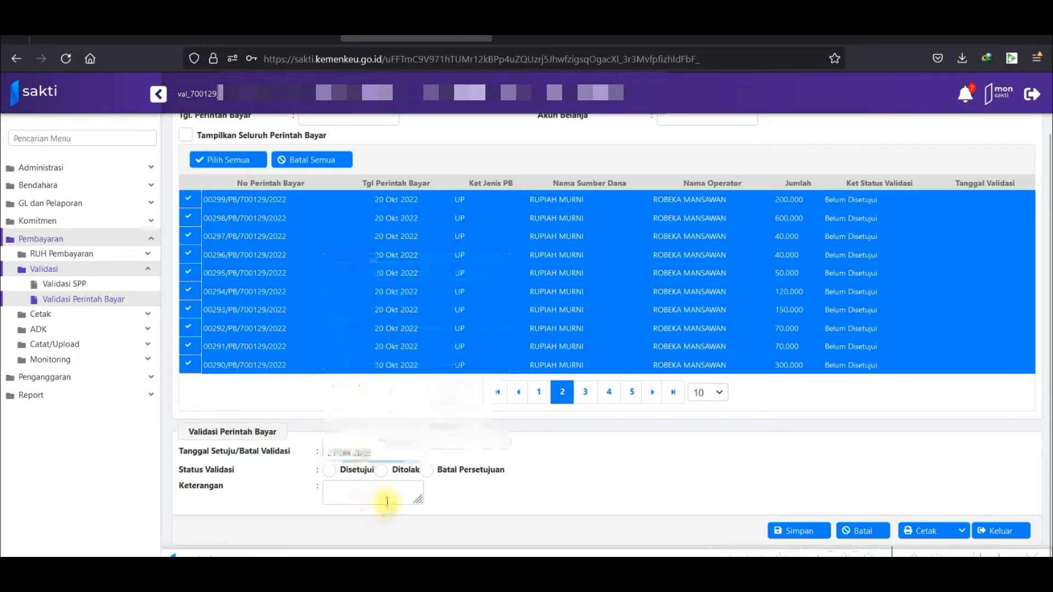
{"action": "left_click", "coordinate": [333, 471]}
{"action": "left_click", "coordinate": [360, 492]}
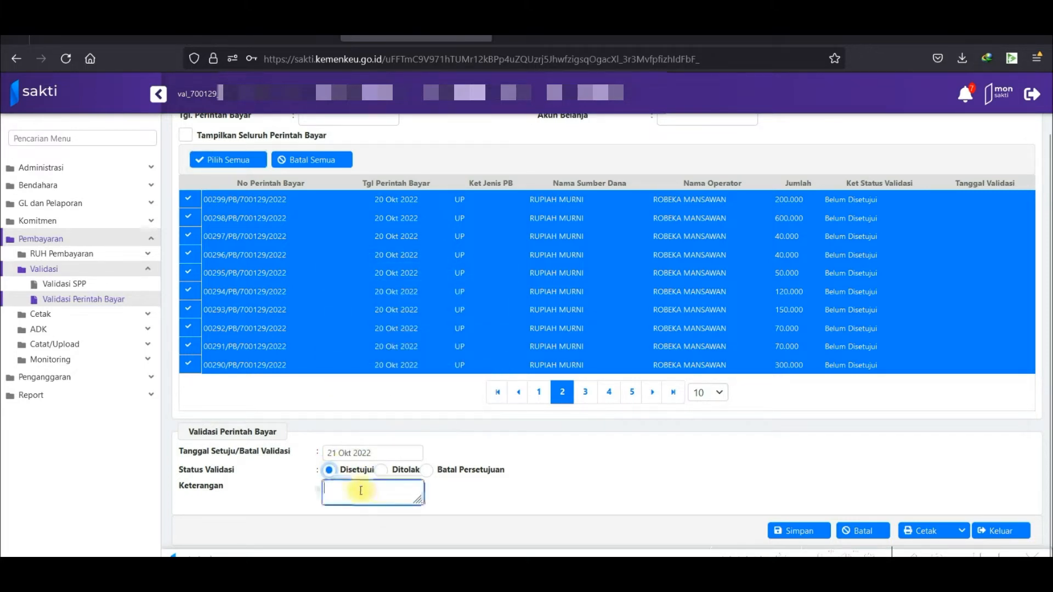
{"action": "type", "text": "Di"}
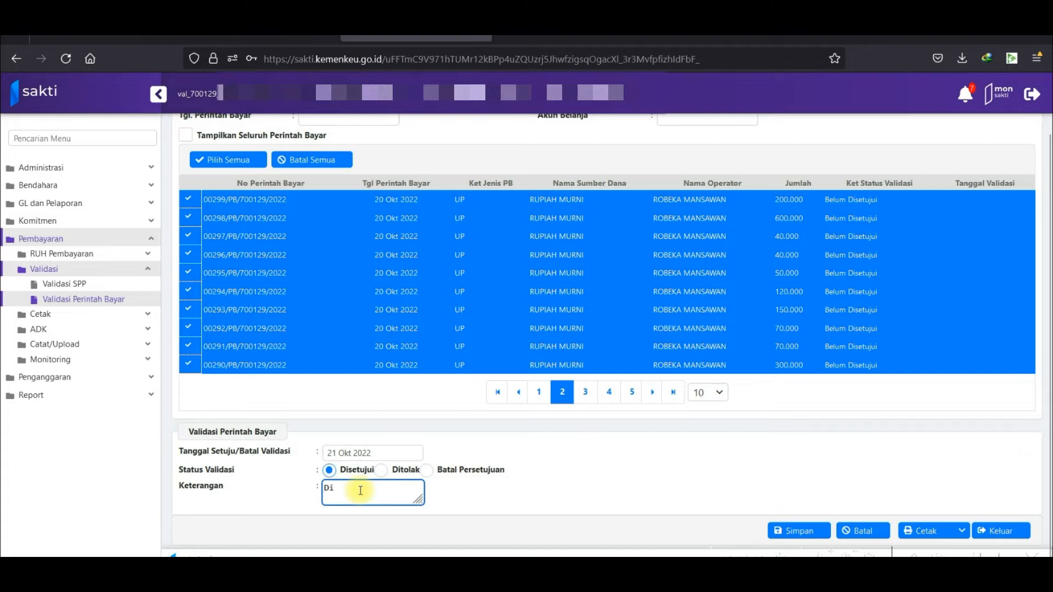
{"action": "type", "text": "set"}
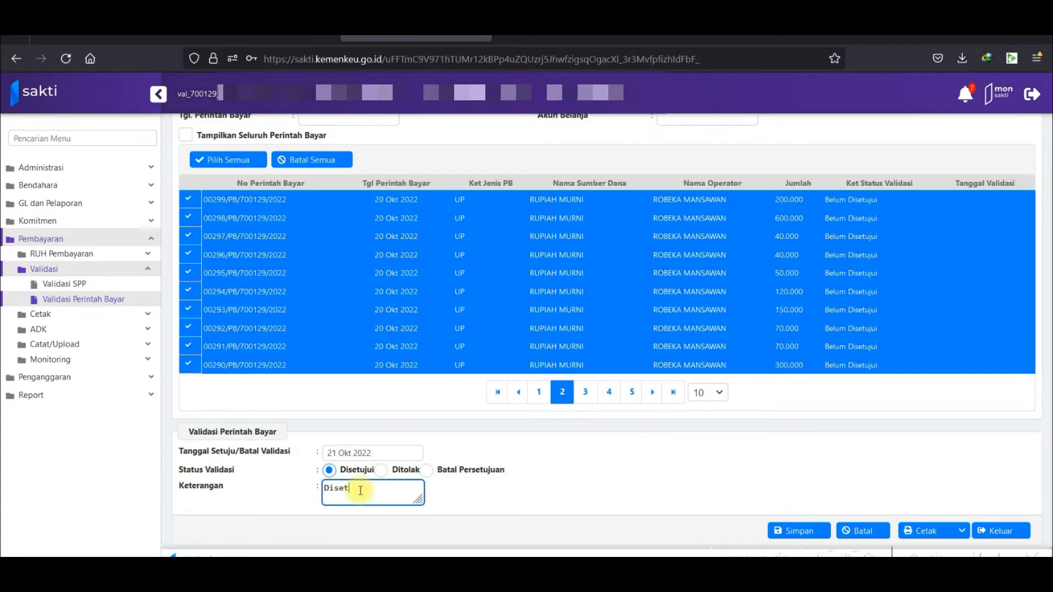
{"action": "type", "text": "ujui KPA"}
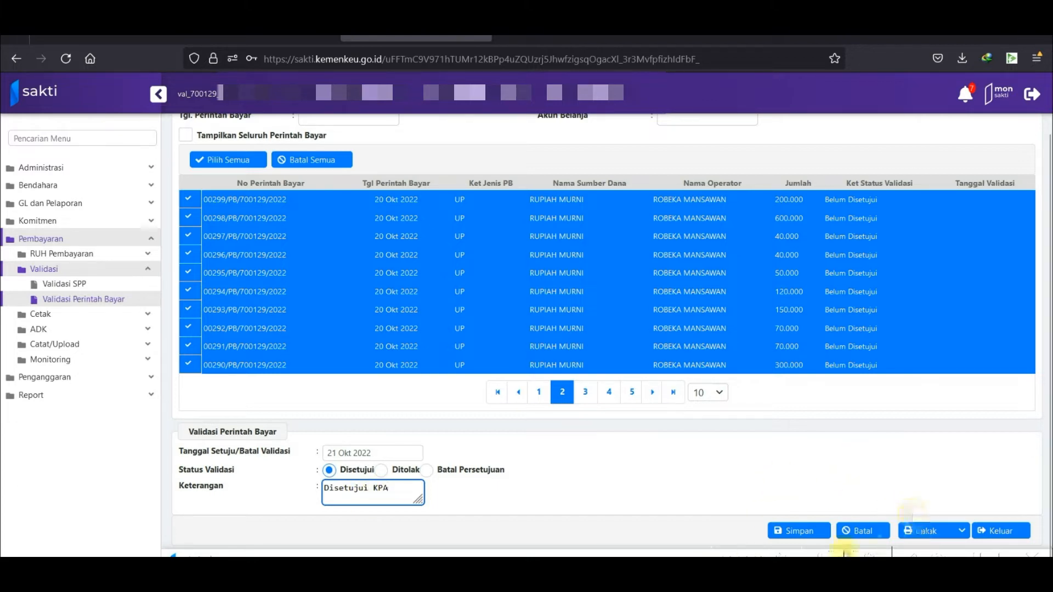
{"action": "left_click", "coordinate": [814, 533]}
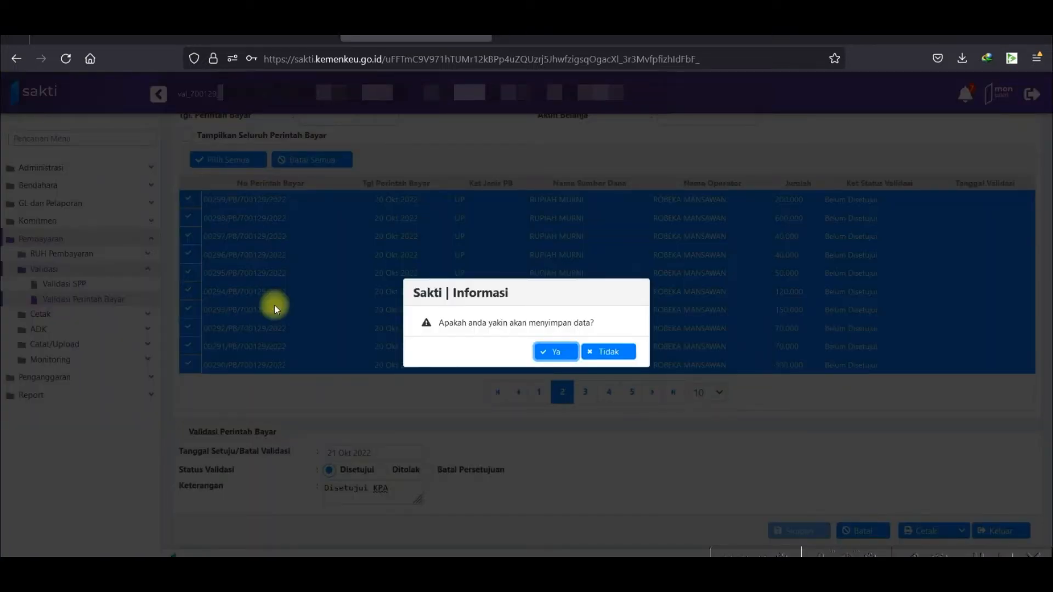
{"action": "left_click", "coordinate": [550, 352]}
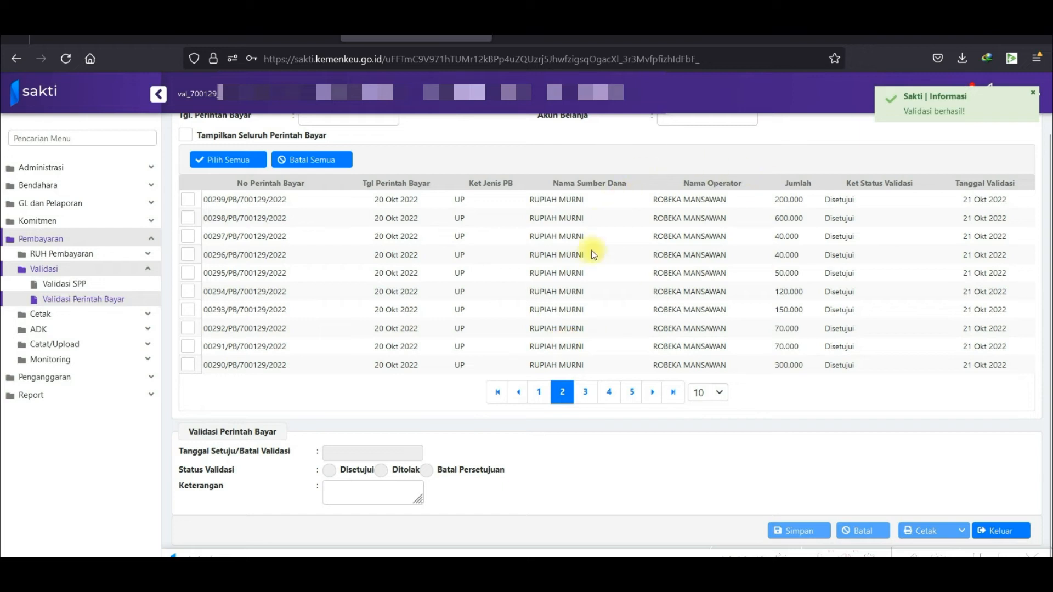
{"action": "left_click", "coordinate": [586, 393]}
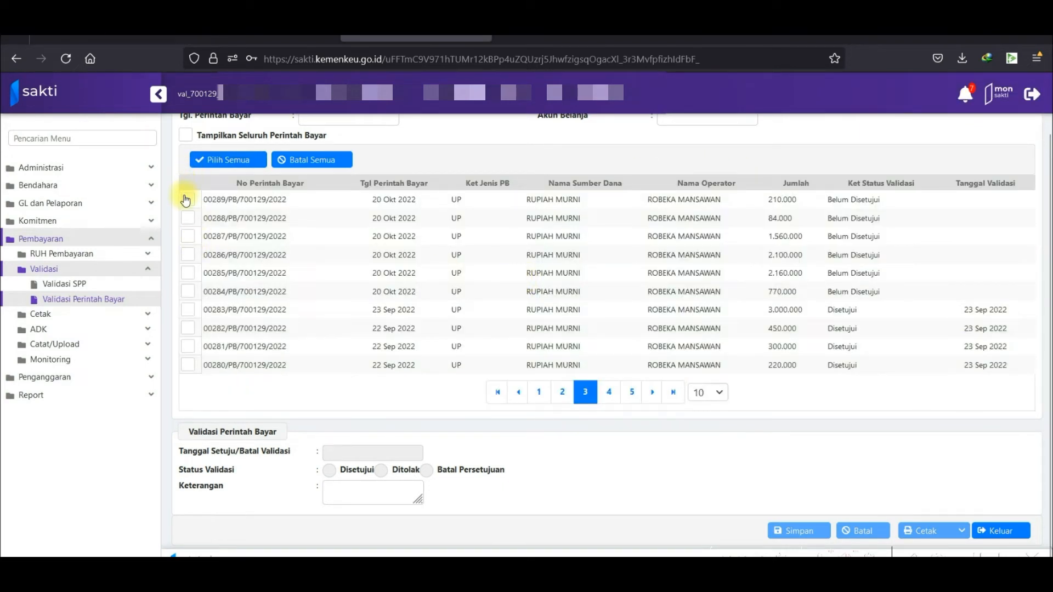
Tick the six pending payment orders 00284 through 00289 on page 3.
{"action": "left_click", "coordinate": [192, 294]}
{"action": "left_click", "coordinate": [190, 273]}
{"action": "left_click", "coordinate": [190, 255]}
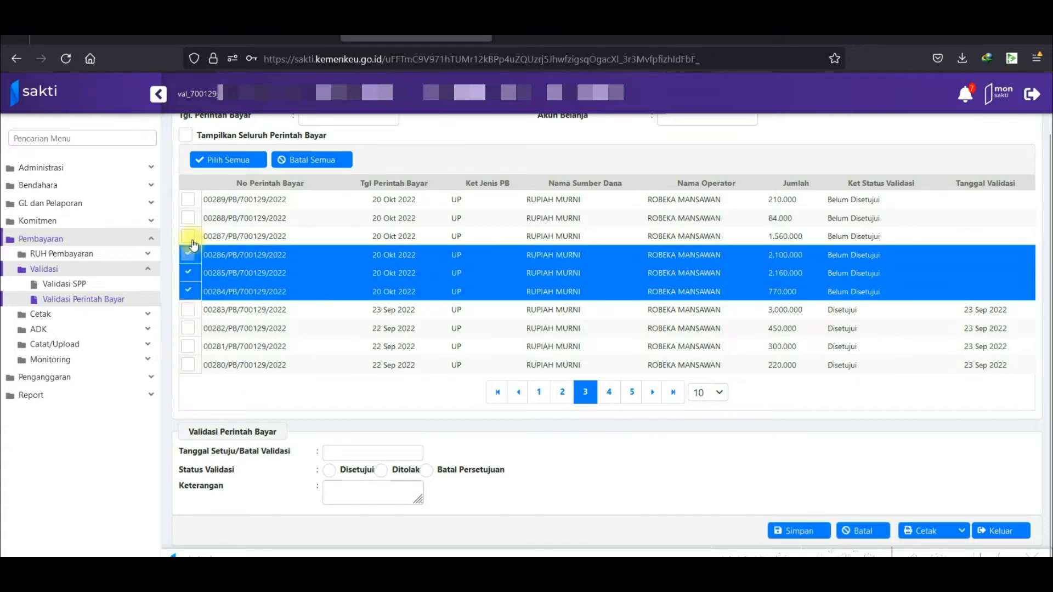
{"action": "left_click", "coordinate": [190, 236]}
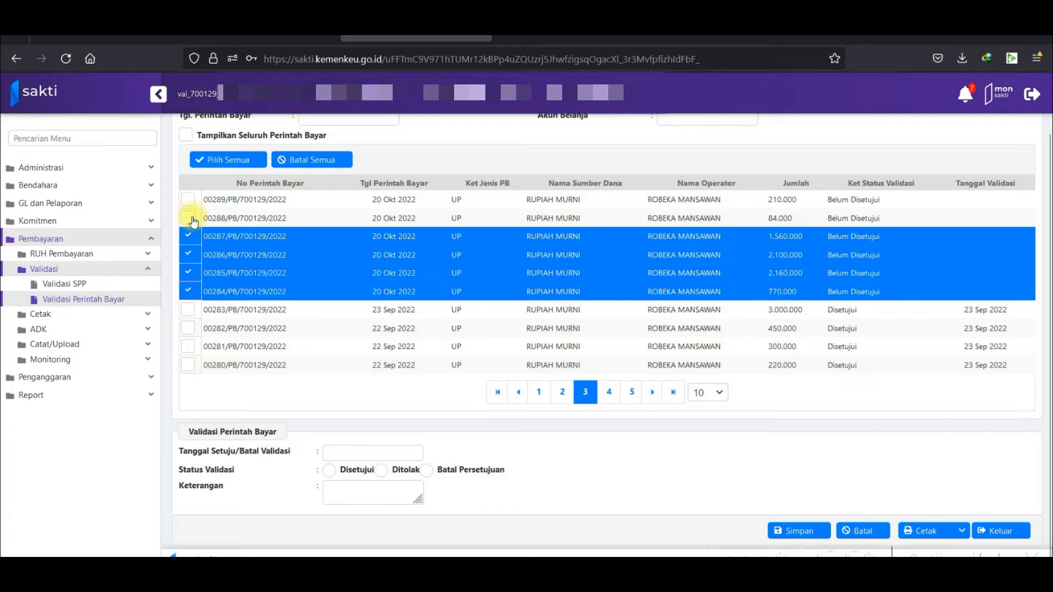
{"action": "left_click", "coordinate": [190, 218]}
{"action": "left_click", "coordinate": [188, 200]}
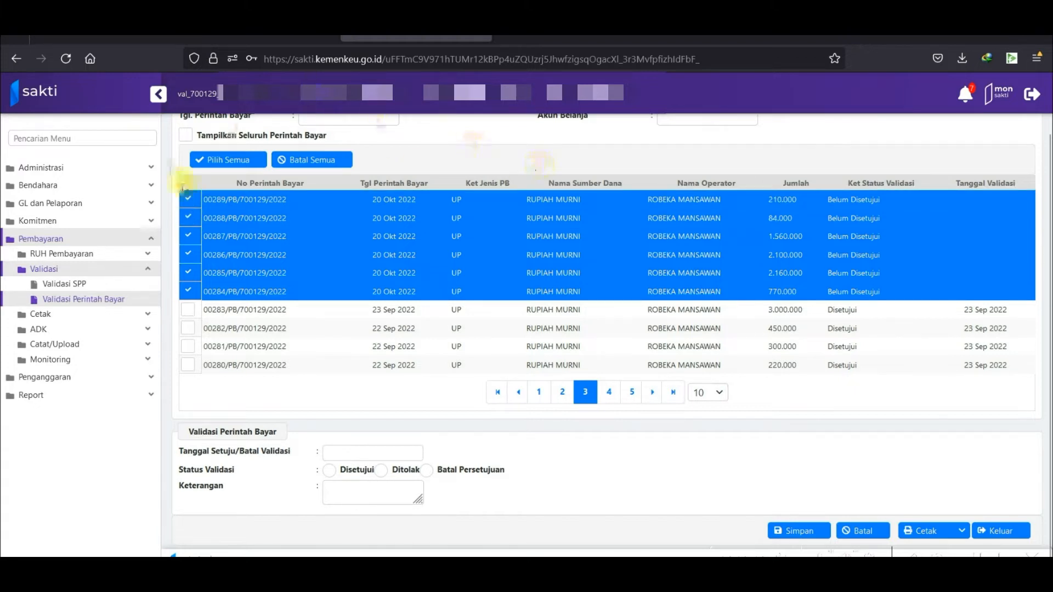
{"action": "scroll", "coordinate": [451, 329], "scroll_direction": "up", "scroll_amount": 2}
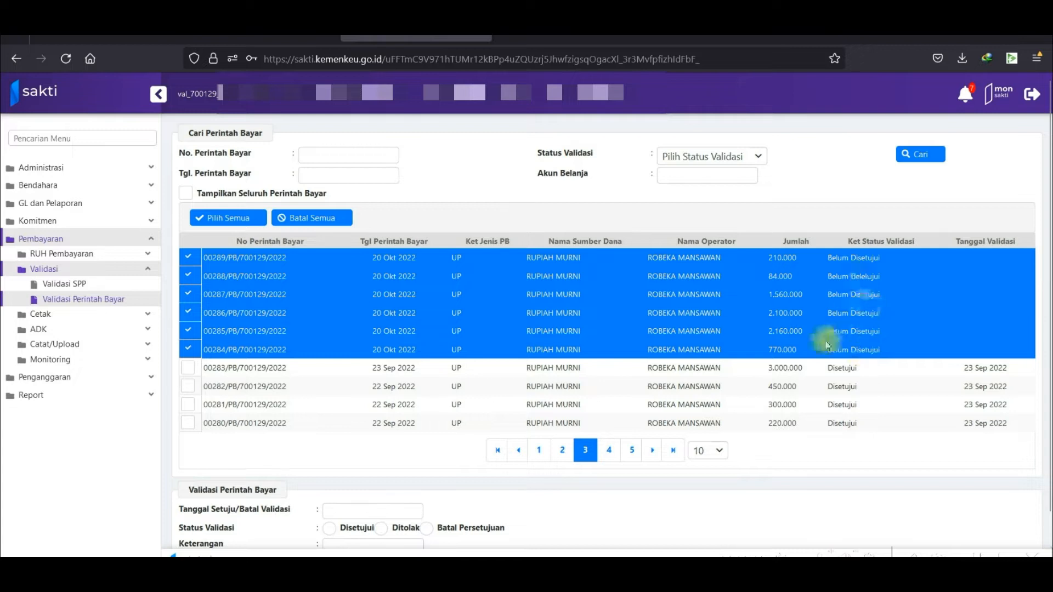
{"action": "scroll", "coordinate": [741, 447], "scroll_direction": "down", "scroll_amount": 2}
Approve the six orders as Disetujui dated 21 Okt 2022 with note 'Disetujui KPA' and save.
{"action": "left_click", "coordinate": [364, 453]}
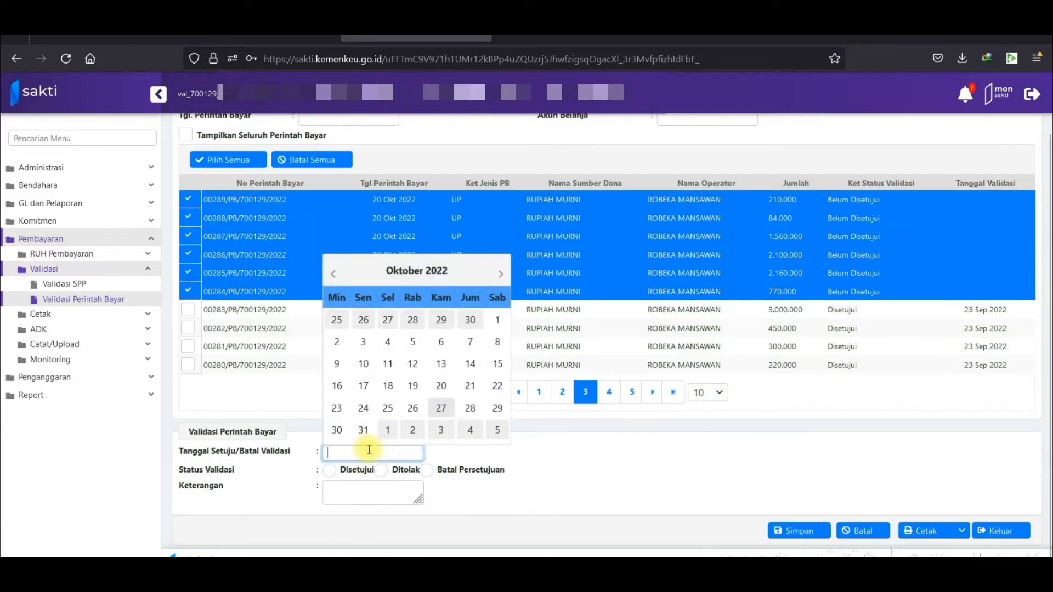
{"action": "left_click", "coordinate": [470, 386]}
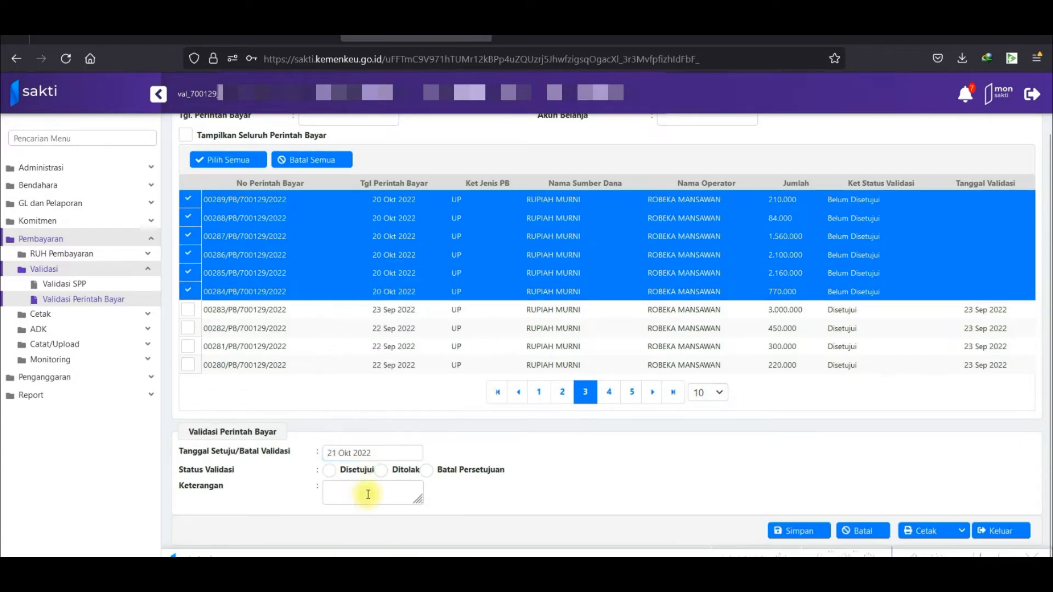
{"action": "left_click", "coordinate": [332, 472]}
{"action": "left_click", "coordinate": [350, 486]}
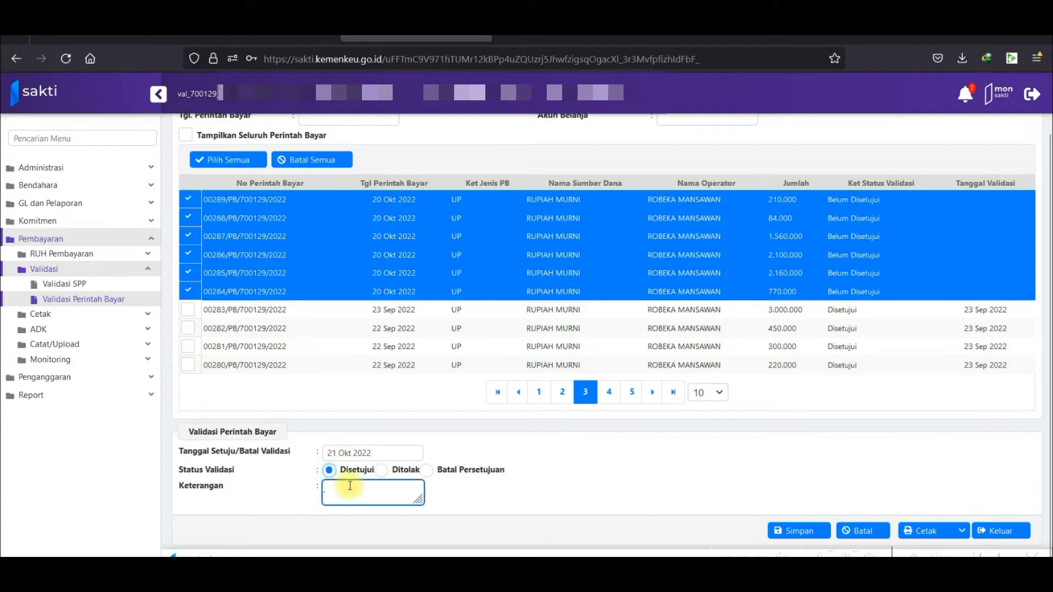
{"action": "type", "text": "Disetujui KPA"}
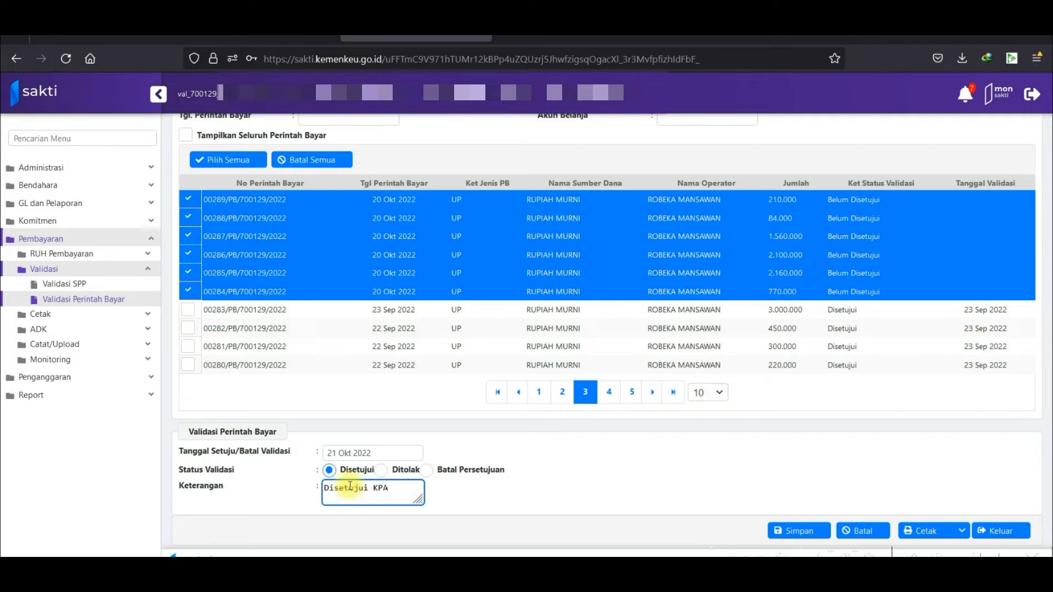
{"action": "left_click", "coordinate": [798, 532]}
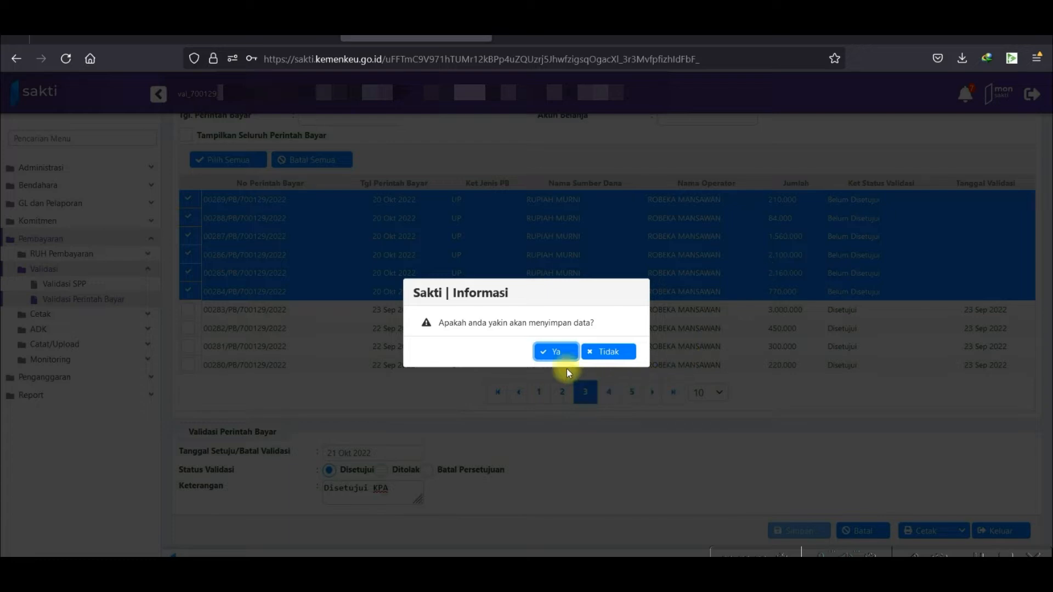
{"action": "left_click", "coordinate": [557, 352]}
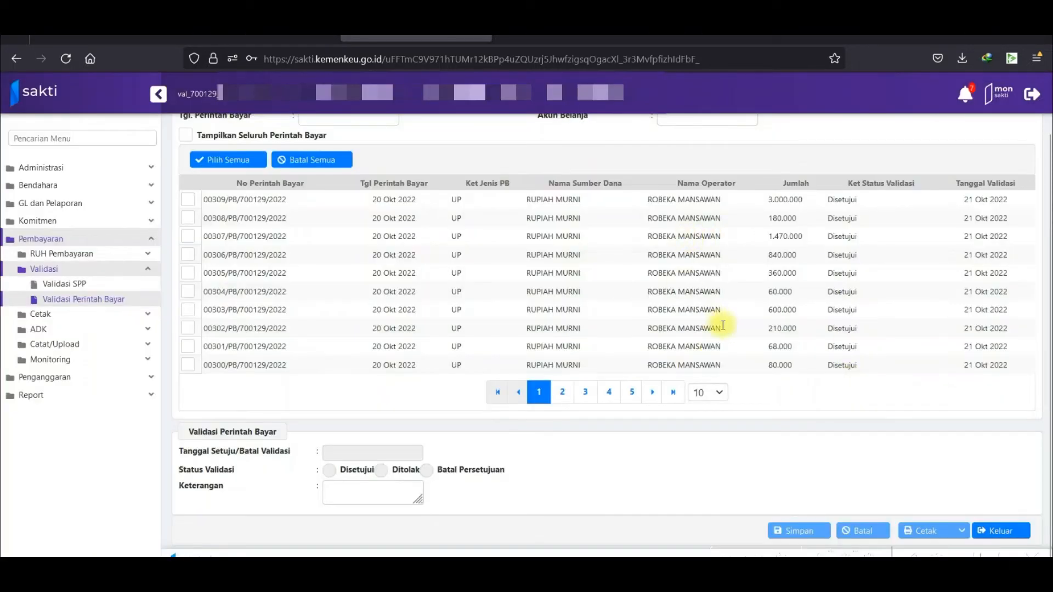
Close the payment-order validation form with Keluar.
{"action": "scroll", "coordinate": [739, 332], "scroll_direction": "up", "scroll_amount": 2}
{"action": "scroll", "coordinate": [749, 328], "scroll_direction": "down", "scroll_amount": 2}
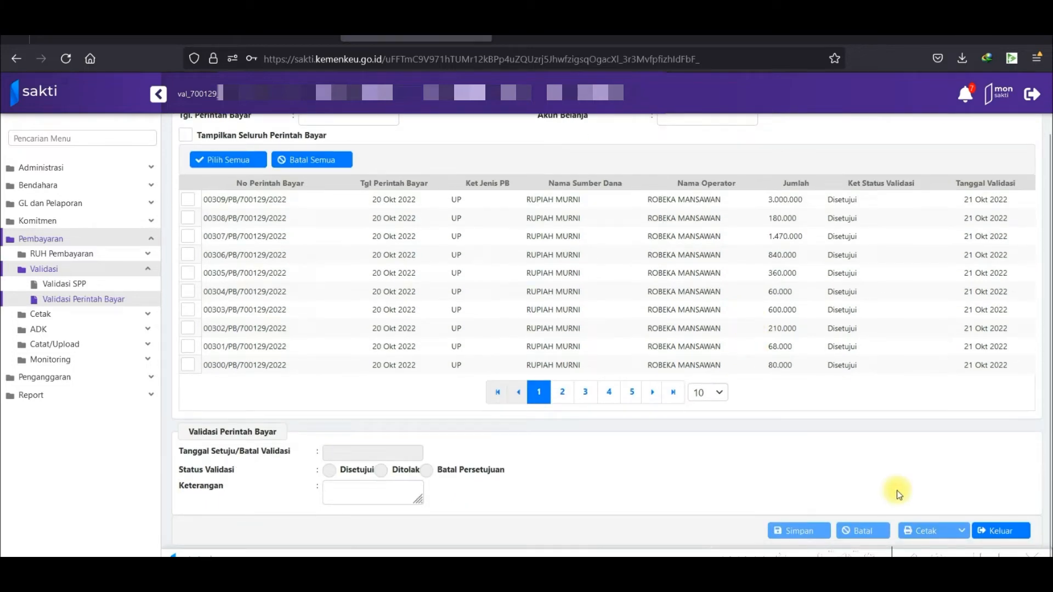
{"action": "scroll", "coordinate": [806, 369], "scroll_direction": "up", "scroll_amount": 1}
{"action": "scroll", "coordinate": [799, 368], "scroll_direction": "down", "scroll_amount": 1}
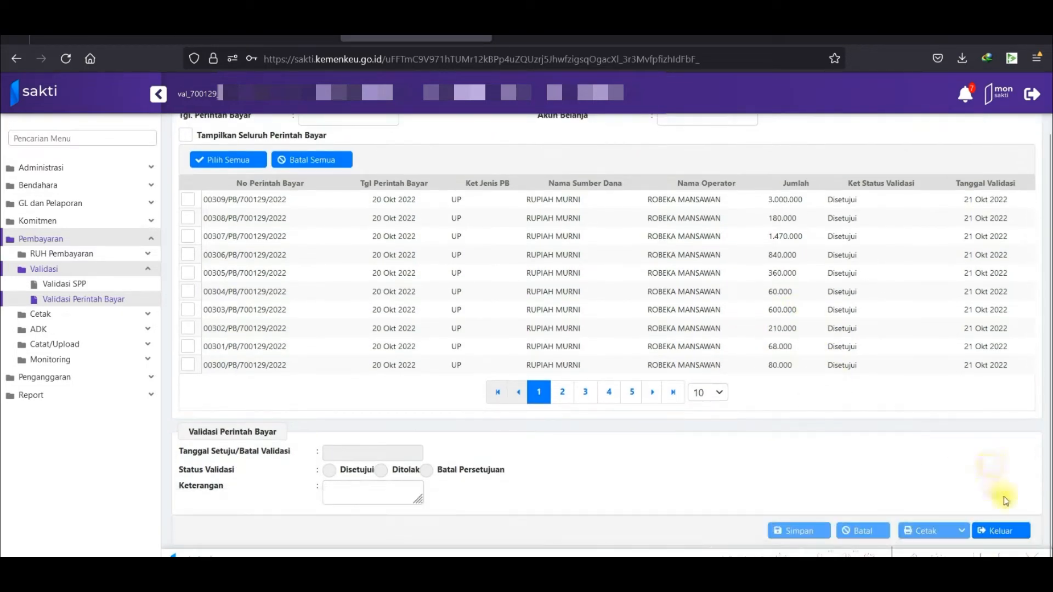
{"action": "left_click", "coordinate": [1020, 531]}
Confirm leaving the validation form to reach the Membuat Kuitansi list.
{"action": "left_click", "coordinate": [560, 359]}
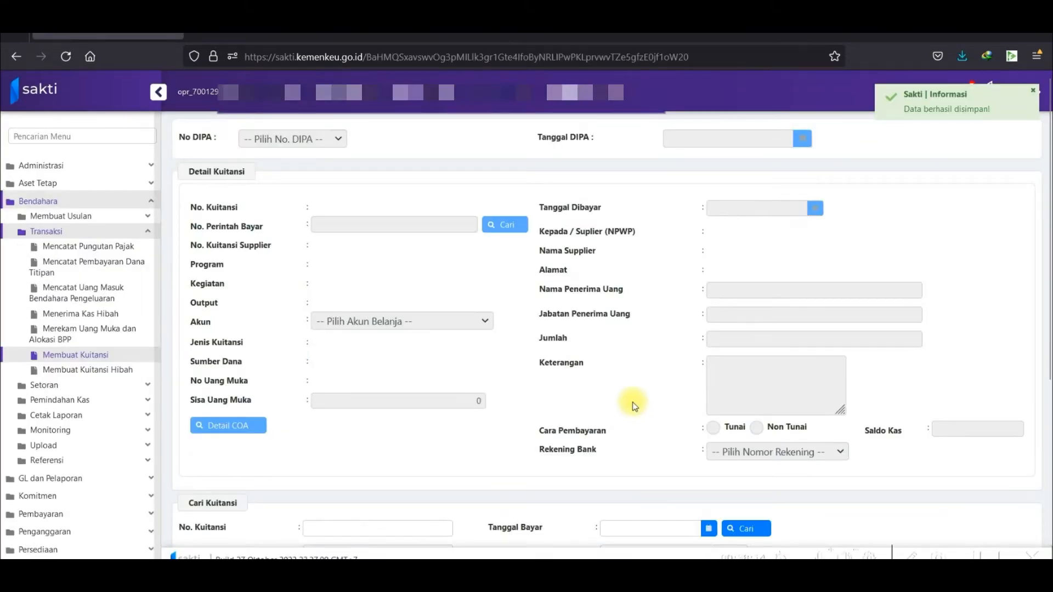
{"action": "scroll", "coordinate": [632, 405], "scroll_direction": "down", "scroll_amount": 5}
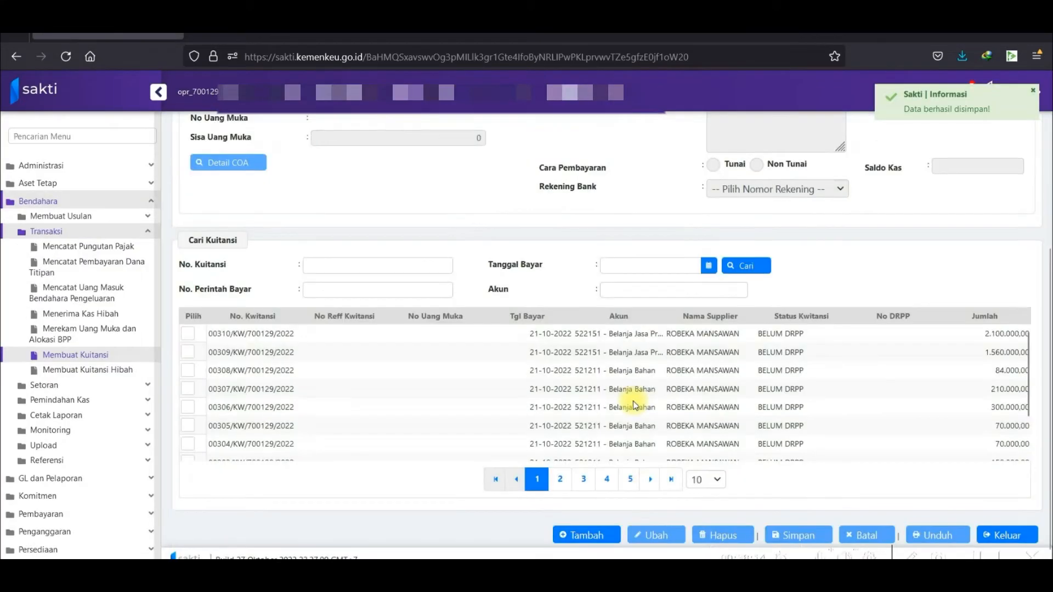
{"action": "scroll", "coordinate": [635, 405], "scroll_direction": "down", "scroll_amount": 1}
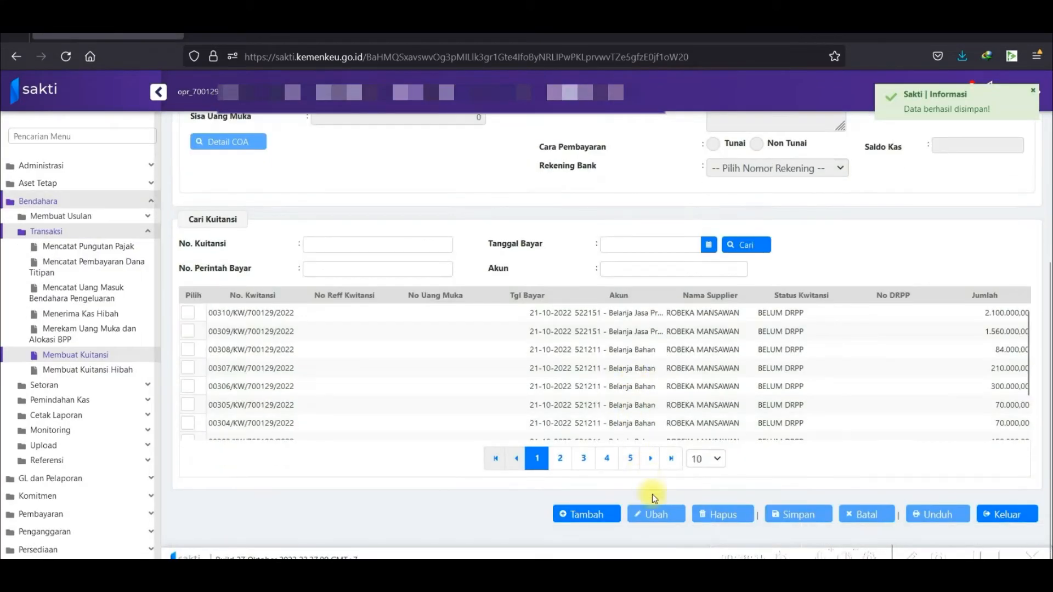
Start a new receipt for DIPA-116.01.2.700129/2022 and look up its payment order.
{"action": "left_click", "coordinate": [600, 523]}
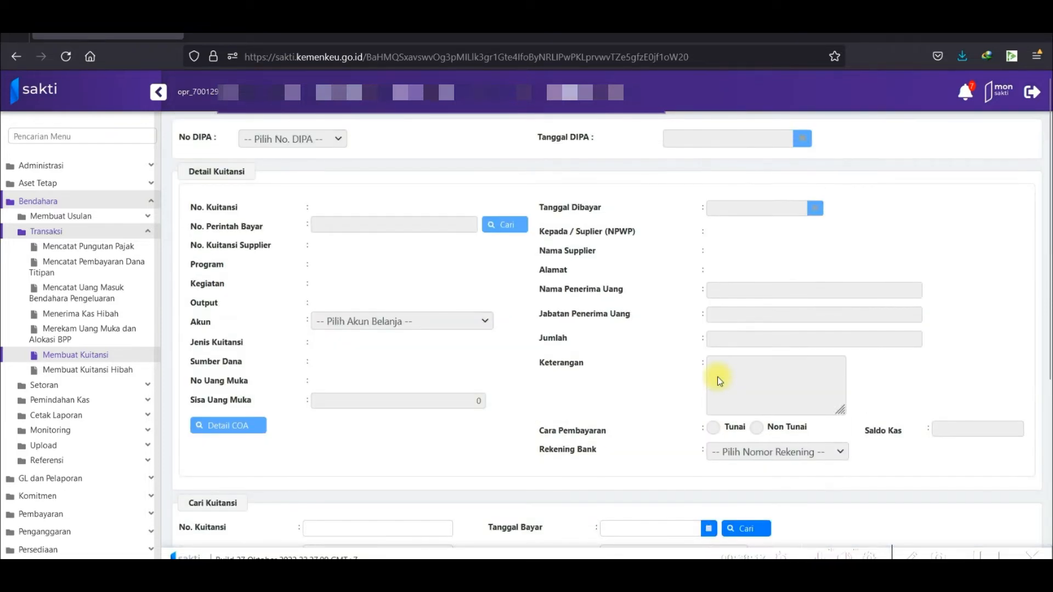
{"action": "scroll", "coordinate": [717, 377], "scroll_direction": "down", "scroll_amount": 5}
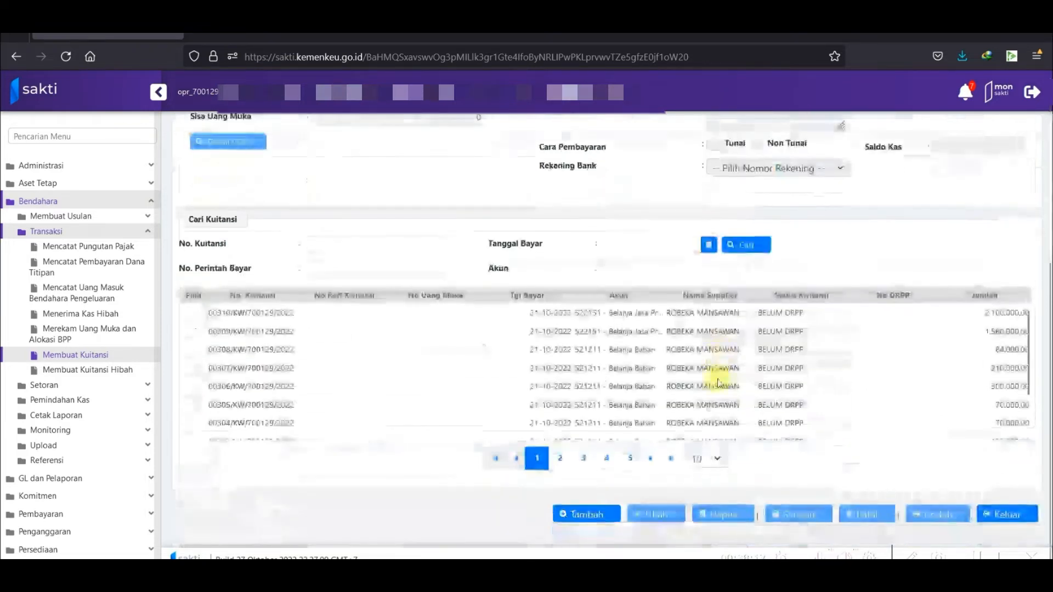
{"action": "left_click", "coordinate": [598, 524]}
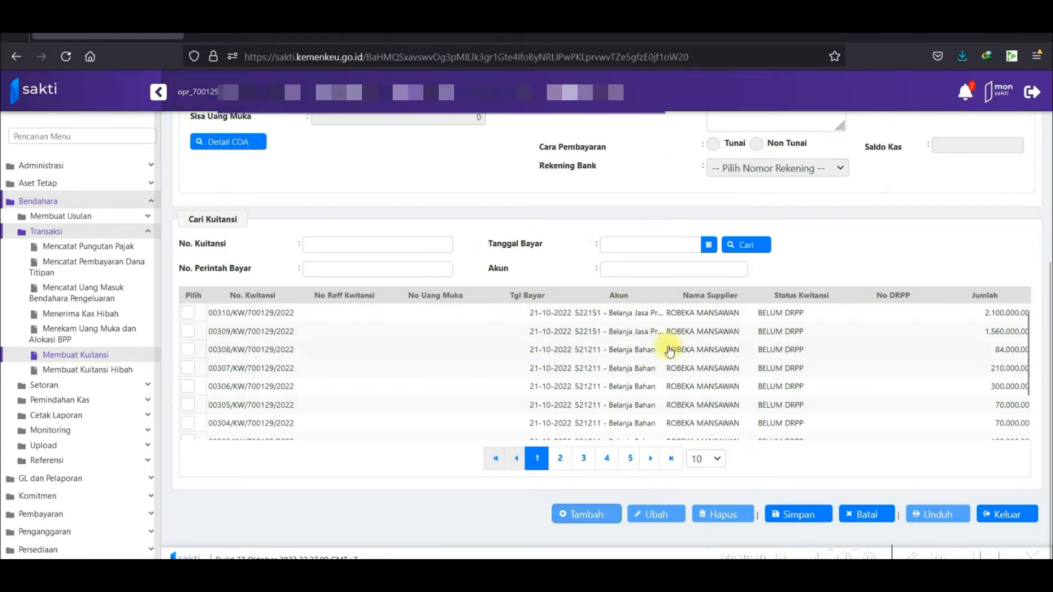
{"action": "scroll", "coordinate": [604, 318], "scroll_direction": "up", "scroll_amount": 5}
{"action": "left_click", "coordinate": [499, 228]}
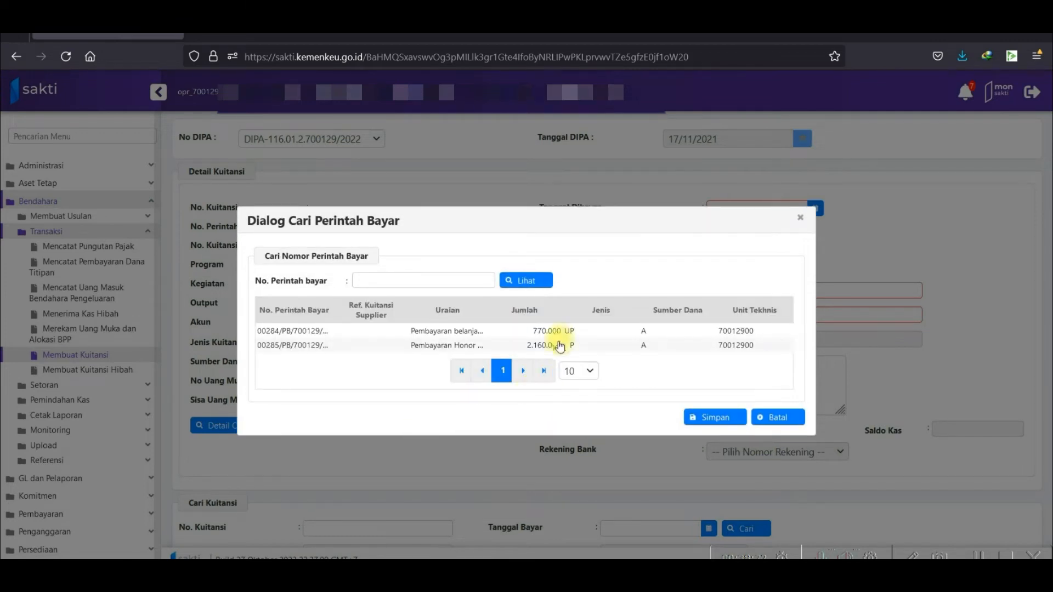
Load payment order 00285 (account 522151, 2.160.000) into the new receipt.
{"action": "left_click", "coordinate": [560, 347]}
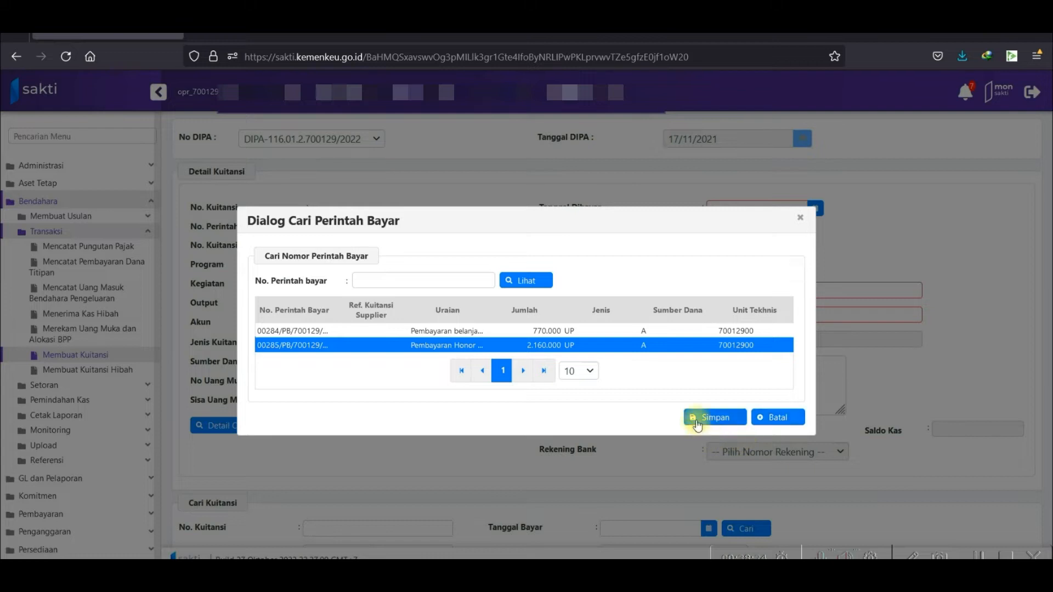
{"action": "left_click", "coordinate": [697, 423]}
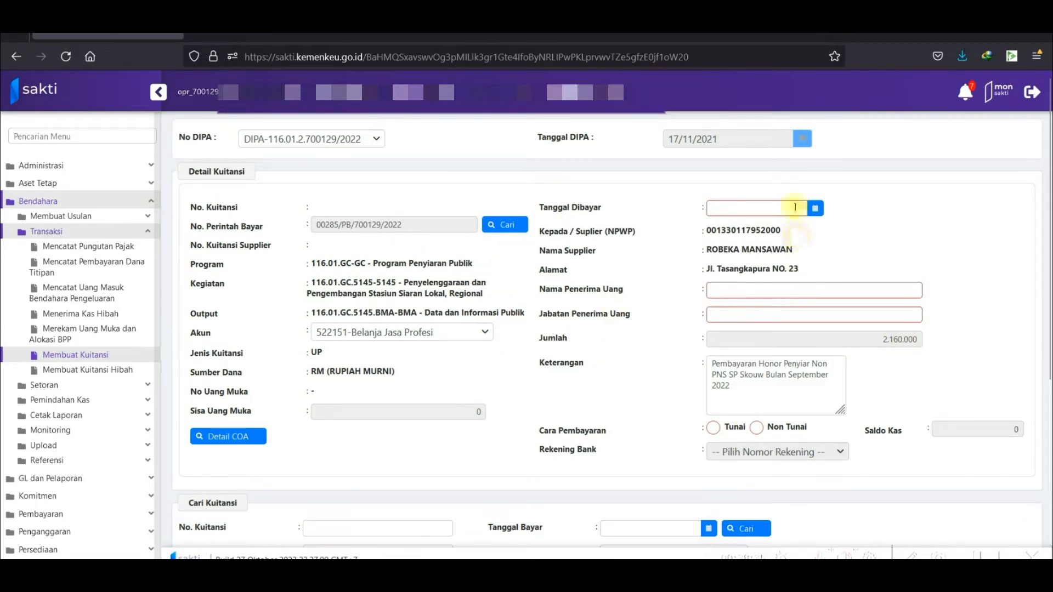
Set payment date 21-10-2022, enter the recipient's name and position '-', and choose Tunai.
{"action": "left_click", "coordinate": [815, 208]}
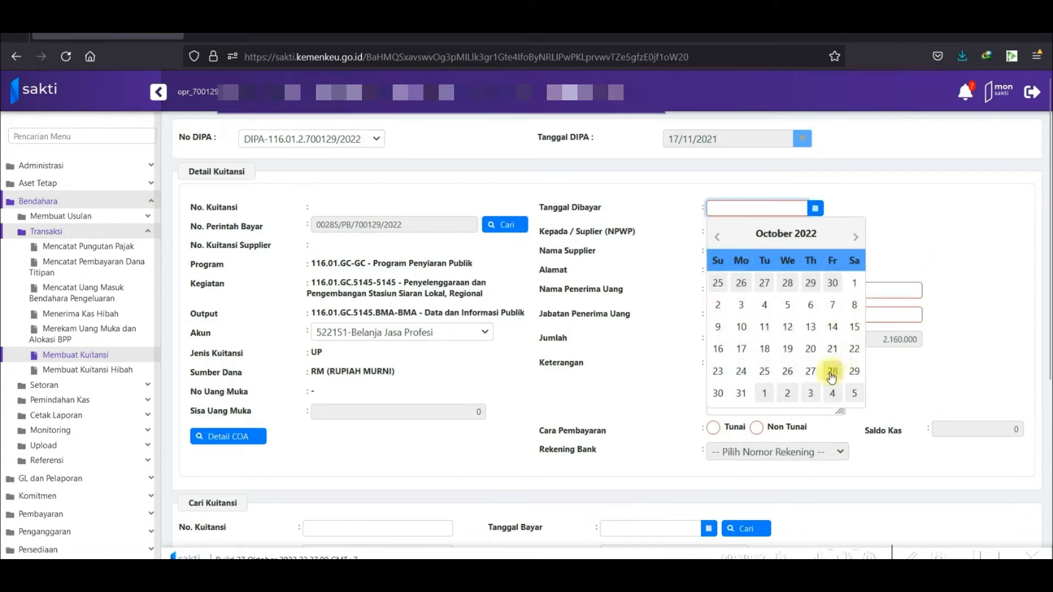
{"action": "left_click", "coordinate": [834, 349]}
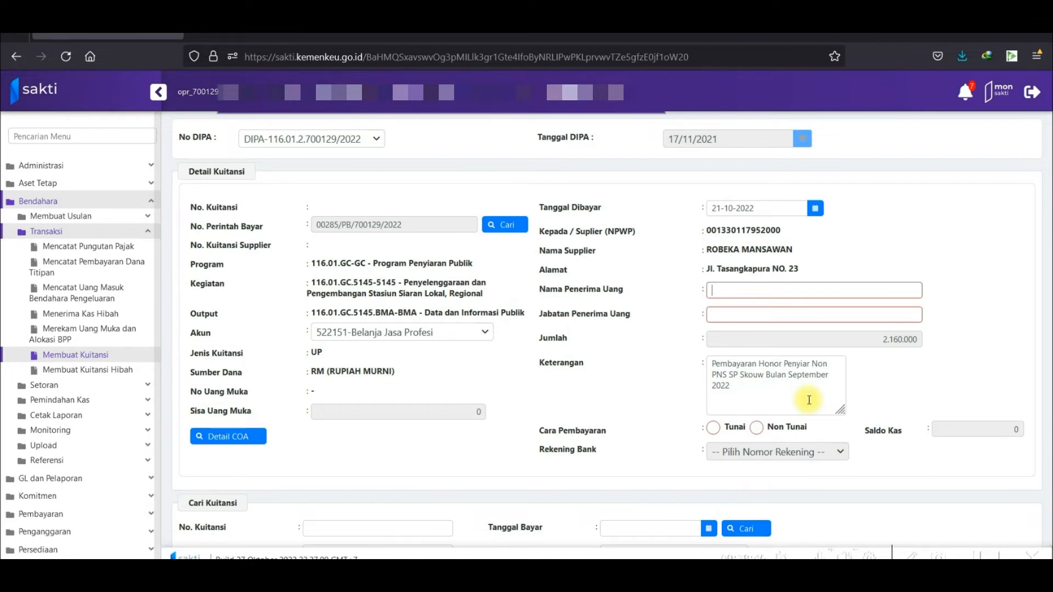
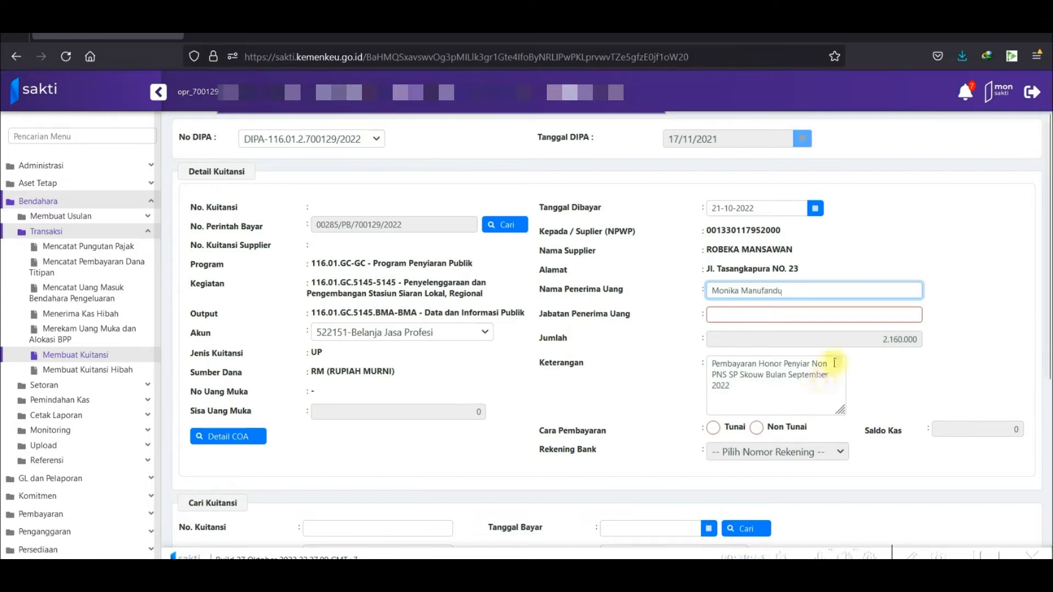
{"action": "left_click", "coordinate": [884, 311]}
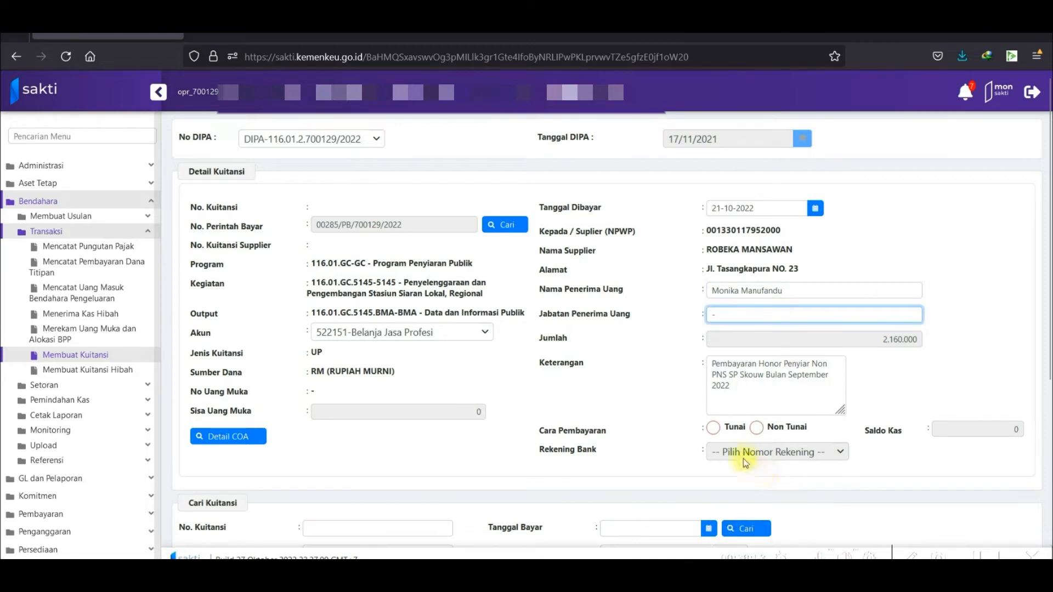
{"action": "left_click", "coordinate": [712, 431]}
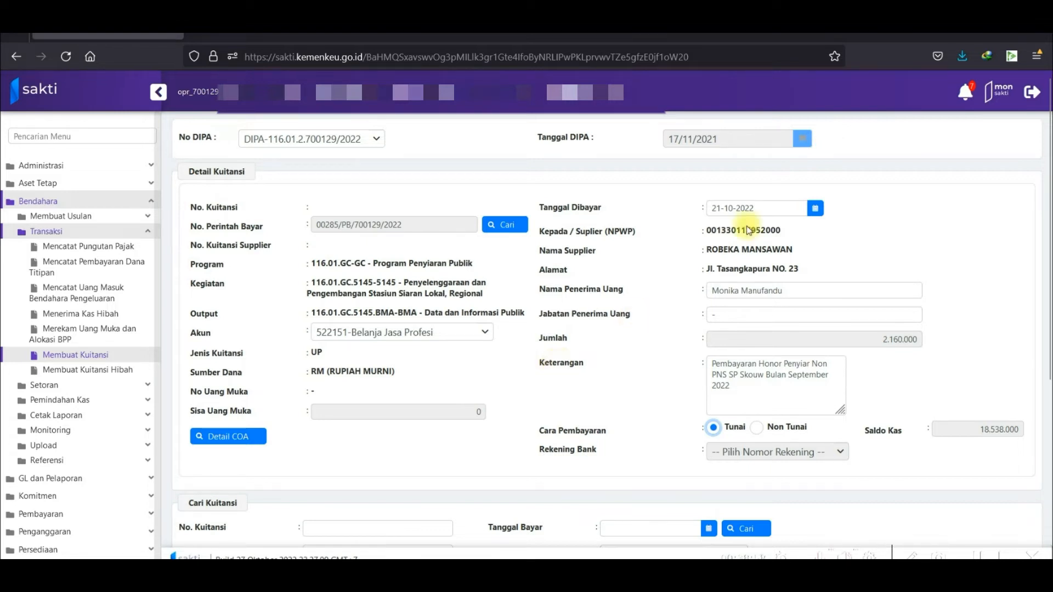
{"action": "scroll", "coordinate": [742, 237], "scroll_direction": "down", "scroll_amount": 5}
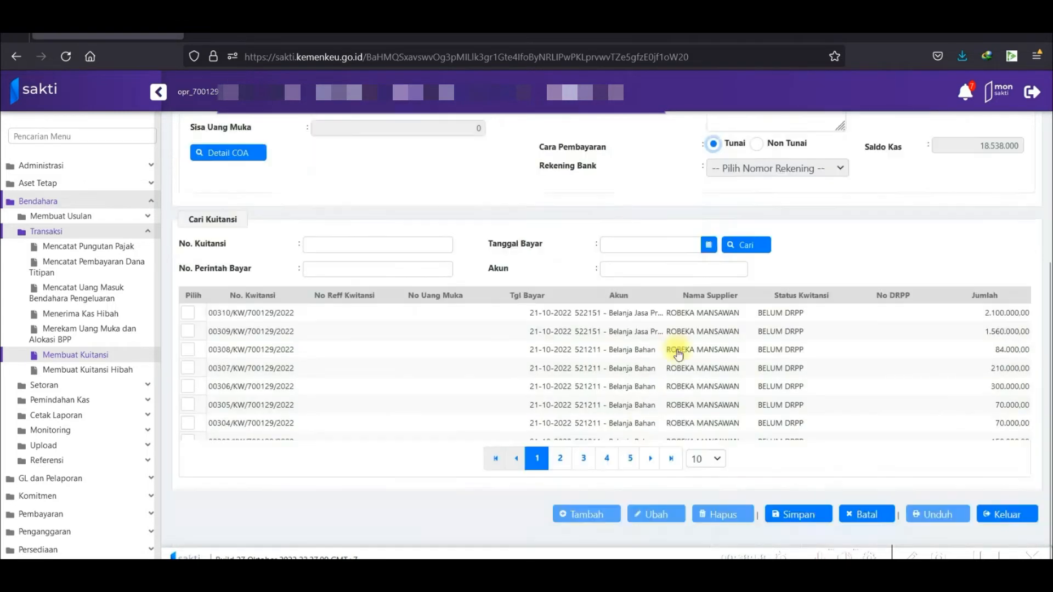
Save the receipt as 00311/KW/700129/2022 for 2.160.000.
{"action": "left_click", "coordinate": [798, 514]}
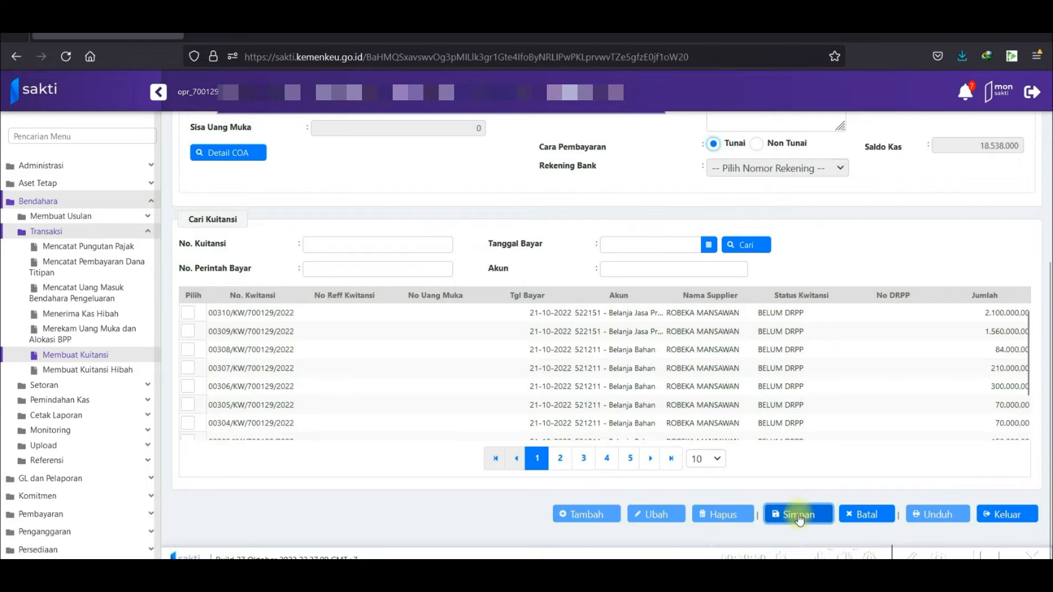
{"action": "left_click", "coordinate": [664, 514]}
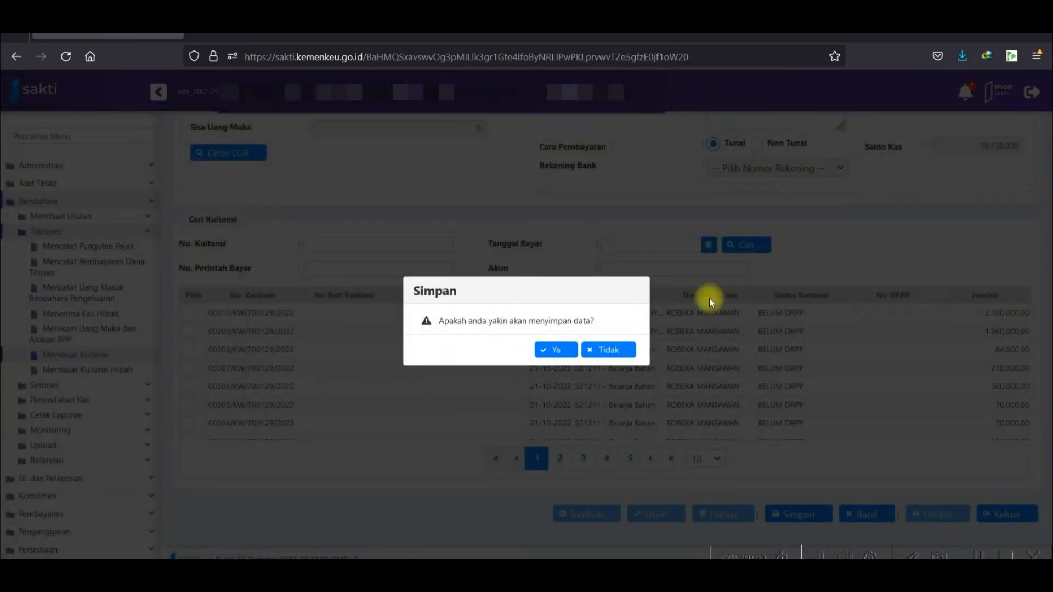
{"action": "left_click", "coordinate": [560, 354]}
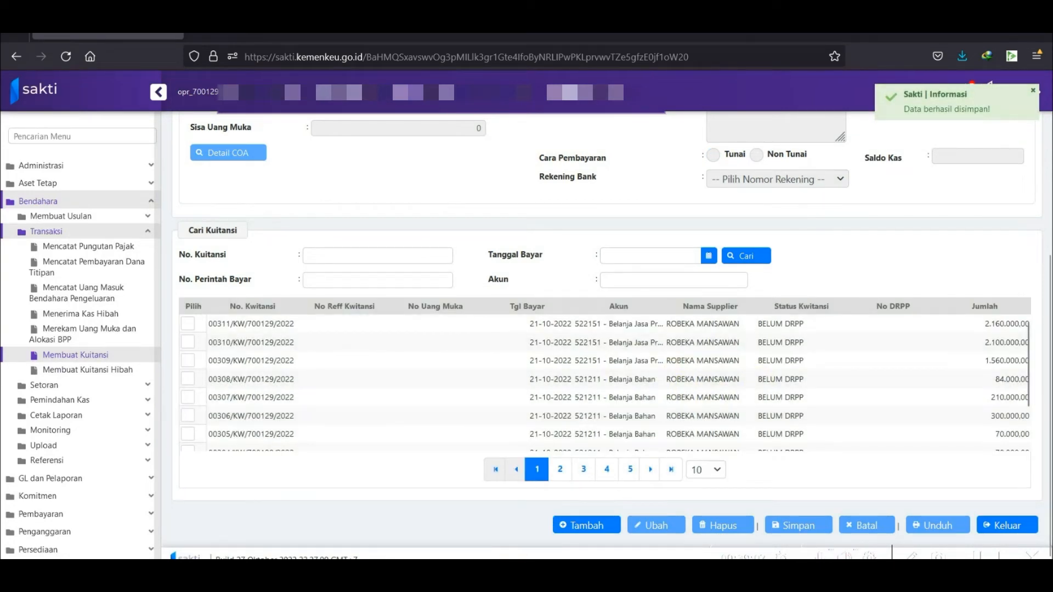
Start a fresh blank receipt and return to the Detail Kuitansi form.
{"action": "scroll", "coordinate": [685, 431], "scroll_direction": "up", "scroll_amount": 5}
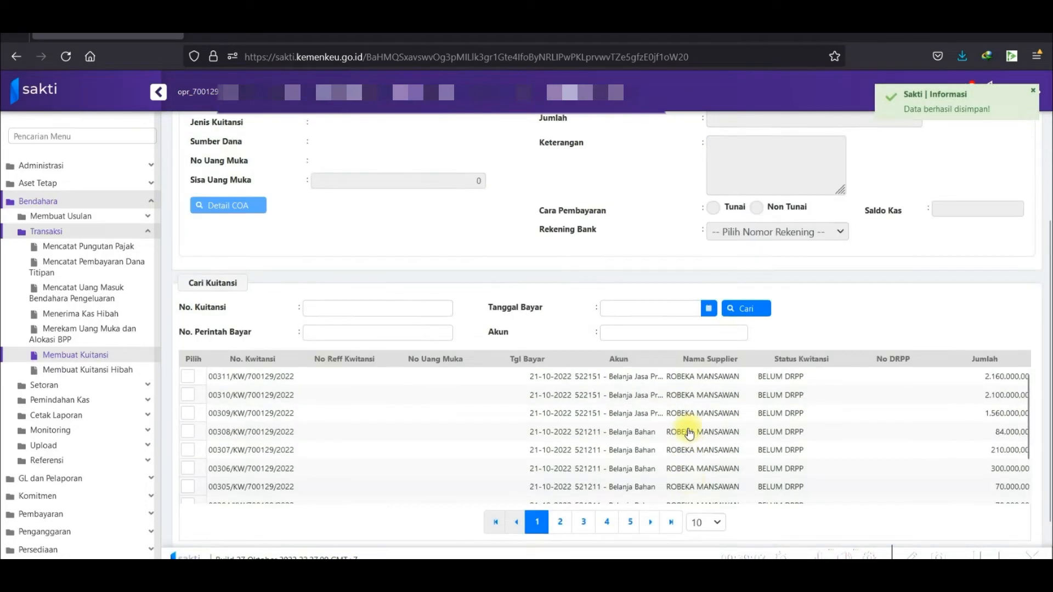
{"action": "scroll", "coordinate": [686, 431], "scroll_direction": "down", "scroll_amount": 5}
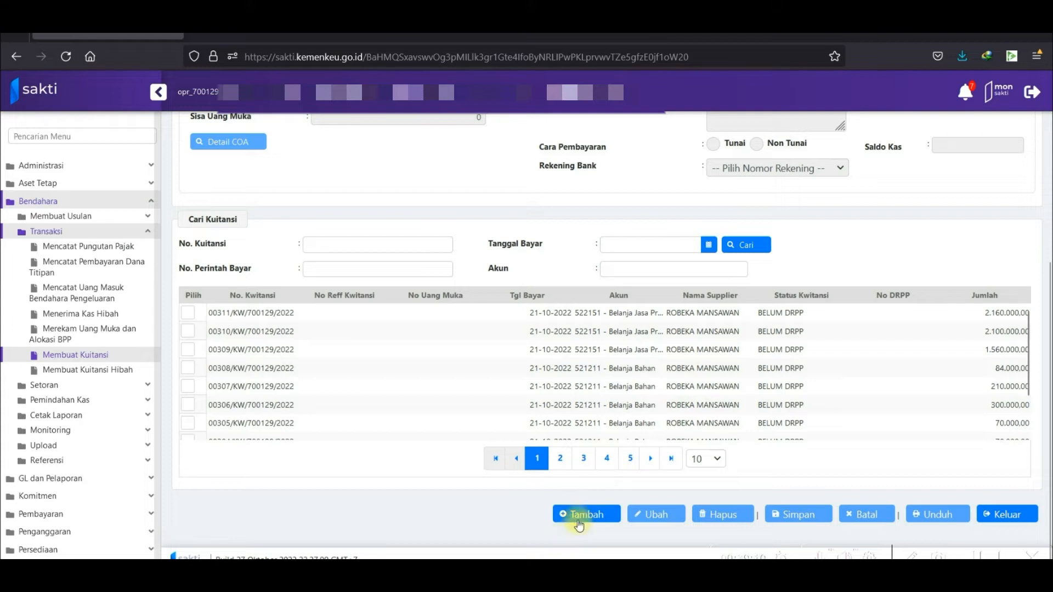
{"action": "left_click", "coordinate": [577, 518]}
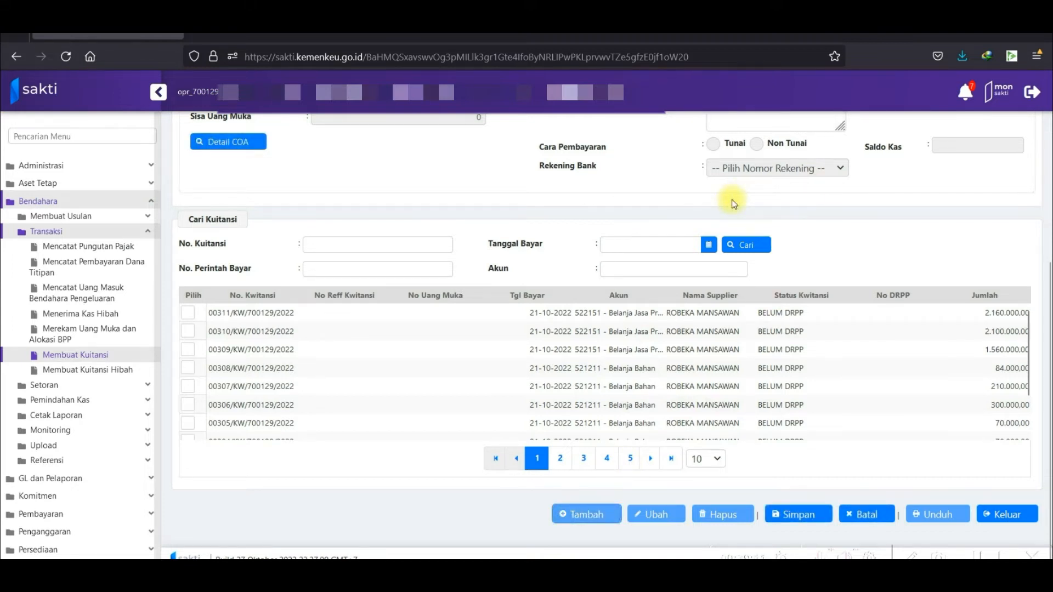
{"action": "scroll", "coordinate": [730, 208], "scroll_direction": "up", "scroll_amount": 5}
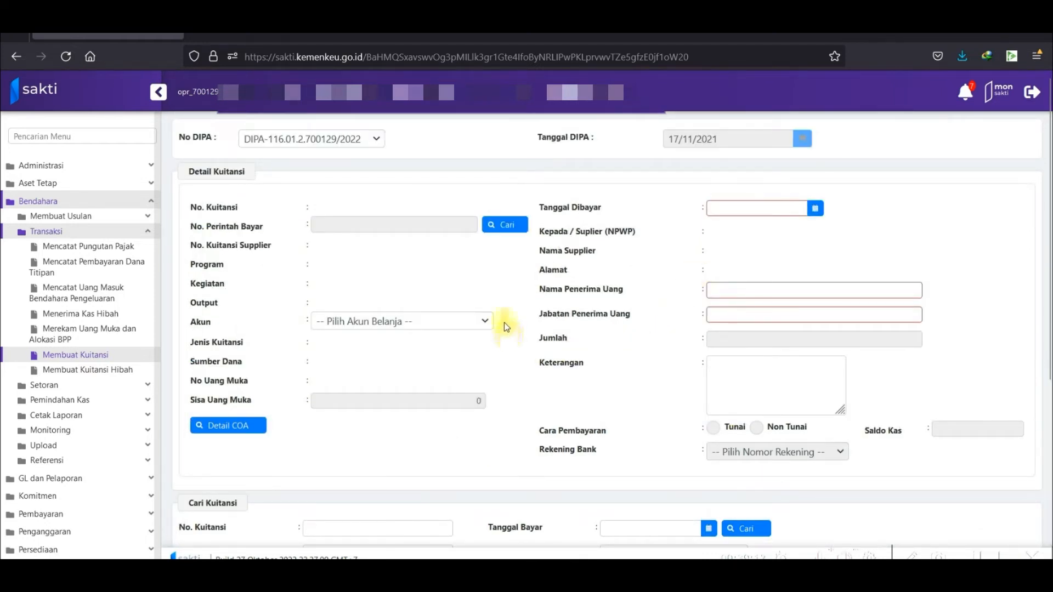
Load payment order 00284 (account 521111, 770.000, newspaper subscription) into the receipt.
{"action": "left_click", "coordinate": [517, 232]}
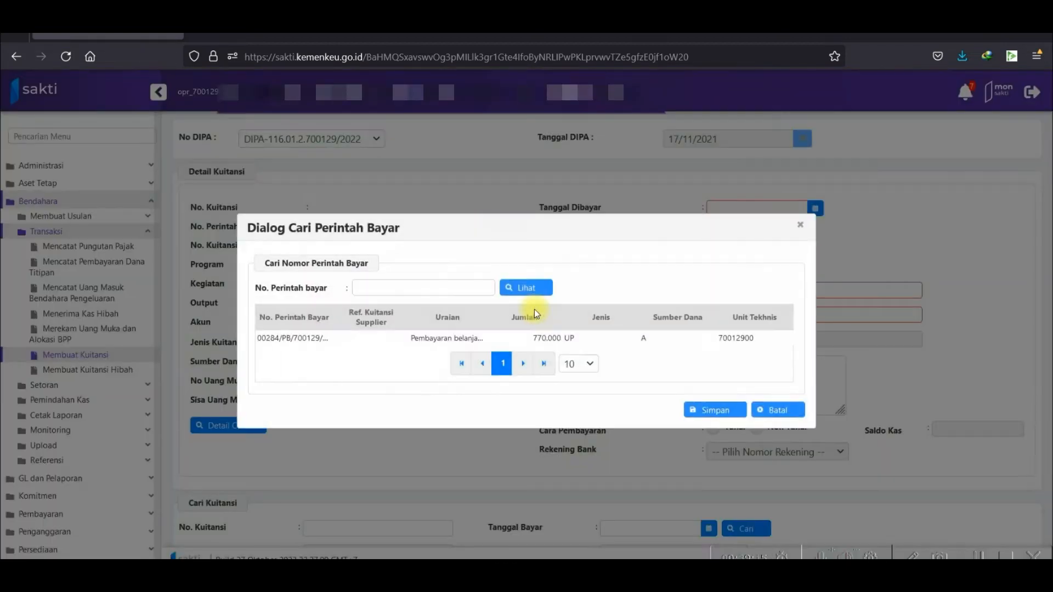
{"action": "left_click", "coordinate": [499, 341]}
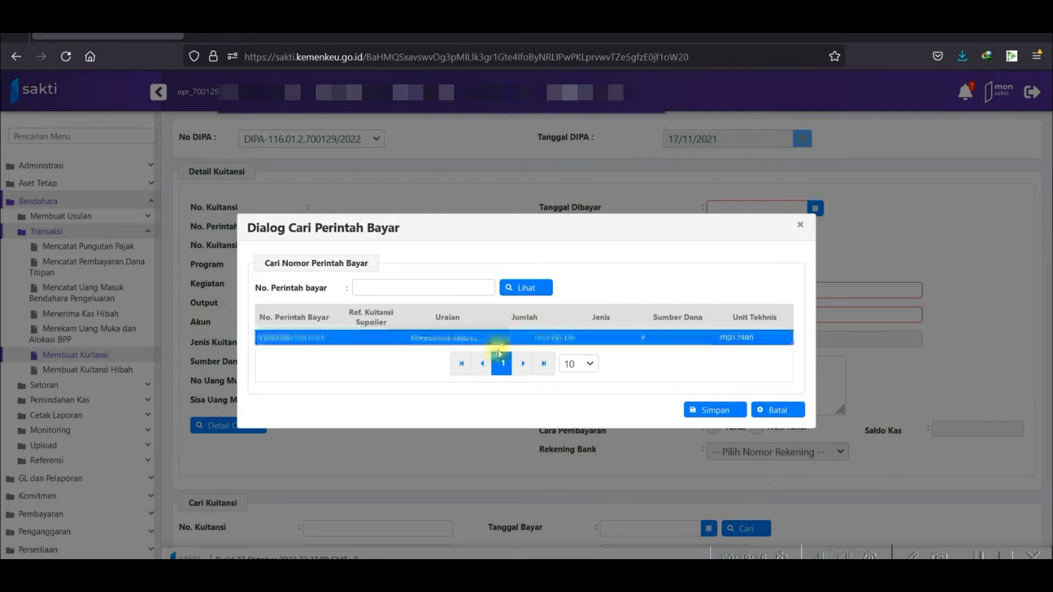
{"action": "left_click", "coordinate": [709, 409]}
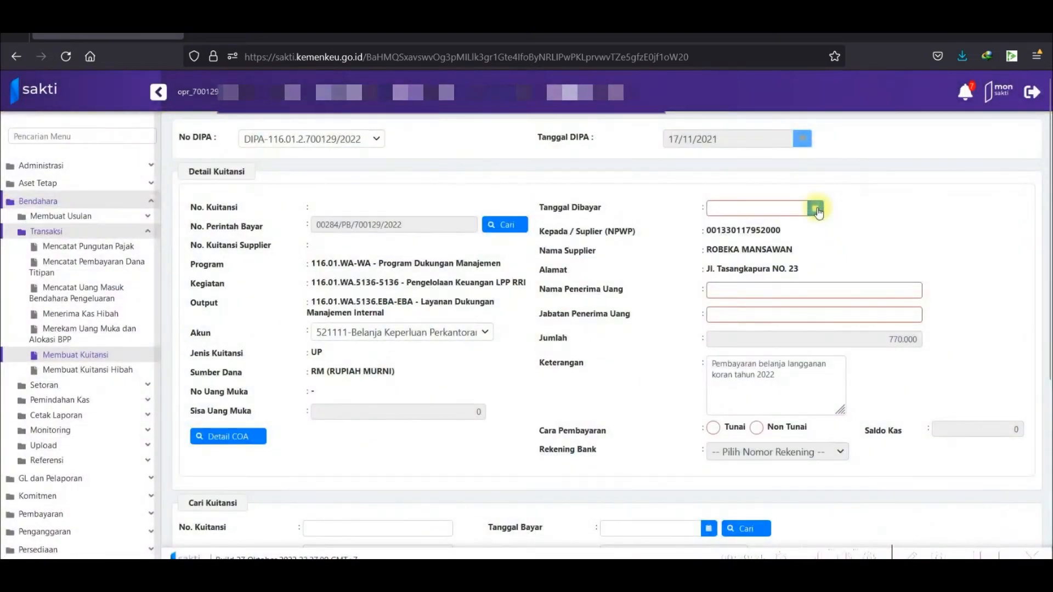
Set the receipt's payment date to 21-10-2022, enter the recipient's name and position, and choose Tunai.
{"action": "left_click", "coordinate": [815, 209]}
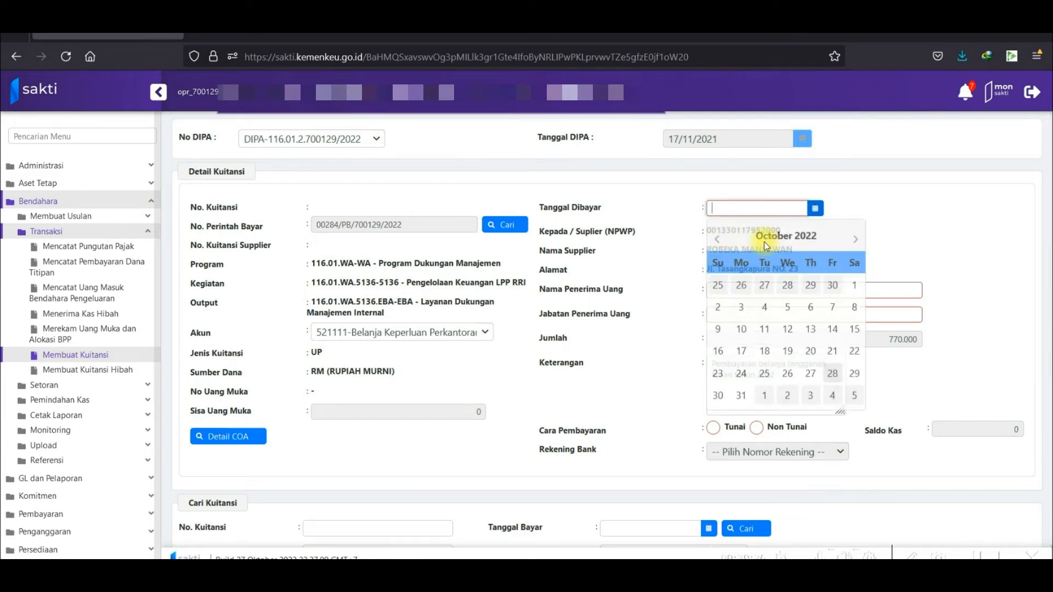
{"action": "left_click", "coordinate": [830, 359]}
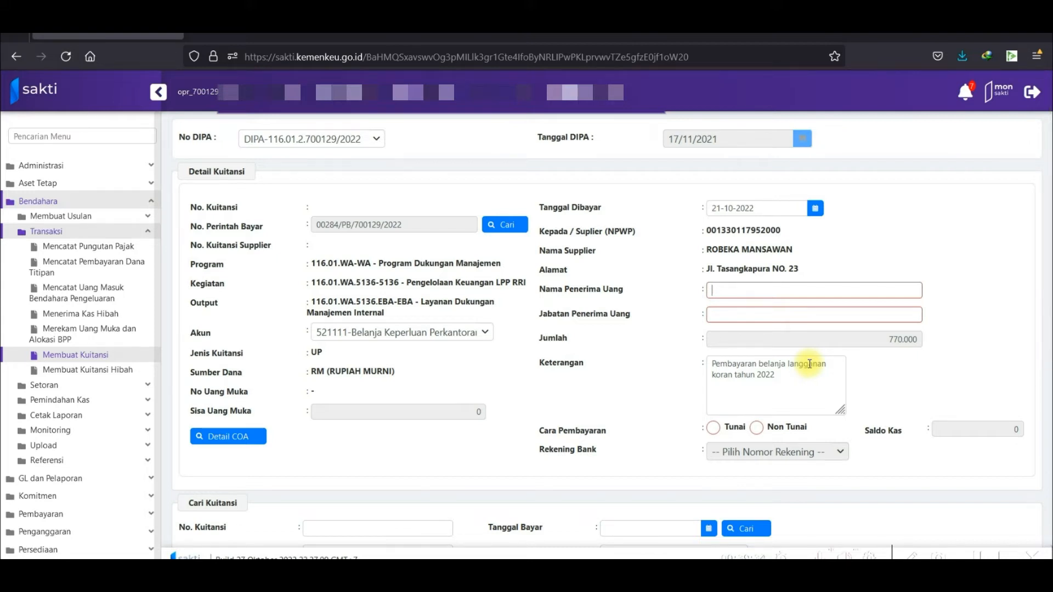
{"action": "type", "text": "Arifin"}
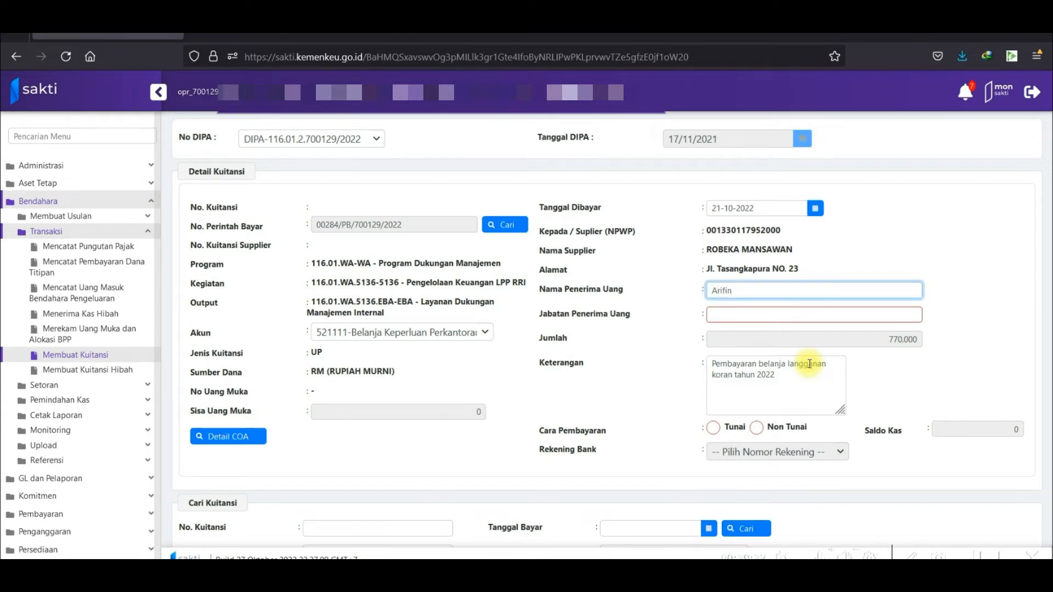
{"action": "left_click", "coordinate": [822, 315]}
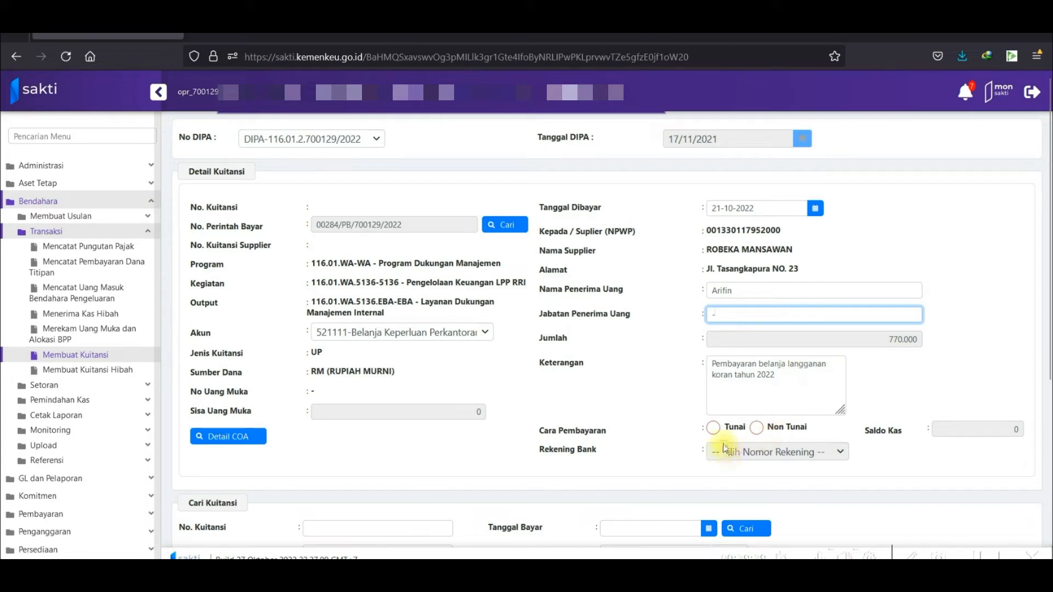
{"action": "left_click", "coordinate": [714, 430]}
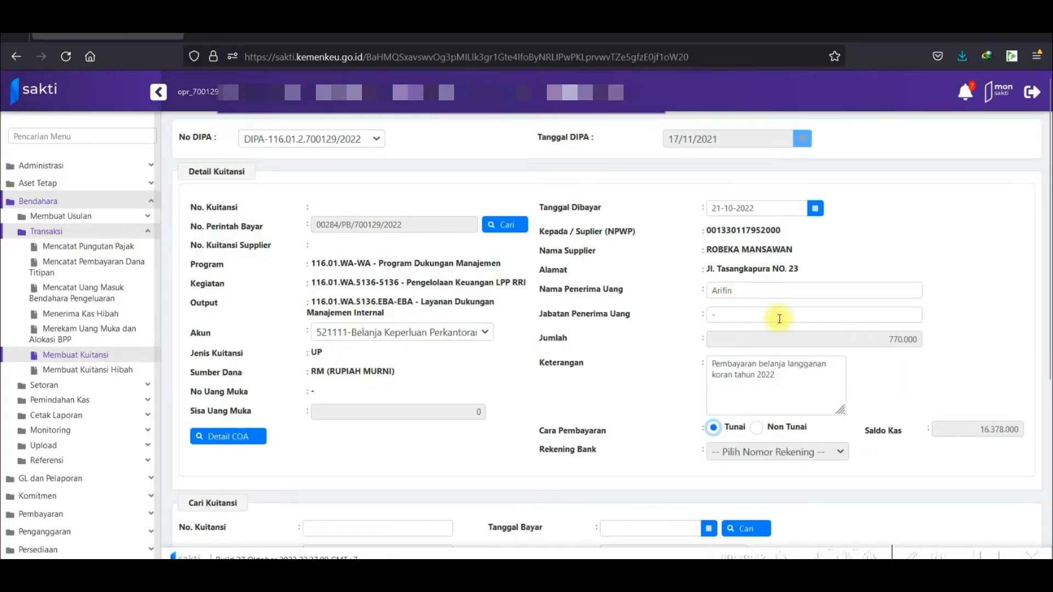
{"action": "scroll", "coordinate": [775, 315], "scroll_direction": "down", "scroll_amount": 5}
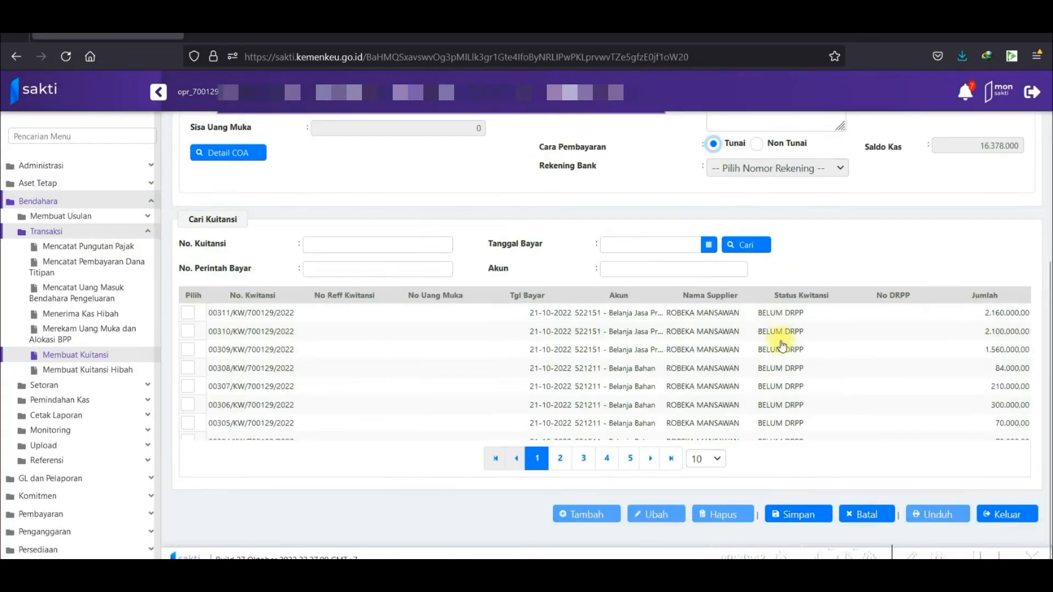
Save and confirm receipt 00312/KW/700129/2022 for 770.000, then expand the Pembayaran menu.
{"action": "left_click", "coordinate": [797, 517]}
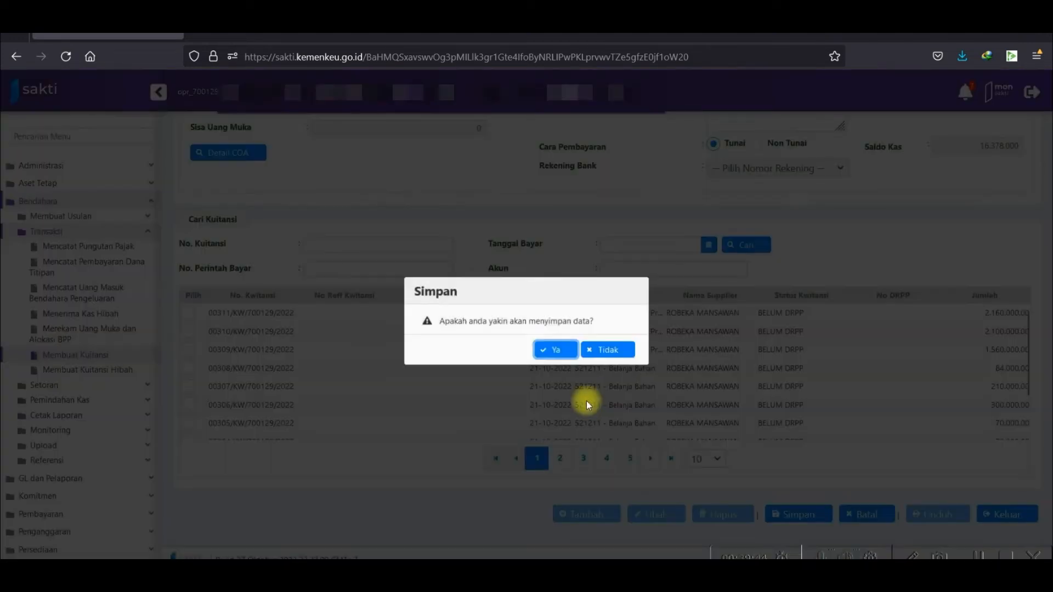
{"action": "left_click", "coordinate": [557, 349]}
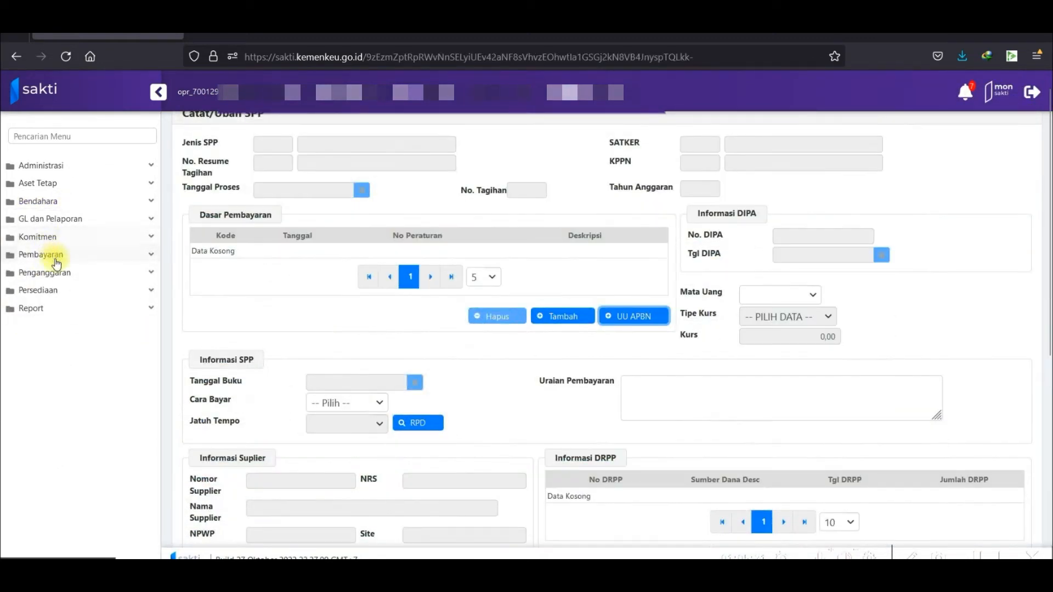
{"action": "left_click", "coordinate": [55, 259]}
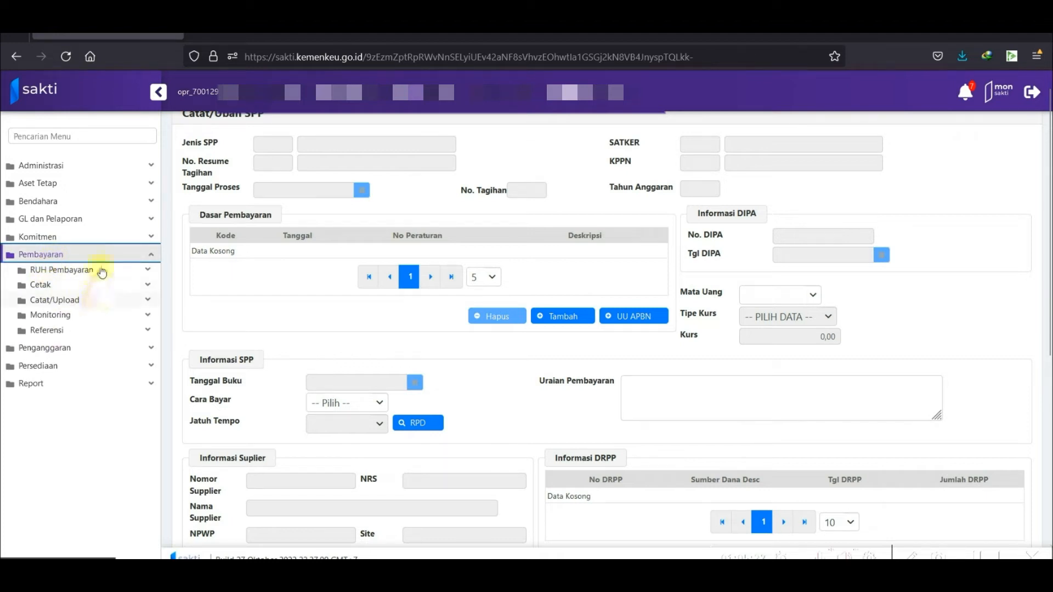
On the Catat/Ubah SPP page, set Jenis SPP to 300 UP dan TUP, 310 UP dan GUP, 312 GUP.
{"action": "left_click", "coordinate": [97, 277]}
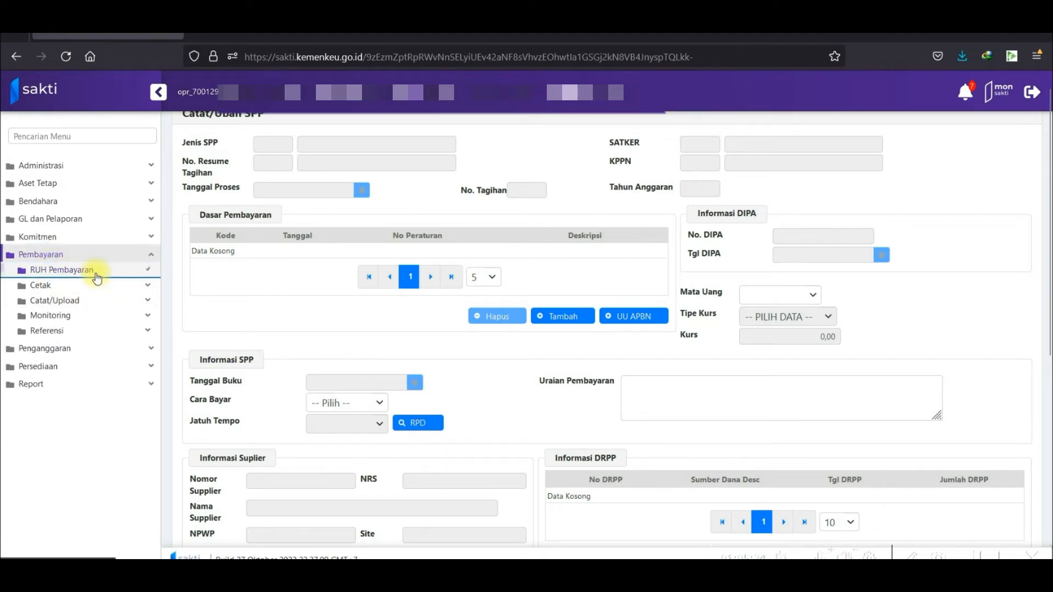
{"action": "left_click", "coordinate": [108, 290]}
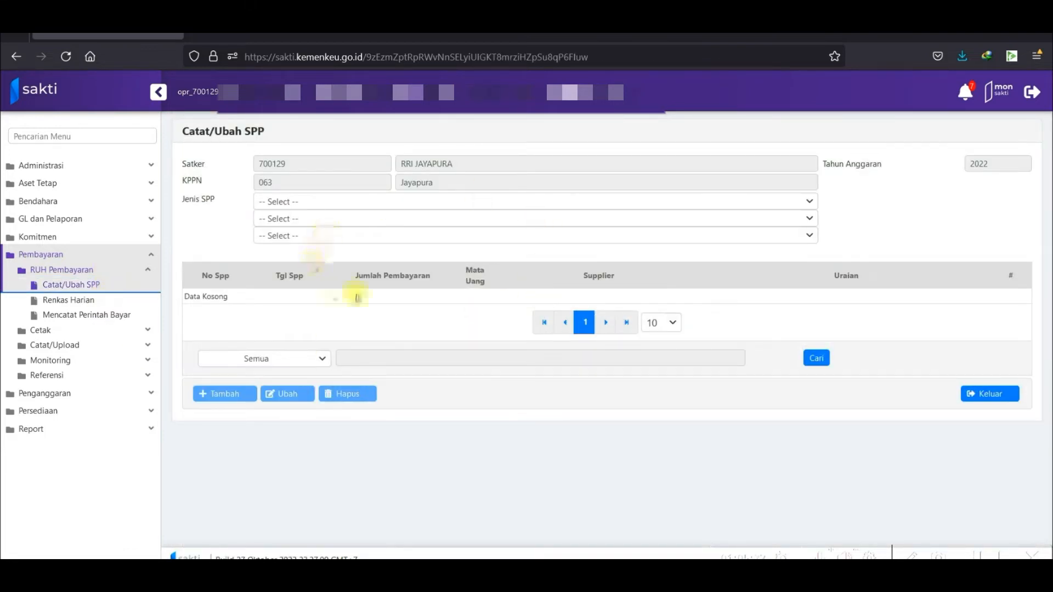
{"action": "left_click", "coordinate": [358, 204]}
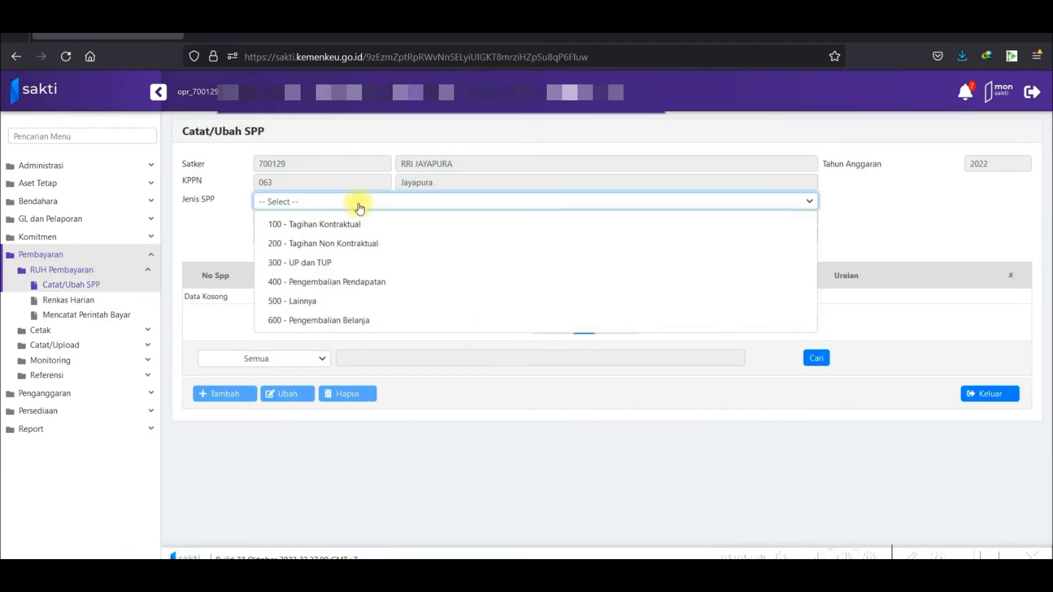
{"action": "left_click", "coordinate": [433, 262]}
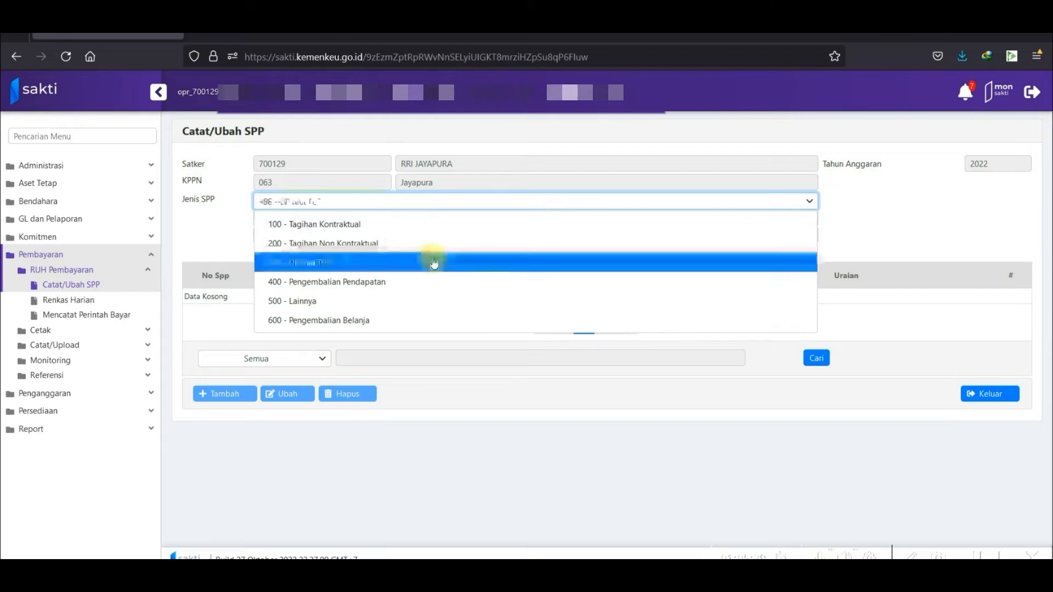
{"action": "left_click", "coordinate": [325, 221]}
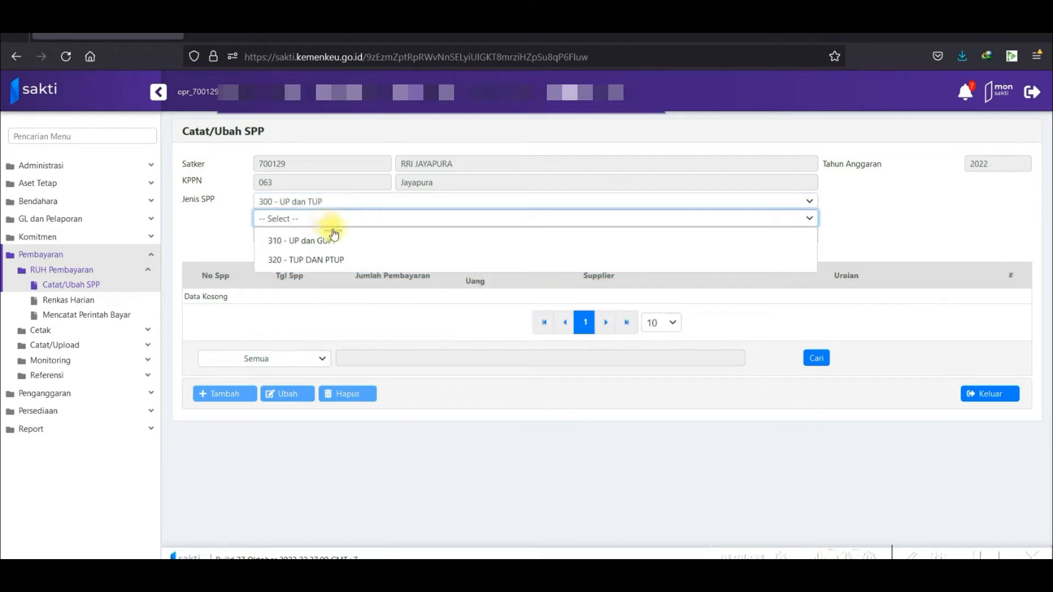
{"action": "left_click", "coordinate": [339, 244]}
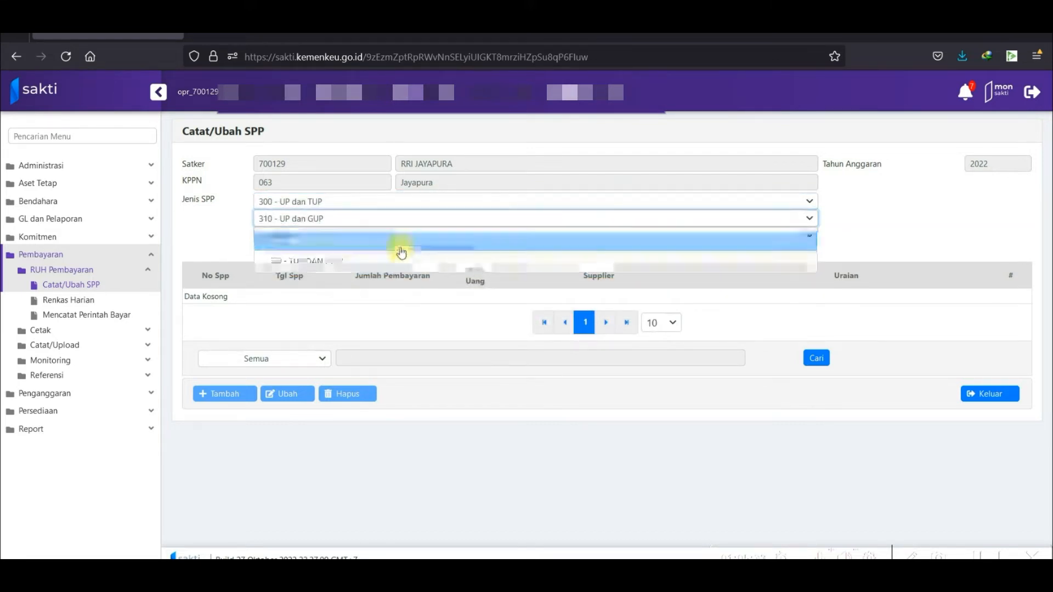
{"action": "left_click", "coordinate": [394, 238]}
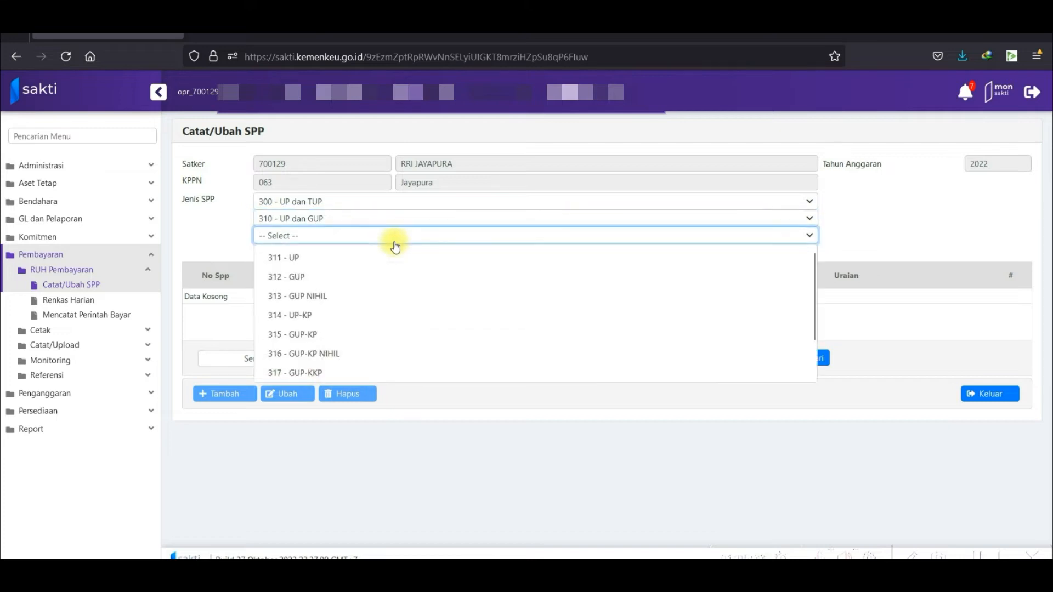
{"action": "left_click", "coordinate": [365, 282]}
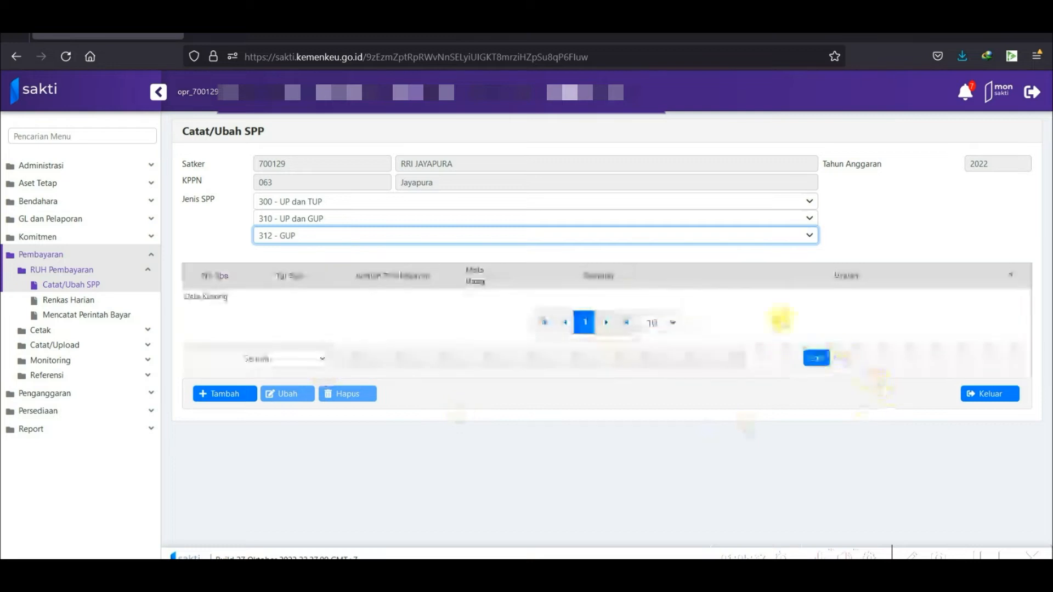
Add a new SPP with KPPN 063, register 00000001, Cara Penarikan 0 and Sumber Dana A.
{"action": "left_click", "coordinate": [217, 394]}
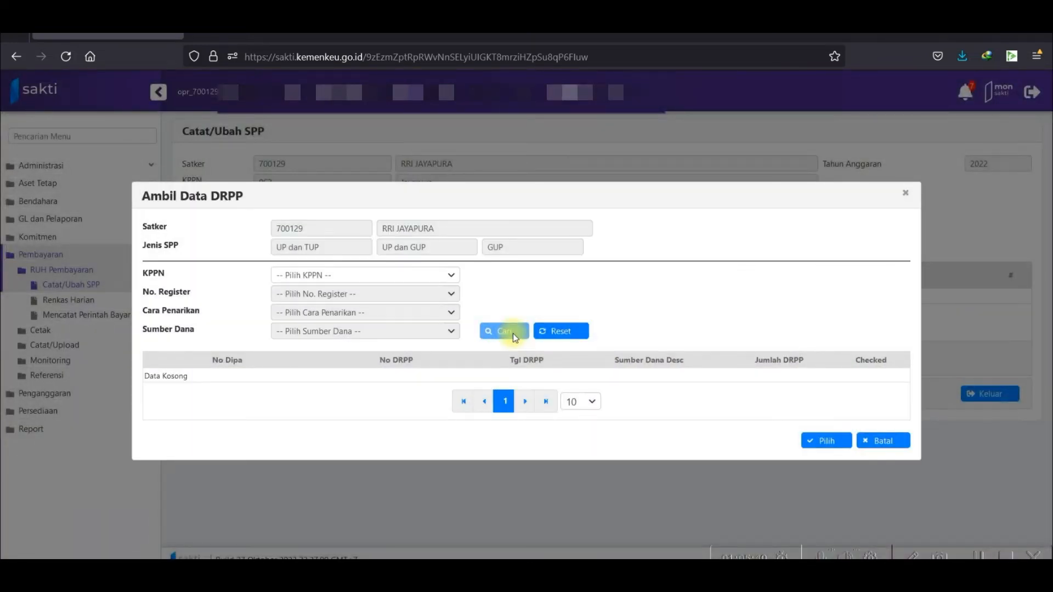
{"action": "left_click", "coordinate": [392, 275]}
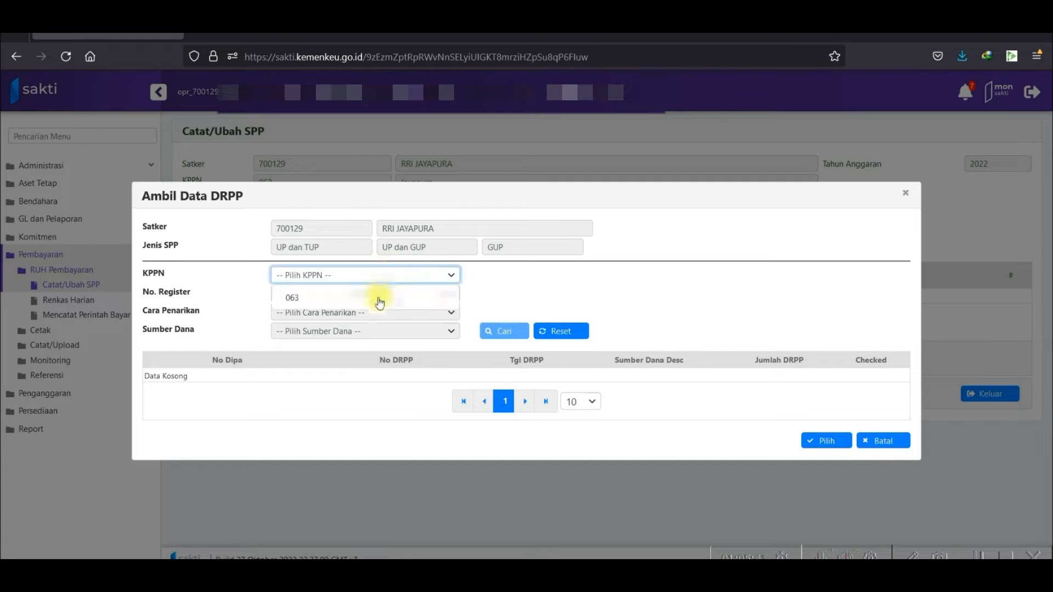
{"action": "left_click", "coordinate": [377, 296]}
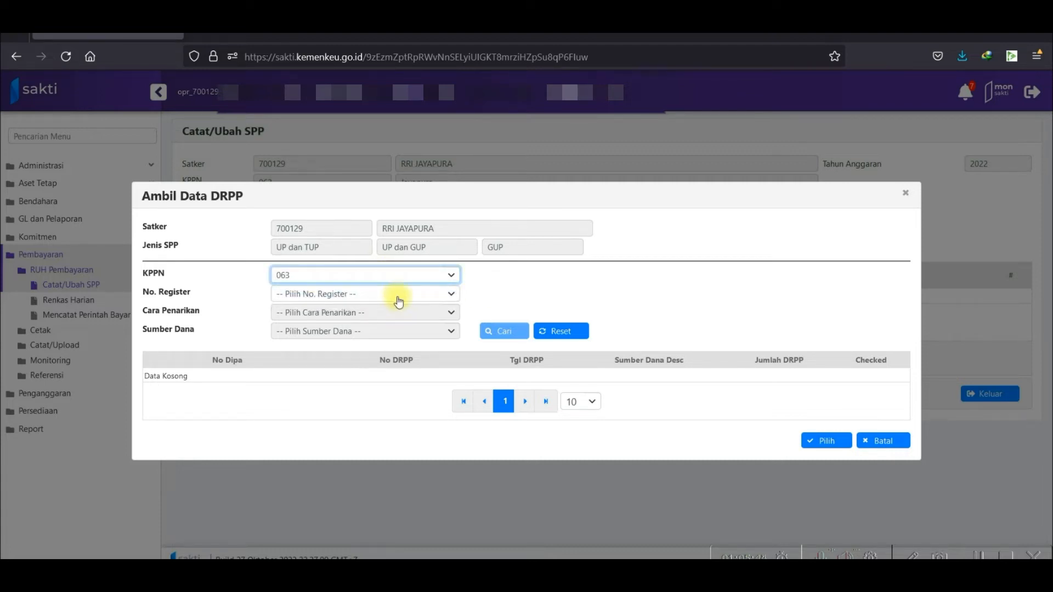
{"action": "left_click", "coordinate": [399, 296]}
{"action": "left_click", "coordinate": [382, 317]}
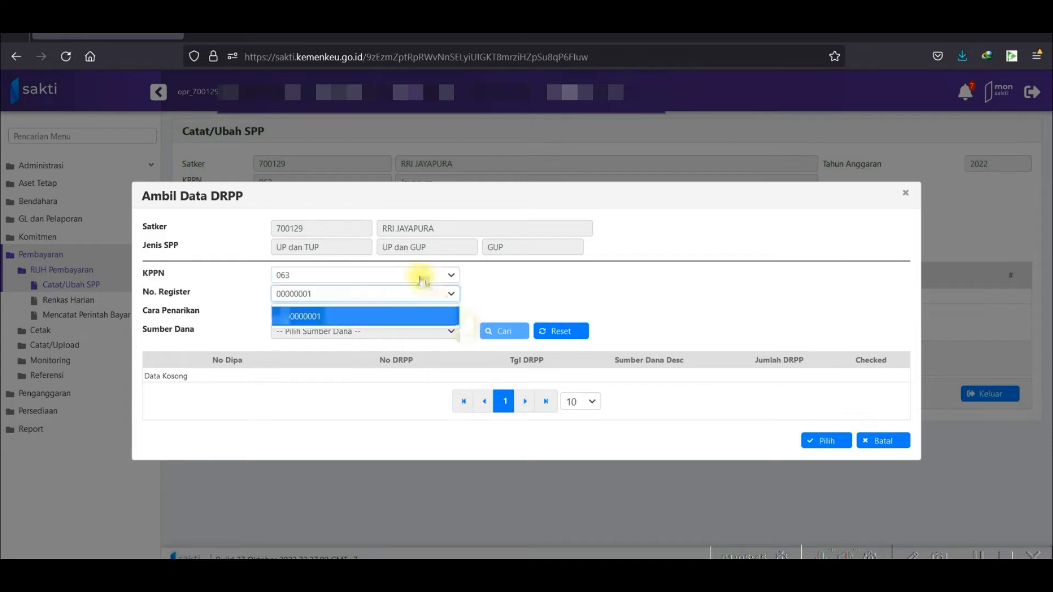
{"action": "left_click", "coordinate": [383, 320]}
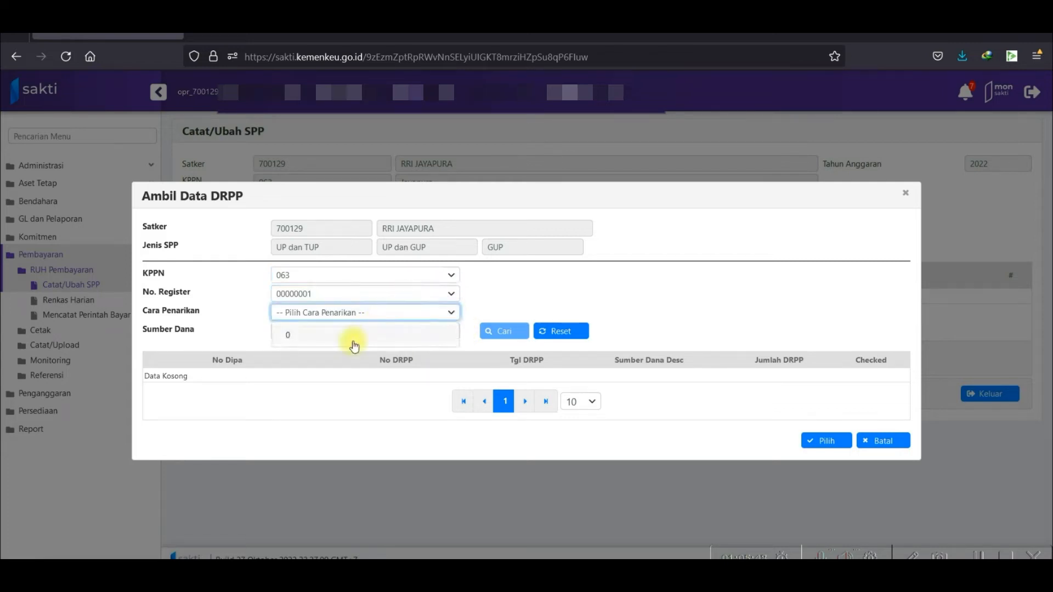
{"action": "left_click", "coordinate": [395, 343]}
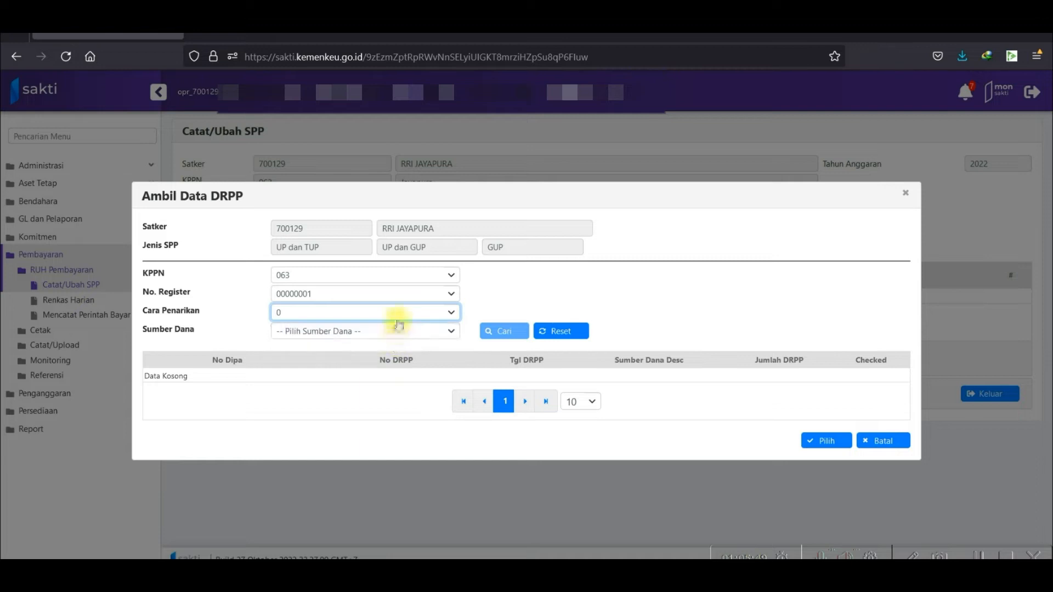
{"action": "left_click", "coordinate": [395, 317]}
{"action": "left_click", "coordinate": [393, 334]}
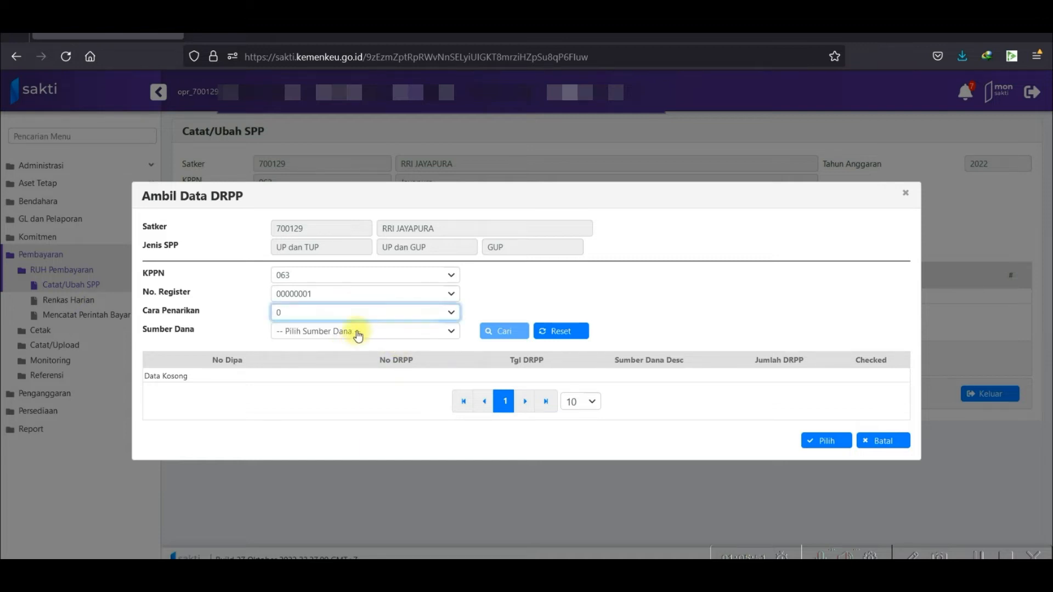
{"action": "left_click", "coordinate": [357, 331]}
{"action": "left_click", "coordinate": [347, 355]}
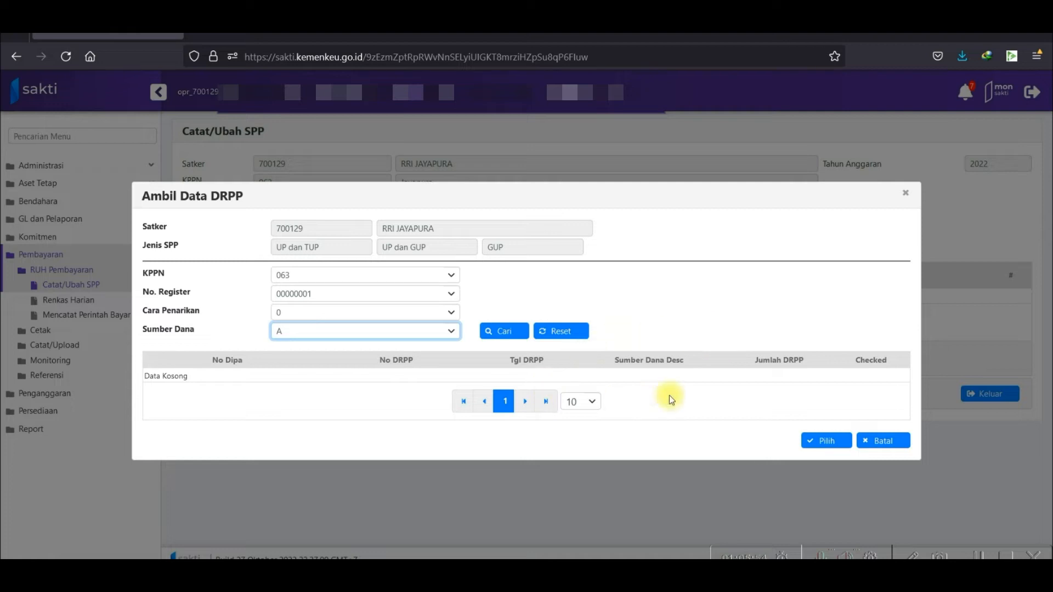
Search the DRPPs and include 00062, 00063 and 00064 in the SPP.
{"action": "left_click", "coordinate": [501, 331]}
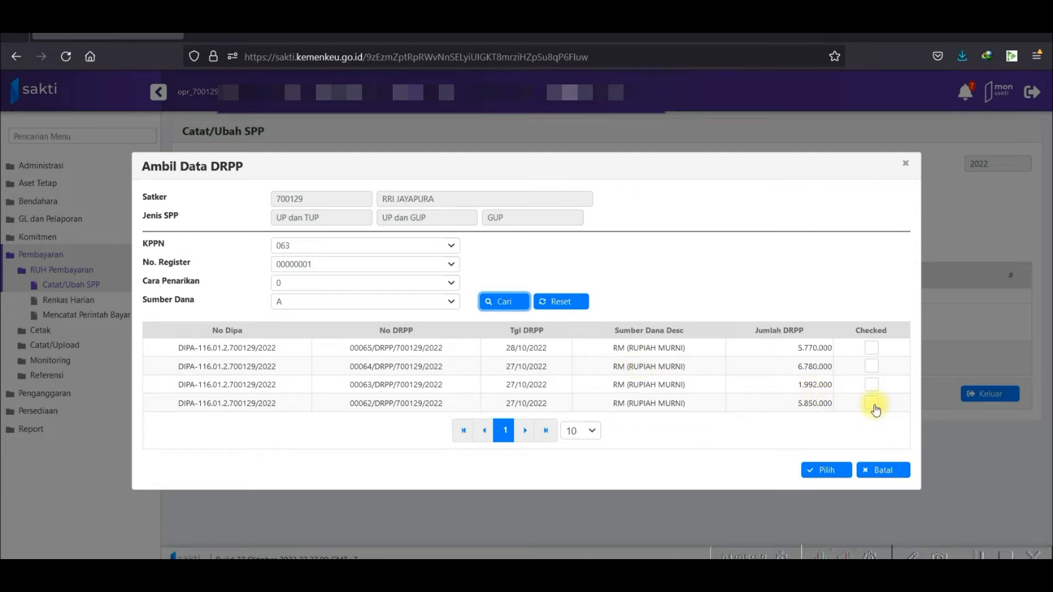
{"action": "left_click", "coordinate": [875, 405]}
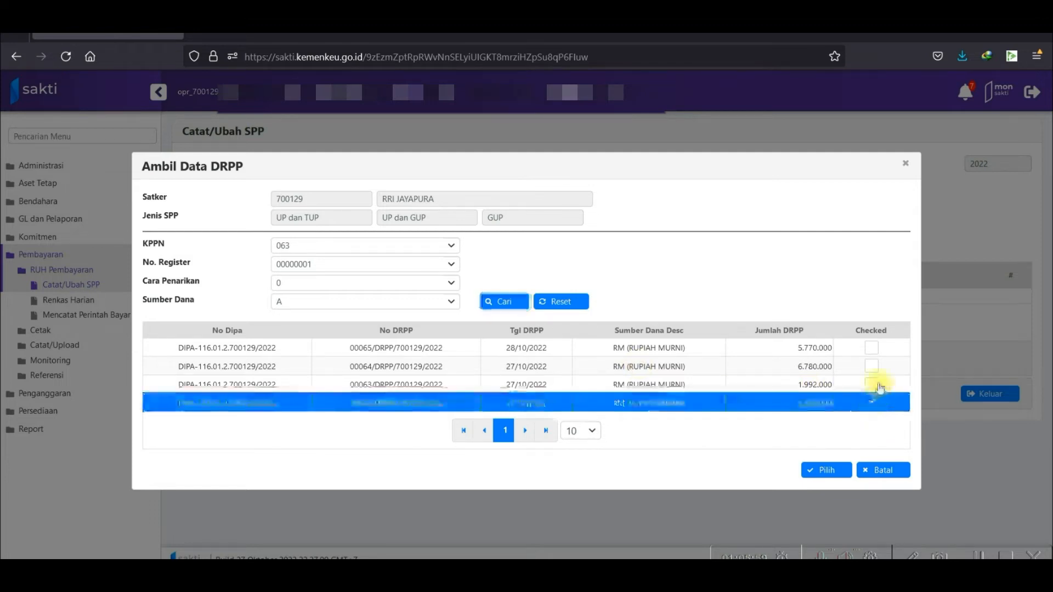
{"action": "left_click", "coordinate": [873, 385]}
{"action": "left_click", "coordinate": [874, 366]}
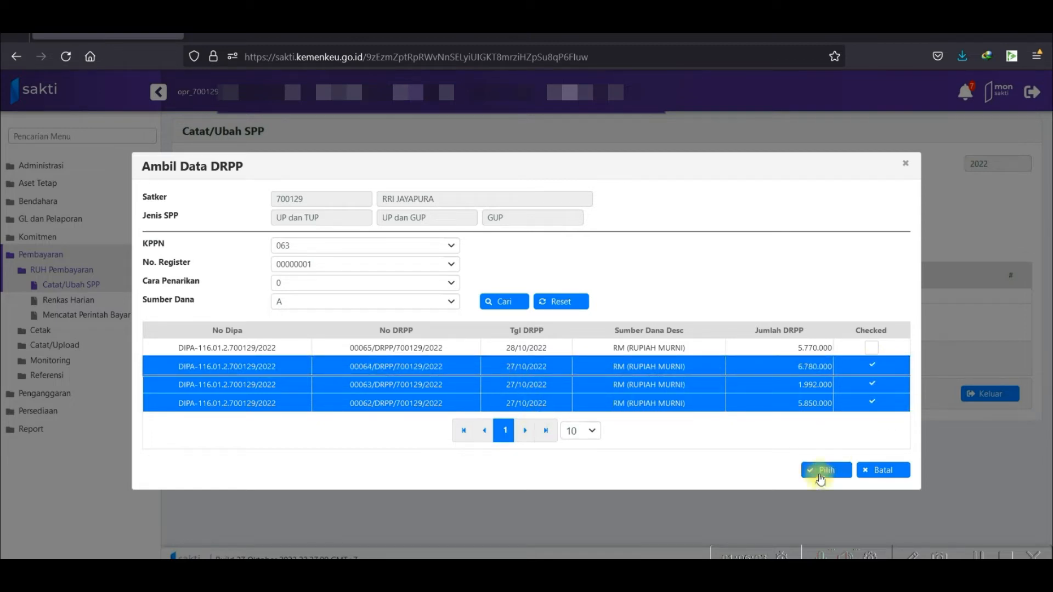
{"action": "left_click", "coordinate": [822, 471]}
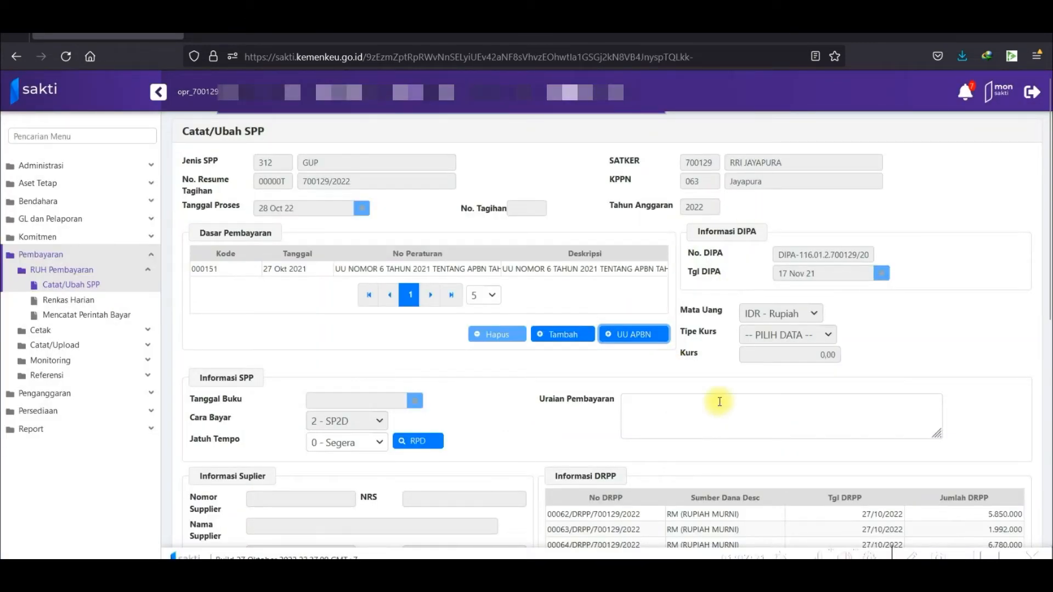
Pick RRI JAYAPURA in Cari Supplier to fill the SPP's supplier and Bank Mandiri account details.
{"action": "scroll", "coordinate": [751, 371], "scroll_direction": "down", "scroll_amount": 4}
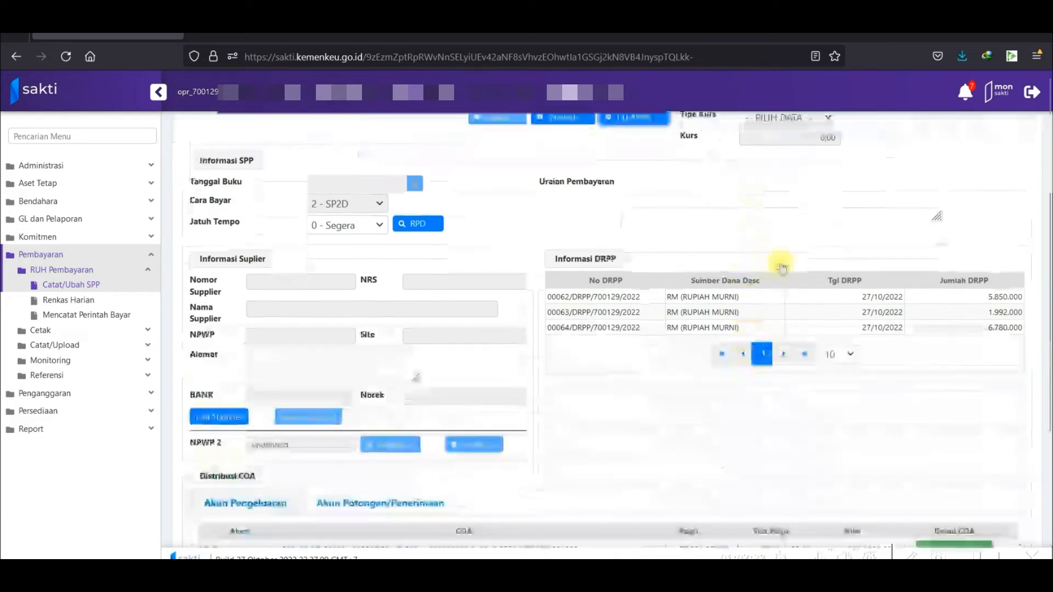
{"action": "scroll", "coordinate": [821, 221], "scroll_direction": "up", "scroll_amount": 2}
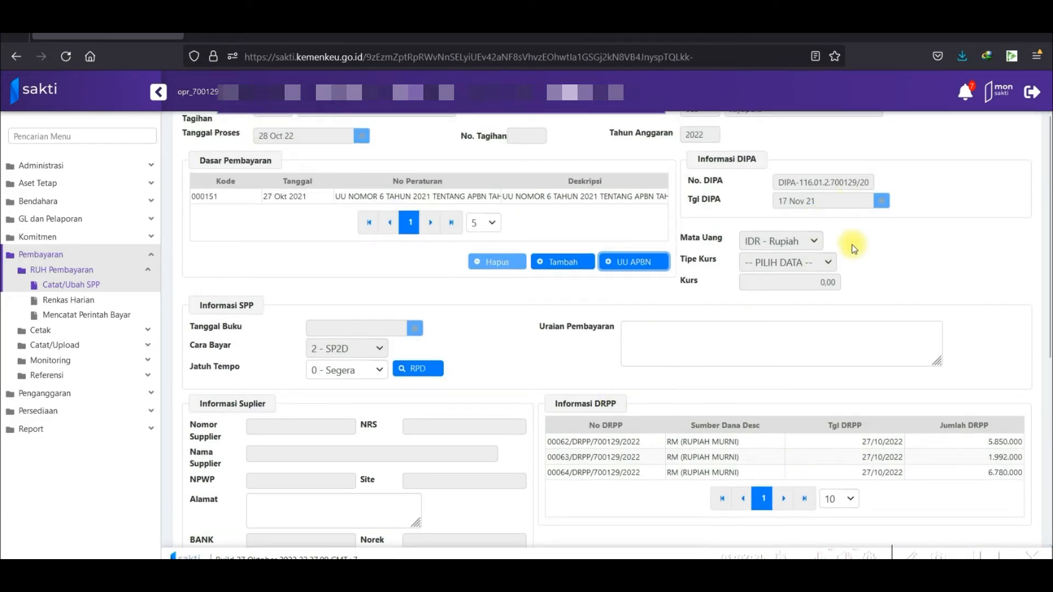
{"action": "scroll", "coordinate": [384, 406], "scroll_direction": "down", "scroll_amount": 6}
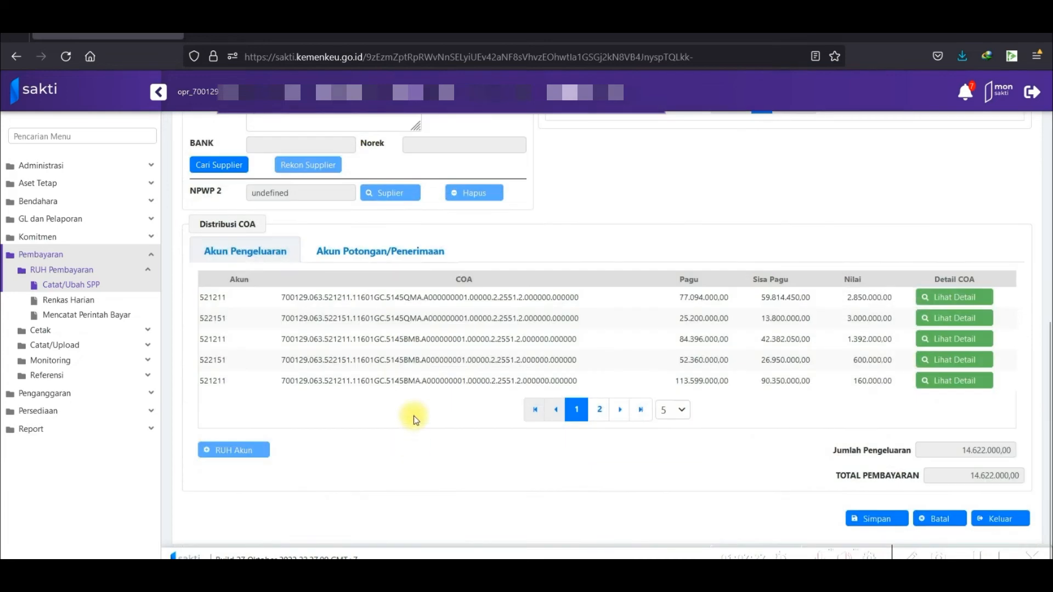
{"action": "scroll", "coordinate": [406, 395], "scroll_direction": "up", "scroll_amount": 1}
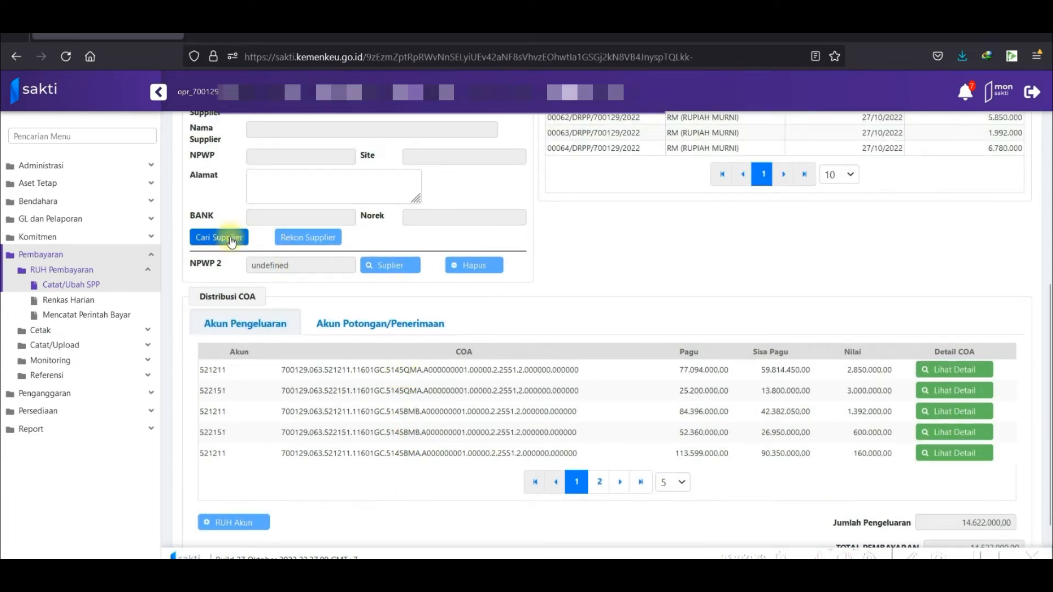
{"action": "scroll", "coordinate": [231, 241], "scroll_direction": "up", "scroll_amount": 1}
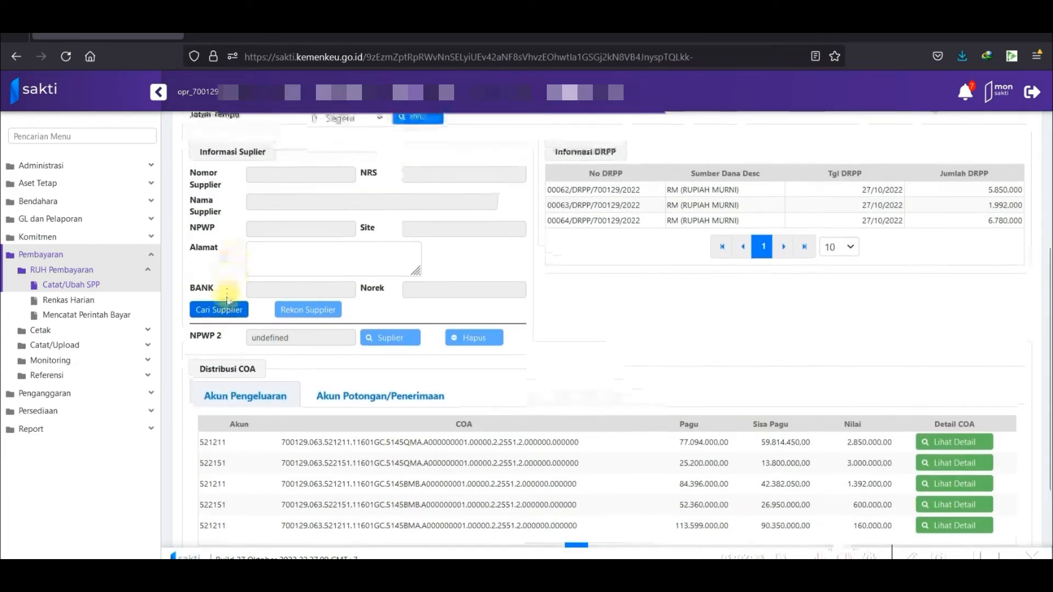
{"action": "left_click", "coordinate": [230, 313]}
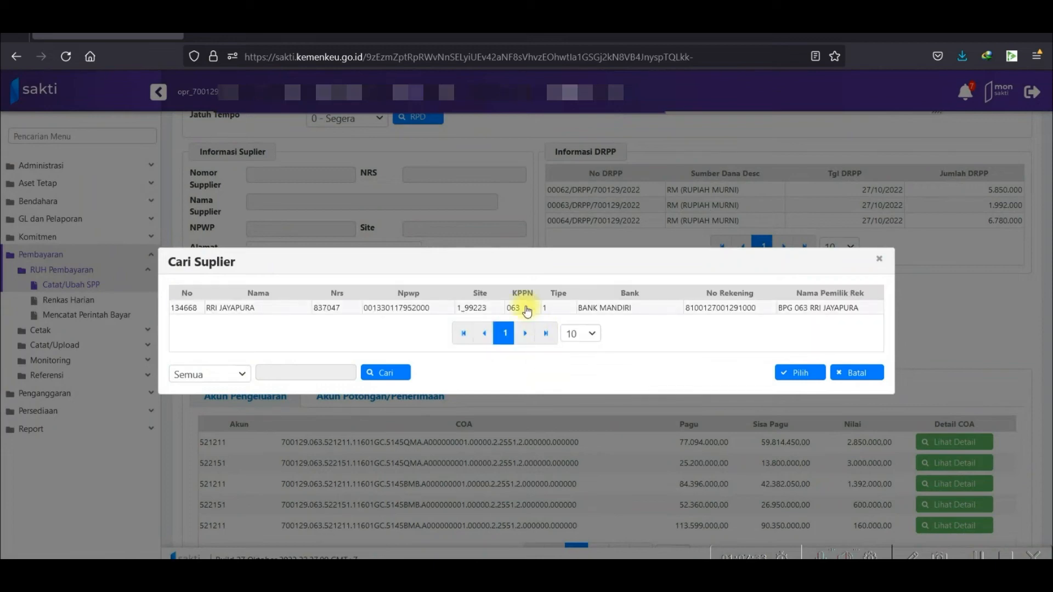
{"action": "left_click", "coordinate": [524, 308]}
{"action": "left_click", "coordinate": [796, 373]}
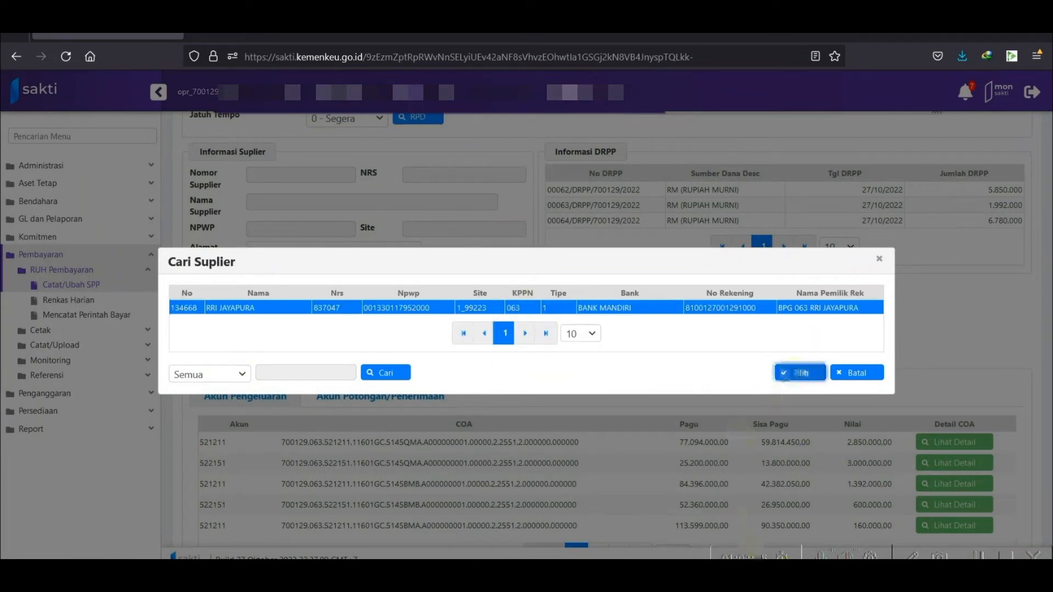
{"action": "scroll", "coordinate": [692, 379], "scroll_direction": "up", "scroll_amount": 3}
{"action": "scroll", "coordinate": [686, 384], "scroll_direction": "down", "scroll_amount": 6}
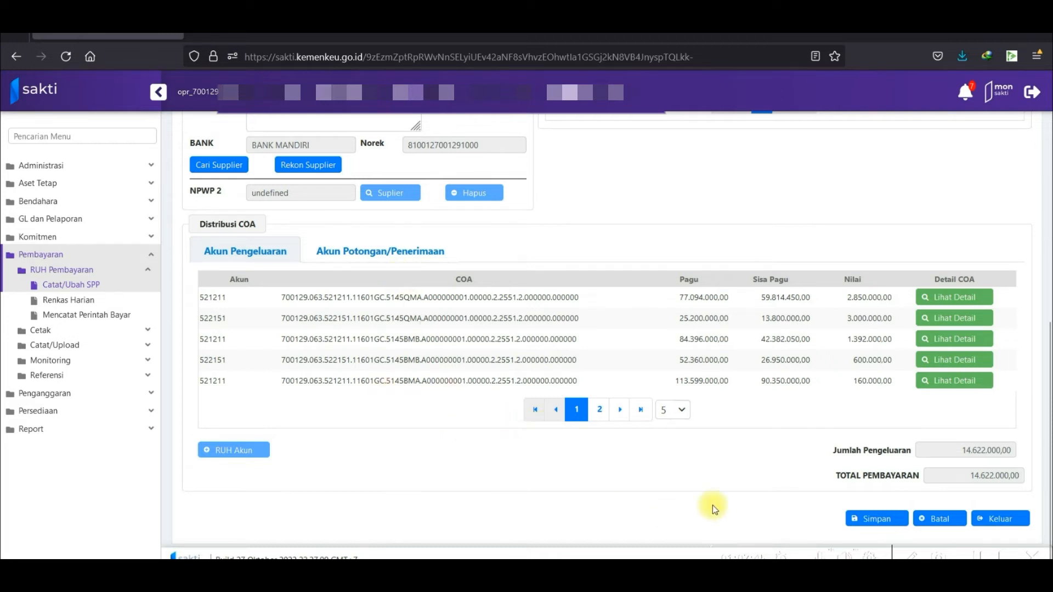
{"action": "scroll", "coordinate": [828, 384], "scroll_direction": "up", "scroll_amount": 8}
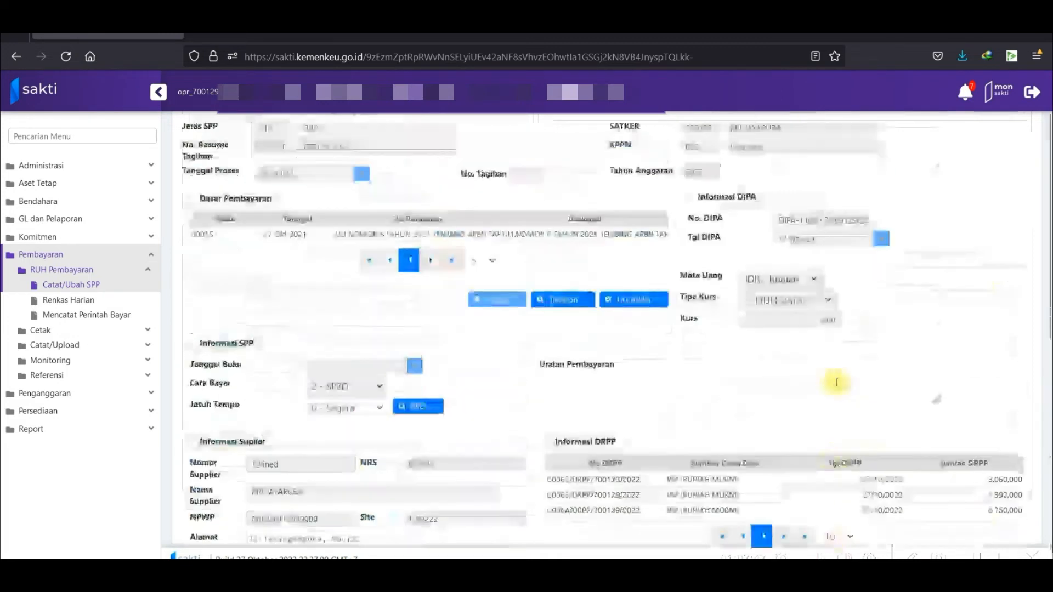
Paste 'Penggantian Uang Persediaan untuk Keperluan Belanja Barang Tahun 2022' into Uraian Pembayaran, fixing the space before Tahun.
{"action": "left_click", "coordinate": [725, 391]}
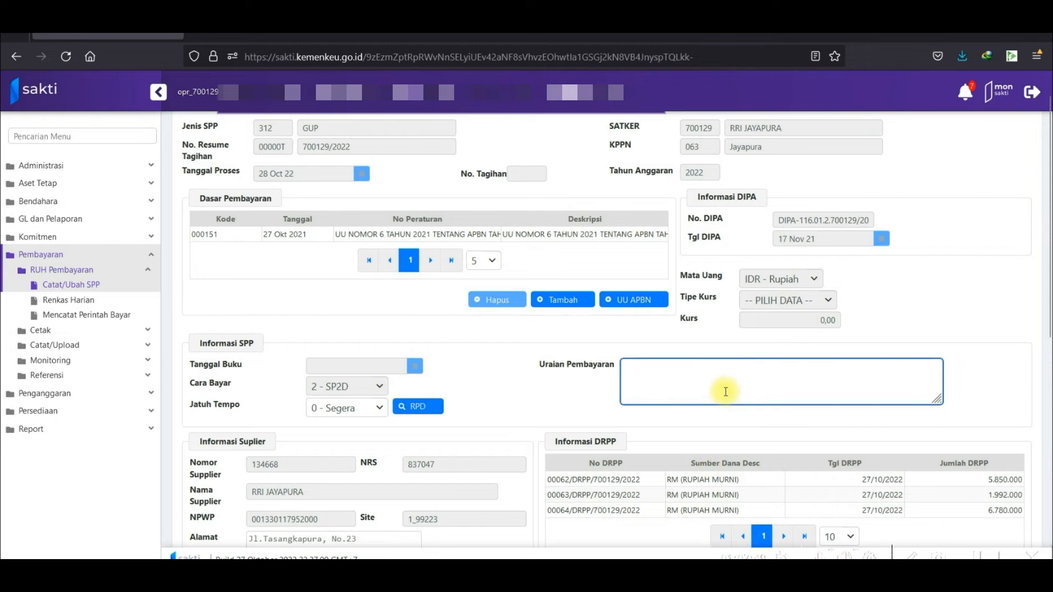
{"action": "type", "text": "Pen"}
{"action": "key", "text": "BackSpace"}
{"action": "key", "text": "BackSpace"}
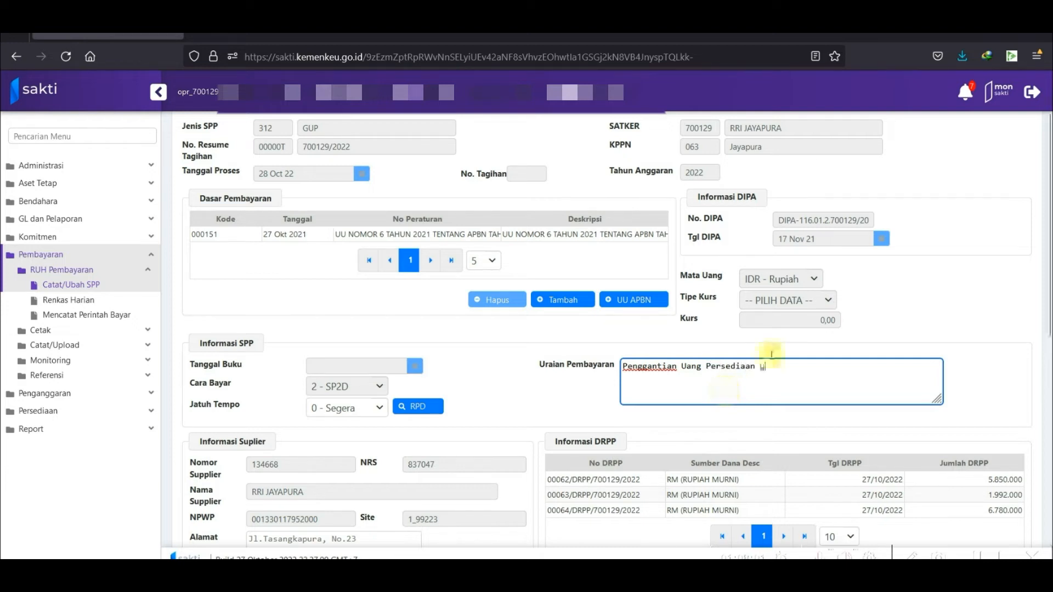
{"action": "left_click_drag", "start_coordinate": [760, 366], "coordinate": [581, 373]}
{"action": "key", "text": "ctrl+v"}
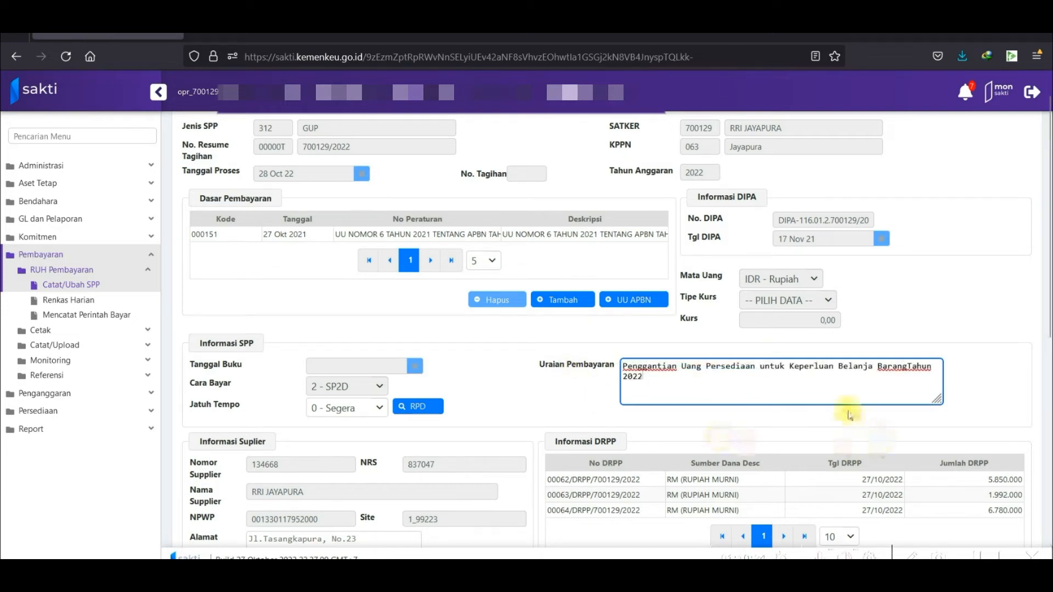
{"action": "left_click", "coordinate": [904, 366]}
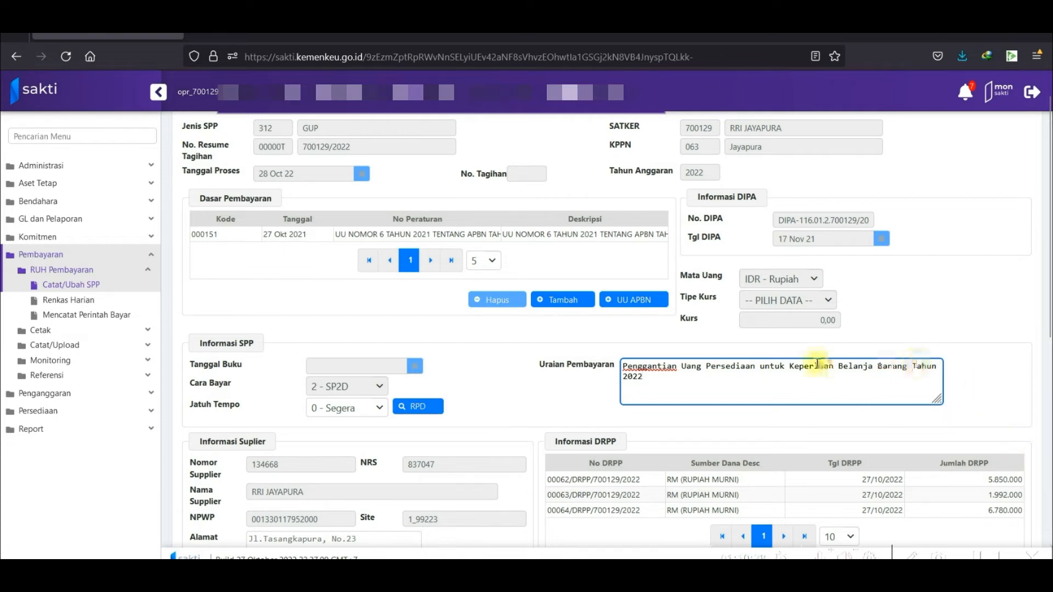
{"action": "scroll", "coordinate": [767, 328], "scroll_direction": "up", "scroll_amount": 1}
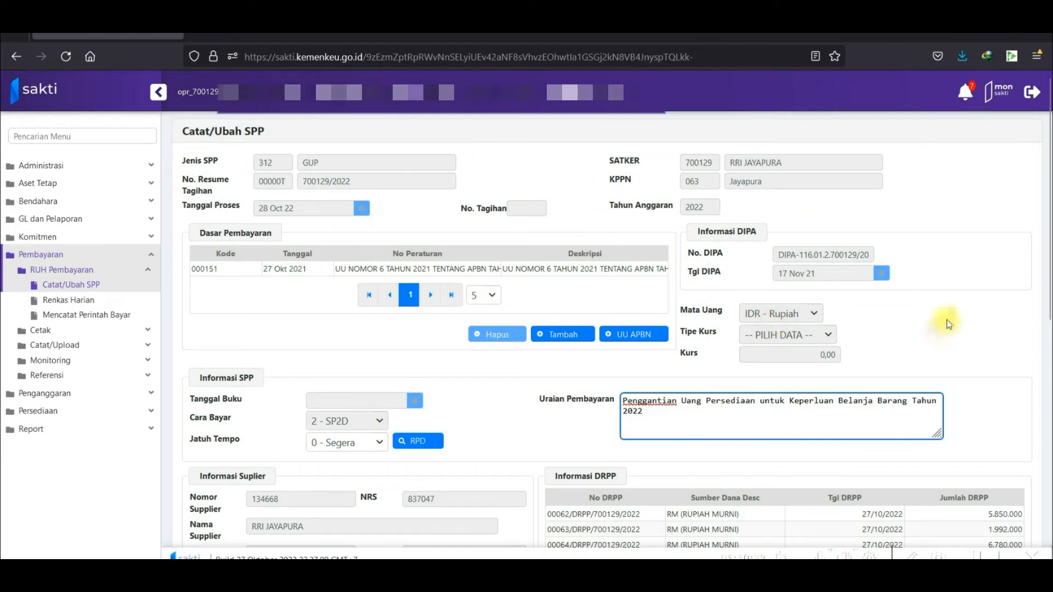
Save and confirm the 14.622.000 GUP SPP, recording it as SPP 00221T.
{"action": "scroll", "coordinate": [947, 321], "scroll_direction": "down", "scroll_amount": 2}
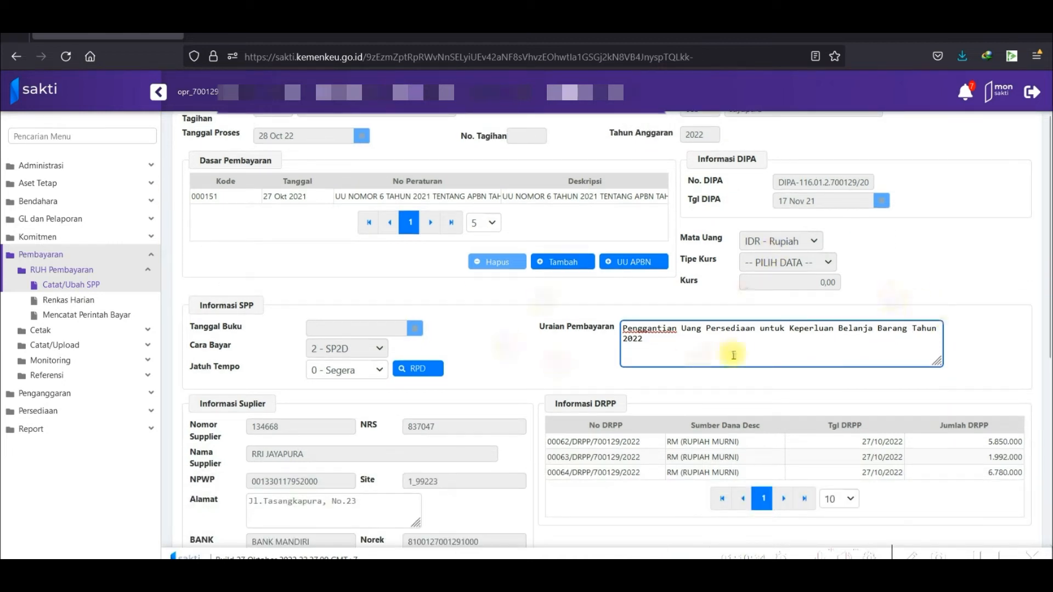
{"action": "scroll", "coordinate": [592, 370], "scroll_direction": "down", "scroll_amount": 2}
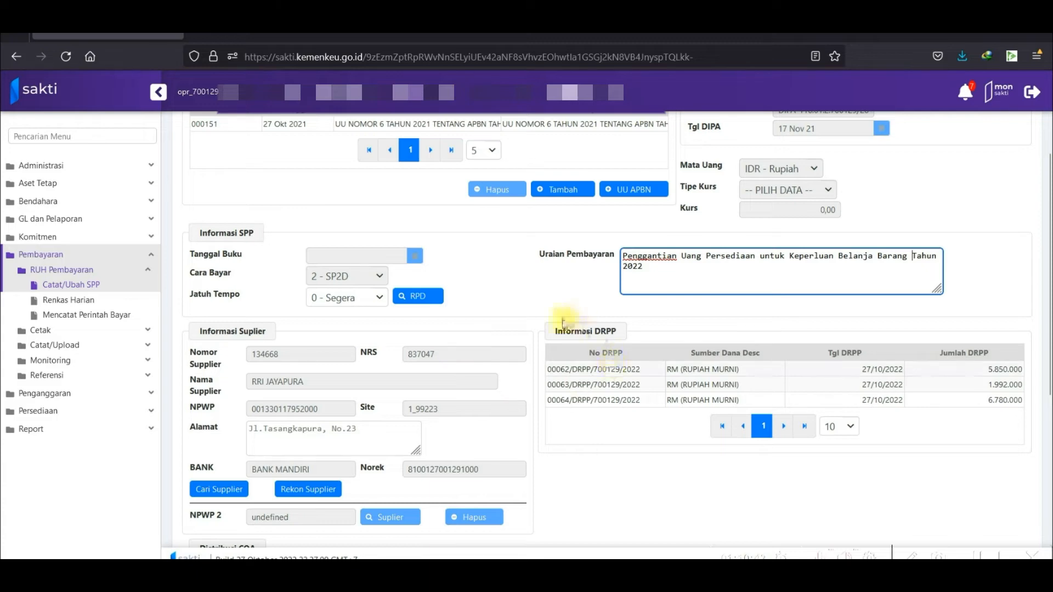
{"action": "scroll", "coordinate": [562, 323], "scroll_direction": "up", "scroll_amount": 4}
{"action": "scroll", "coordinate": [802, 316], "scroll_direction": "down", "scroll_amount": 10}
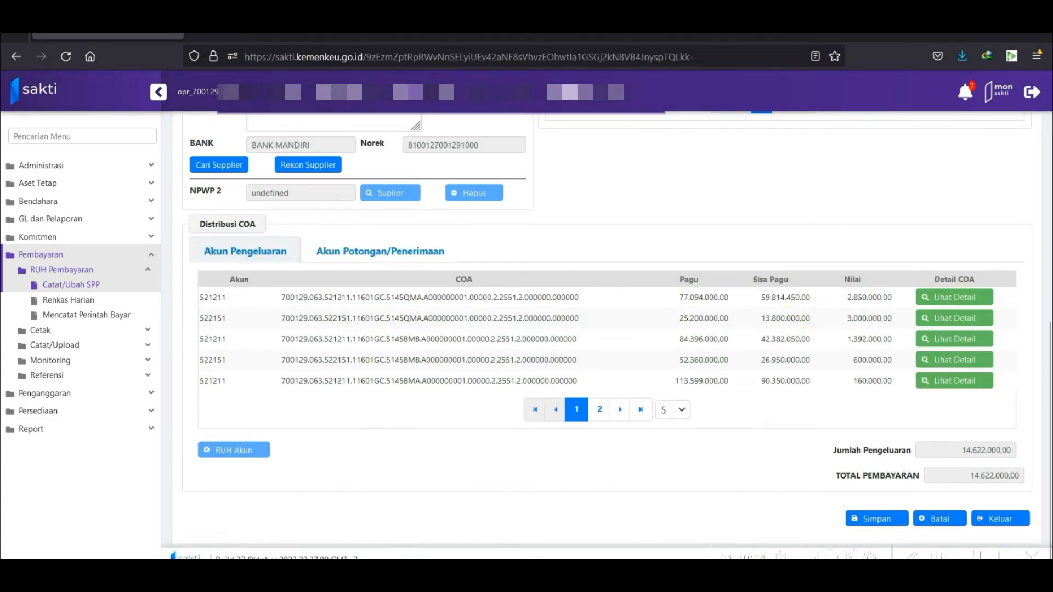
{"action": "left_click", "coordinate": [864, 519]}
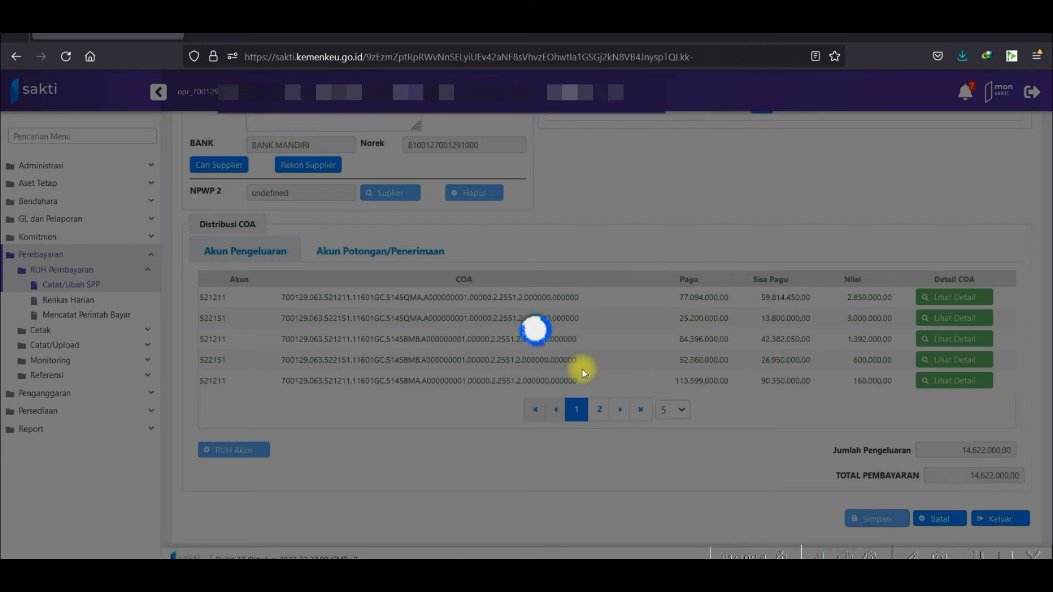
{"action": "left_click", "coordinate": [544, 357]}
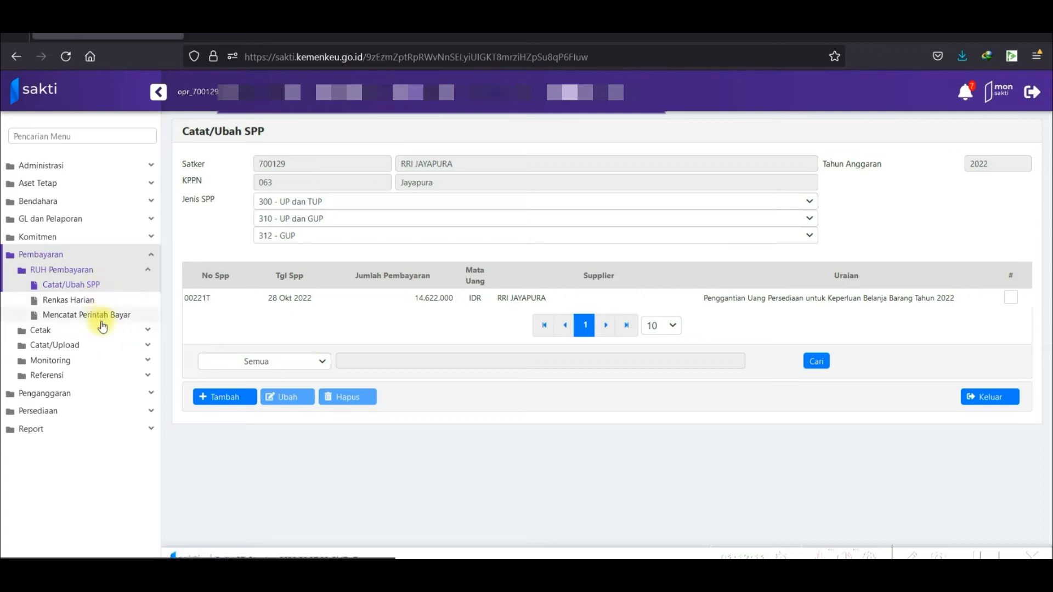
In Mencetak SPP, select 00221T, choose the PPK signatory, and download the PDF.
{"action": "left_click", "coordinate": [94, 333]}
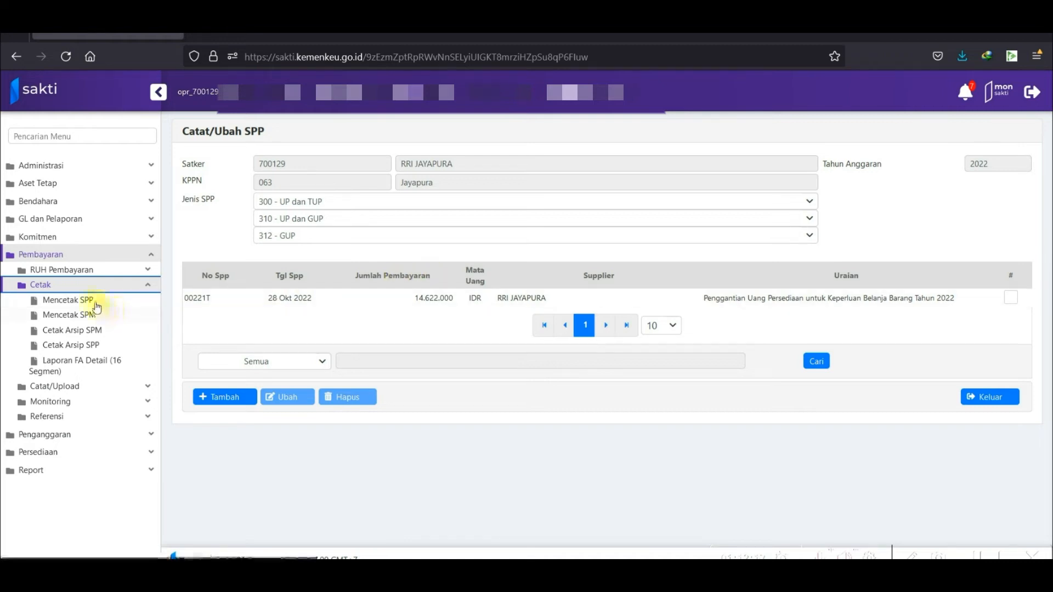
{"action": "left_click", "coordinate": [104, 301]}
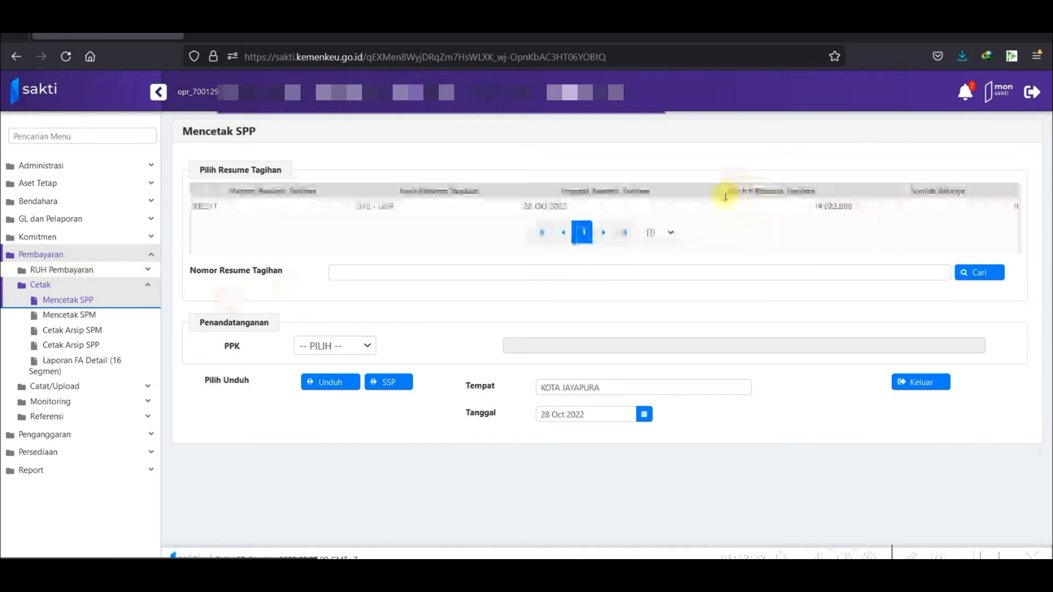
{"action": "left_click", "coordinate": [536, 207]}
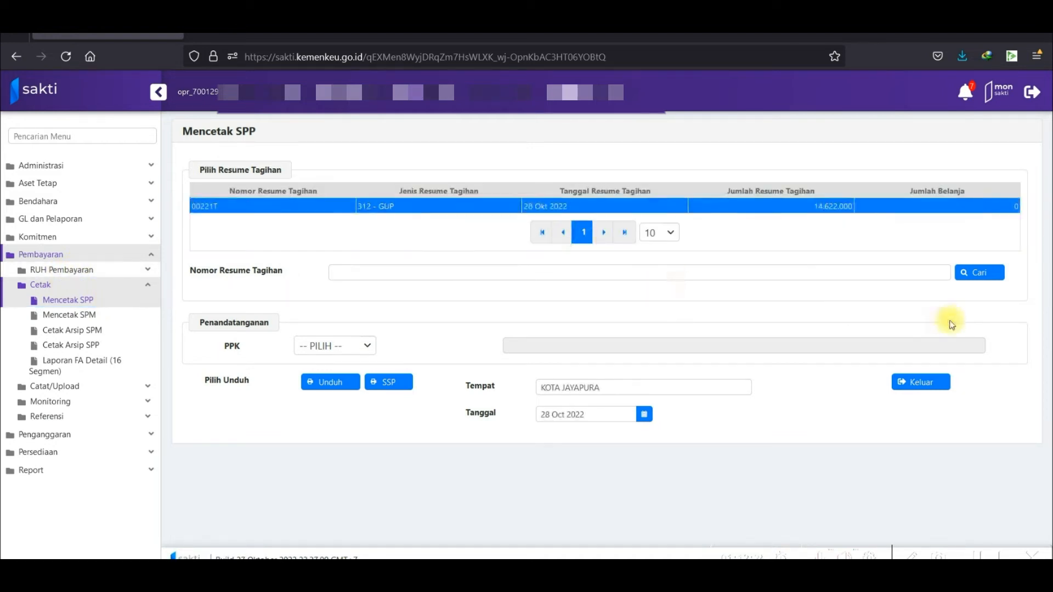
{"action": "left_click", "coordinate": [355, 348]}
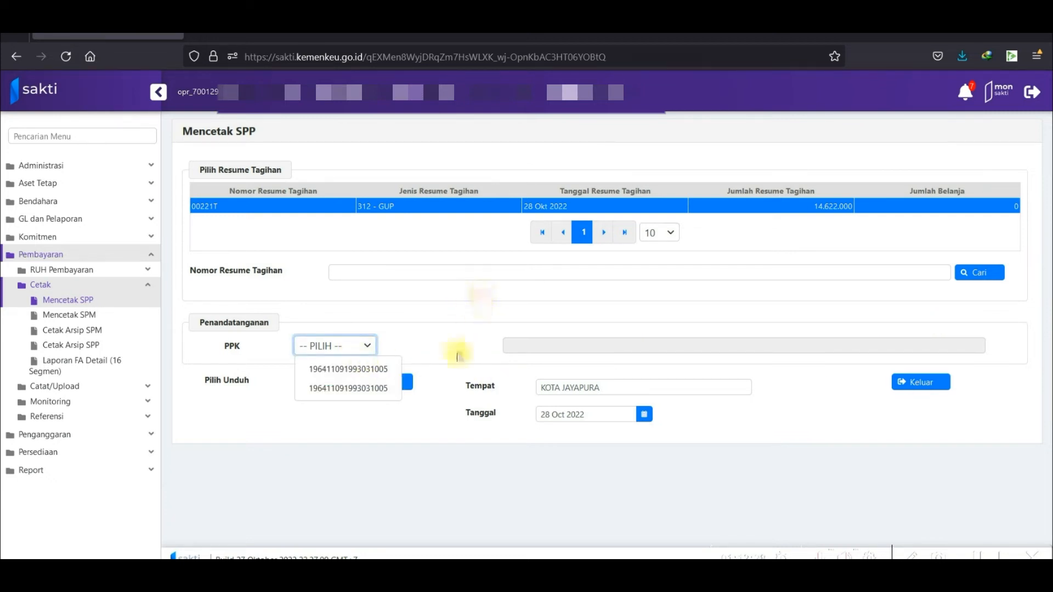
{"action": "left_click", "coordinate": [495, 442]}
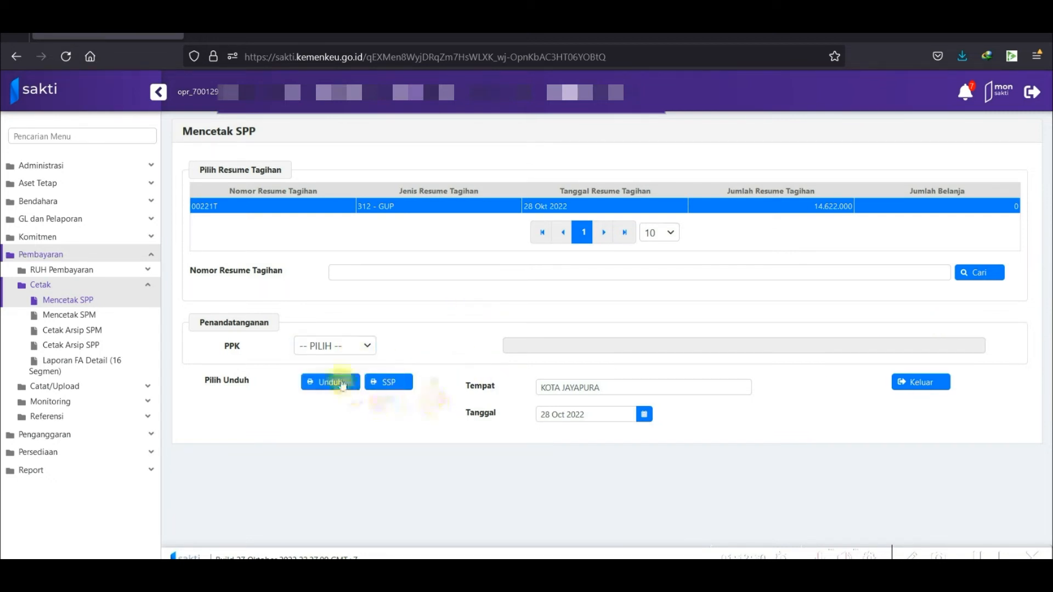
{"action": "left_click", "coordinate": [351, 346]}
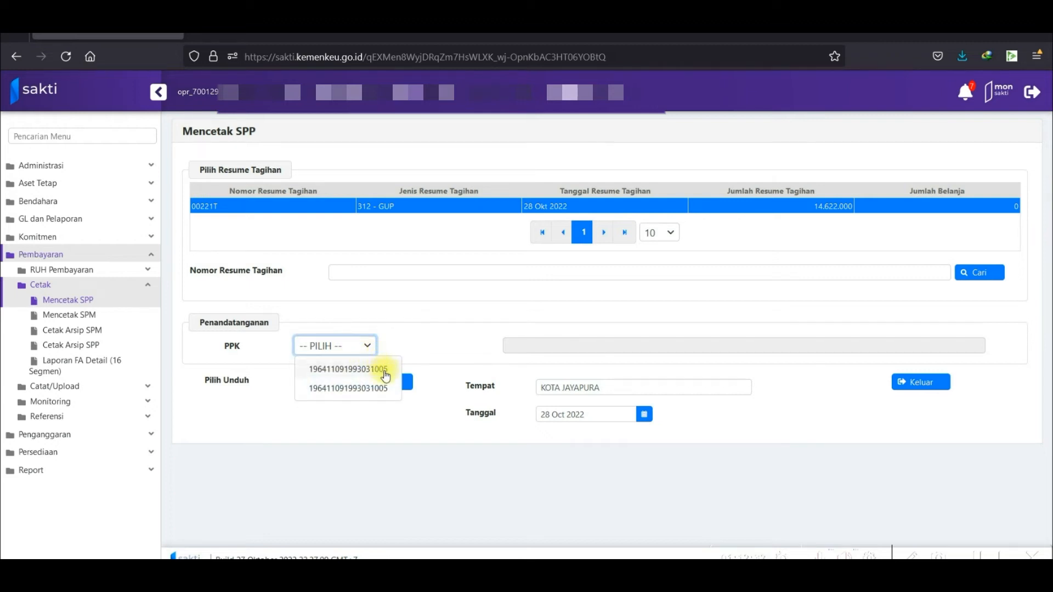
{"action": "left_click", "coordinate": [386, 370]}
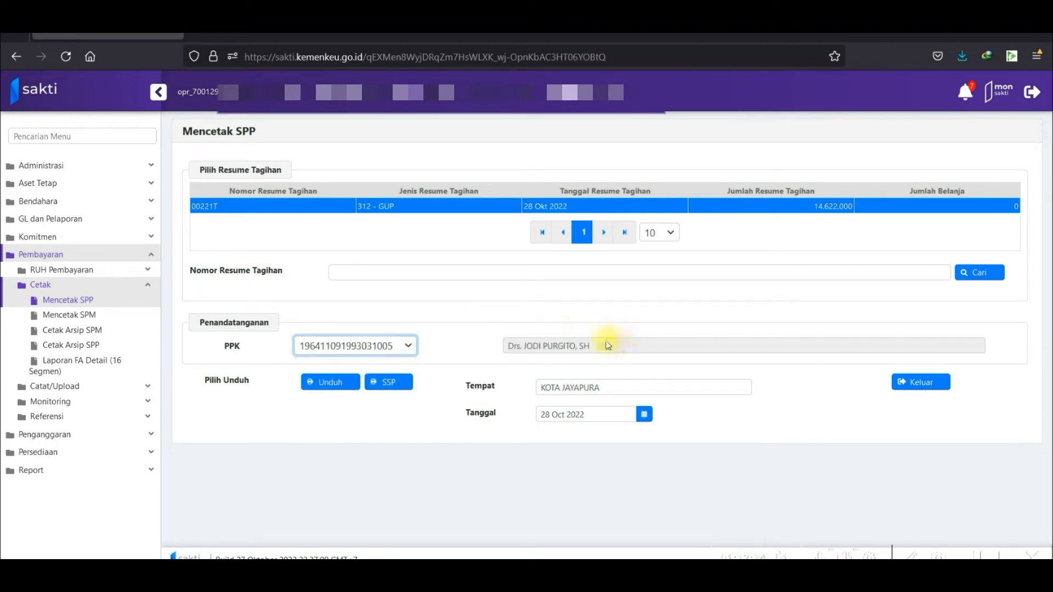
{"action": "left_click", "coordinate": [344, 388]}
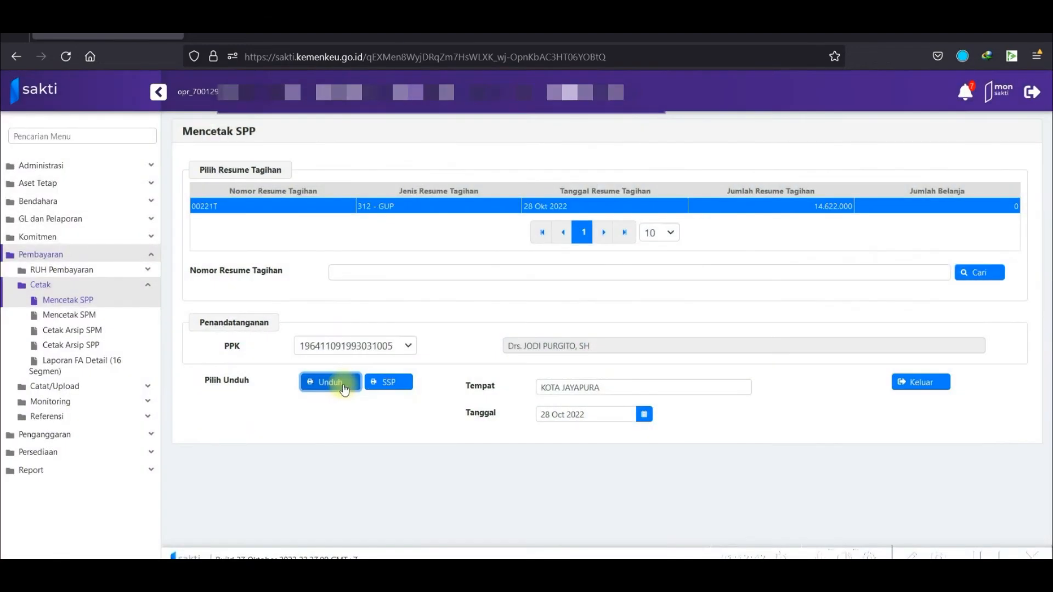
Review SPP_312_00221T.pdf's seven expense lines totalling 14.622.000, then return to the SAKTI tab.
{"action": "left_click", "coordinate": [968, 58]}
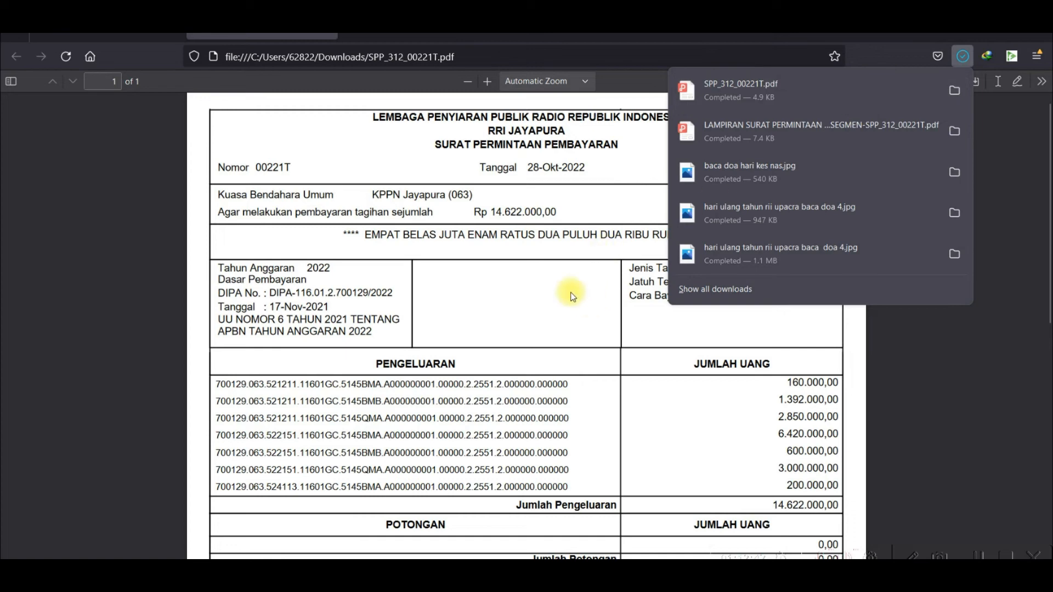
{"action": "left_click", "coordinate": [632, 302]}
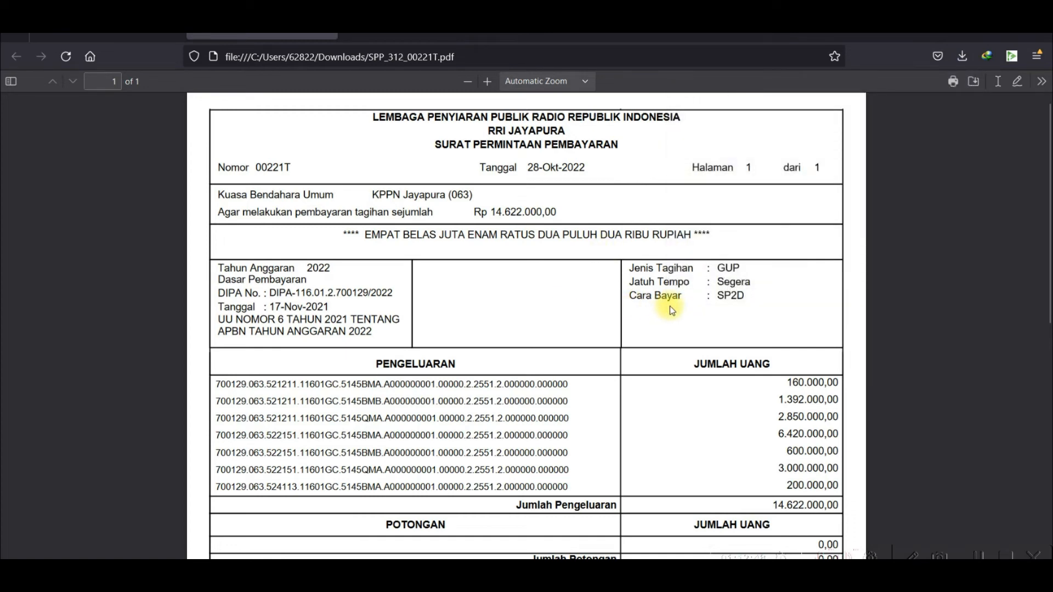
{"action": "scroll", "coordinate": [667, 296], "scroll_direction": "down", "scroll_amount": 2}
{"action": "scroll", "coordinate": [666, 290], "scroll_direction": "down", "scroll_amount": 5}
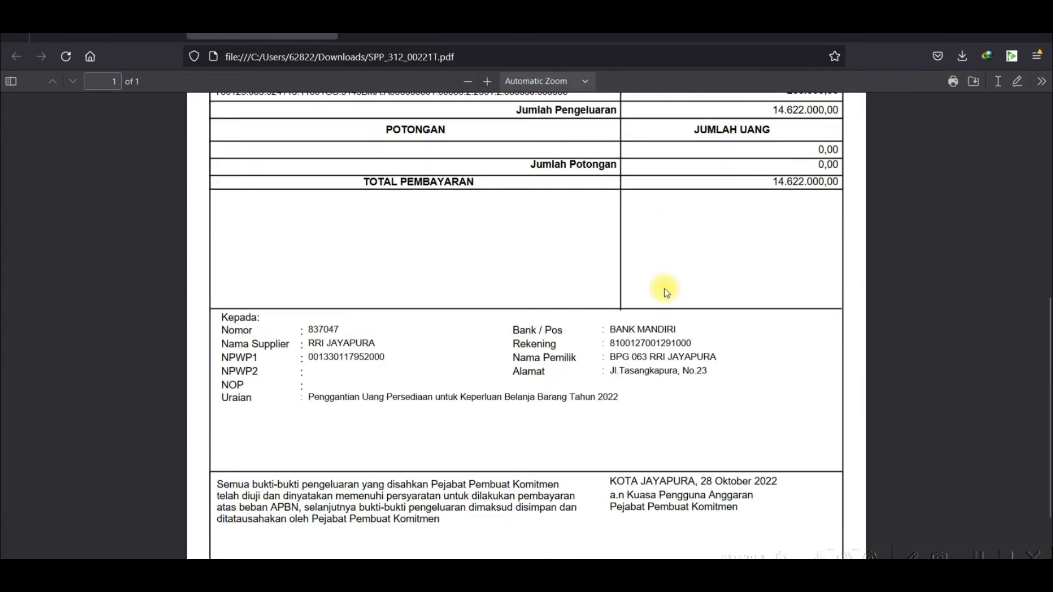
{"action": "scroll", "coordinate": [678, 295], "scroll_direction": "down", "scroll_amount": 3}
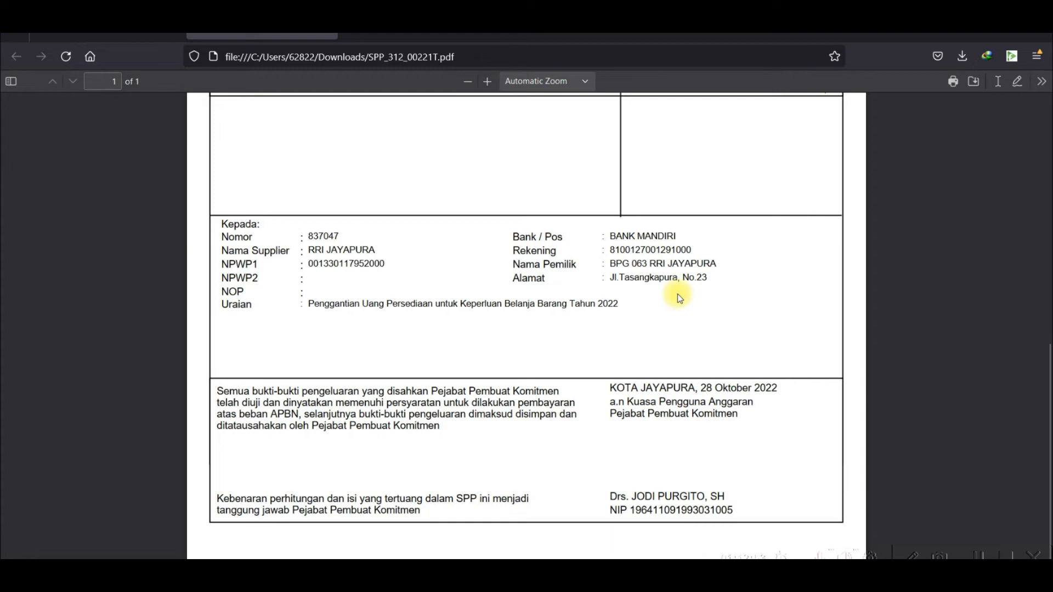
{"action": "scroll", "coordinate": [646, 318], "scroll_direction": "up", "scroll_amount": 2}
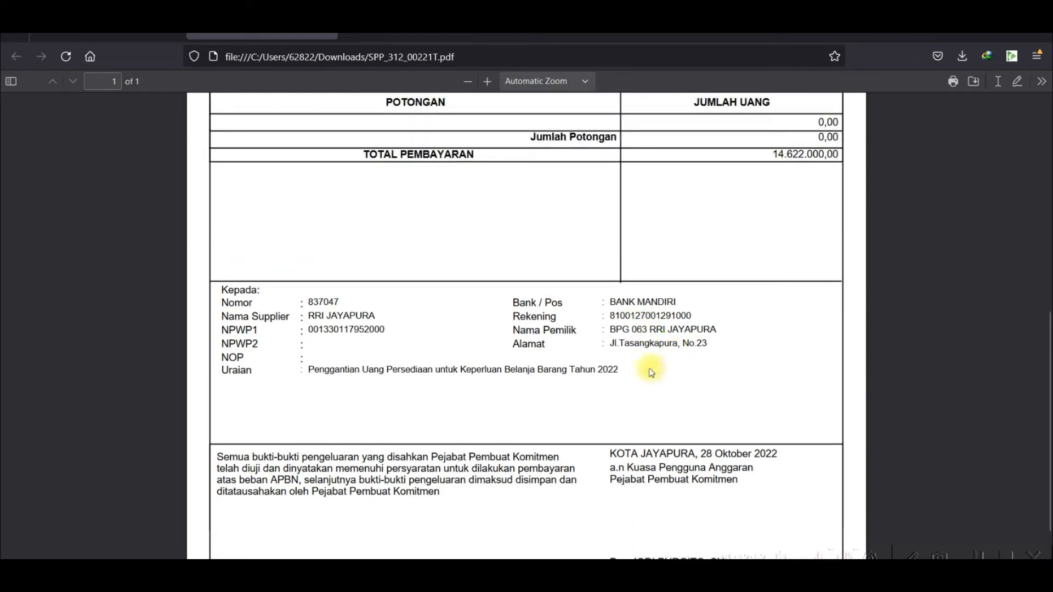
{"action": "scroll", "coordinate": [653, 377], "scroll_direction": "up", "scroll_amount": 8}
{"action": "scroll", "coordinate": [660, 380], "scroll_direction": "down", "scroll_amount": 2}
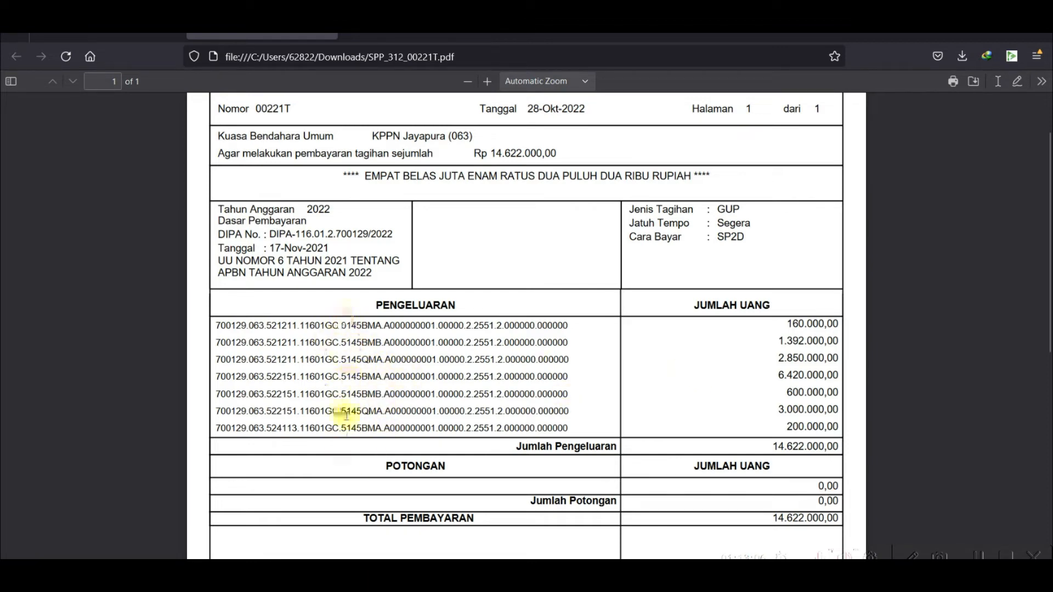
{"action": "scroll", "coordinate": [536, 379], "scroll_direction": "down", "scroll_amount": 8}
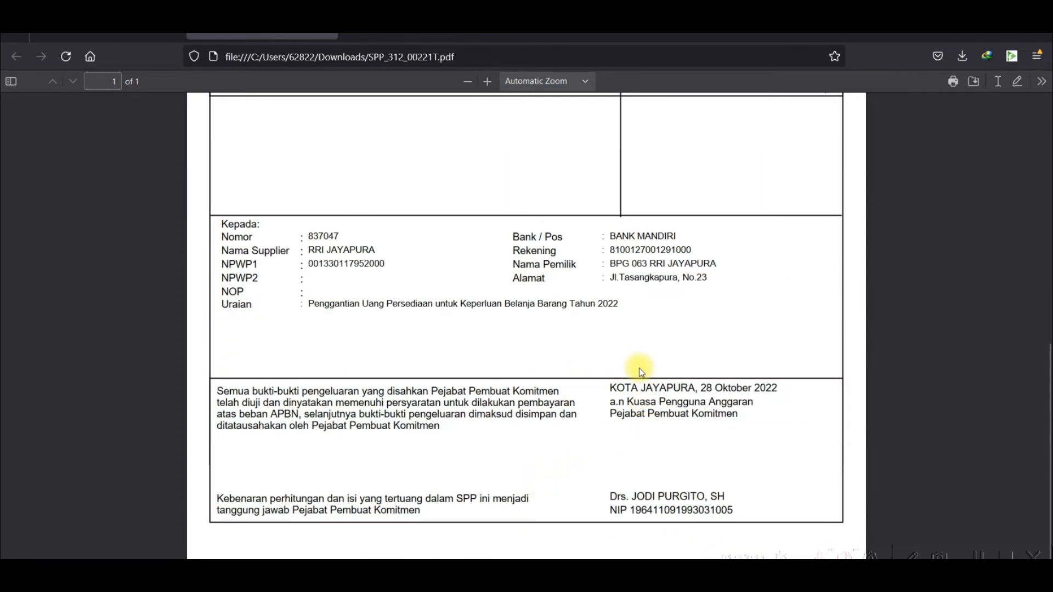
{"action": "scroll", "coordinate": [639, 367], "scroll_direction": "up", "scroll_amount": 10}
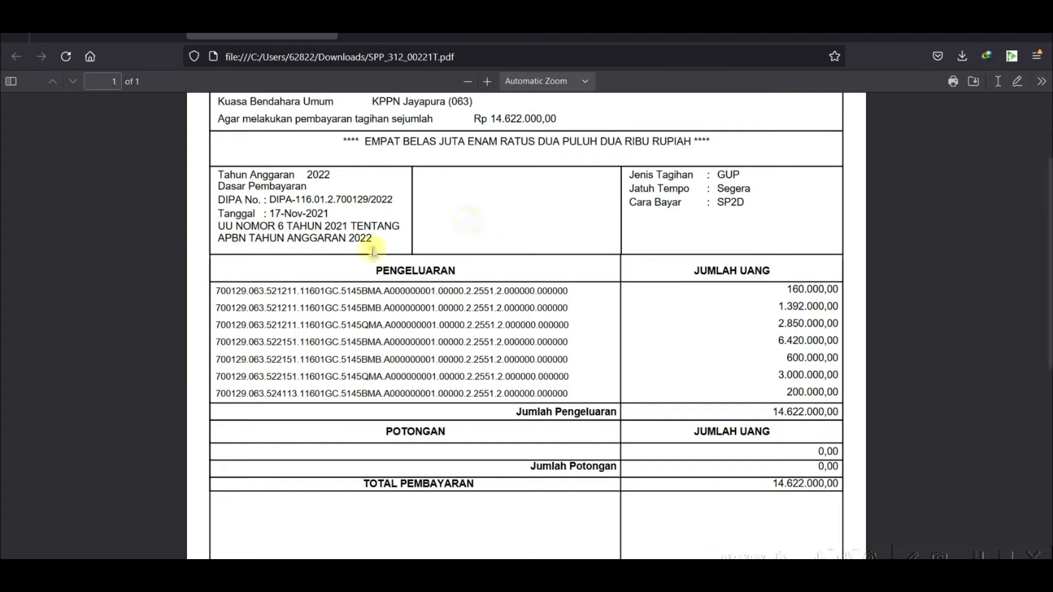
{"action": "left_click", "coordinate": [137, 36]}
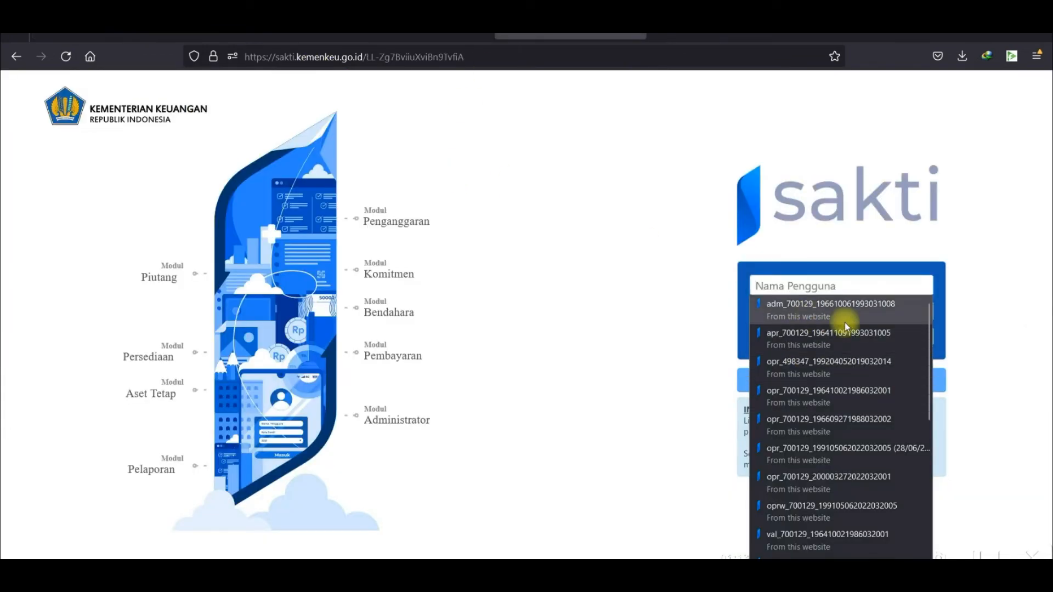
Log in with the saved validator account, unlocking its already-active session via Buka Akun.
{"action": "scroll", "coordinate": [847, 331], "scroll_direction": "down", "scroll_amount": 5}
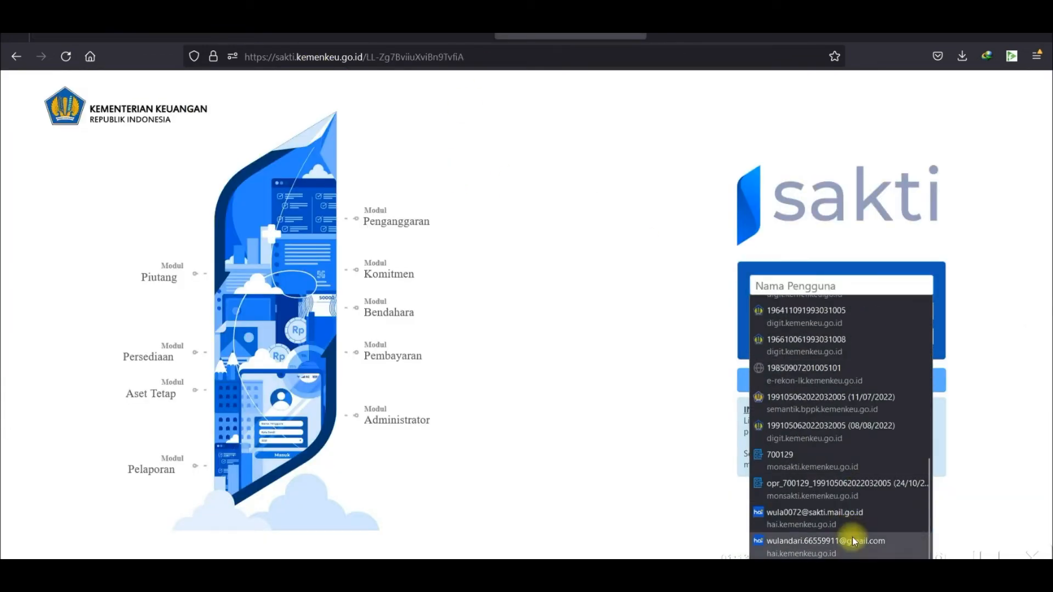
{"action": "scroll", "coordinate": [884, 393], "scroll_direction": "up", "scroll_amount": 3}
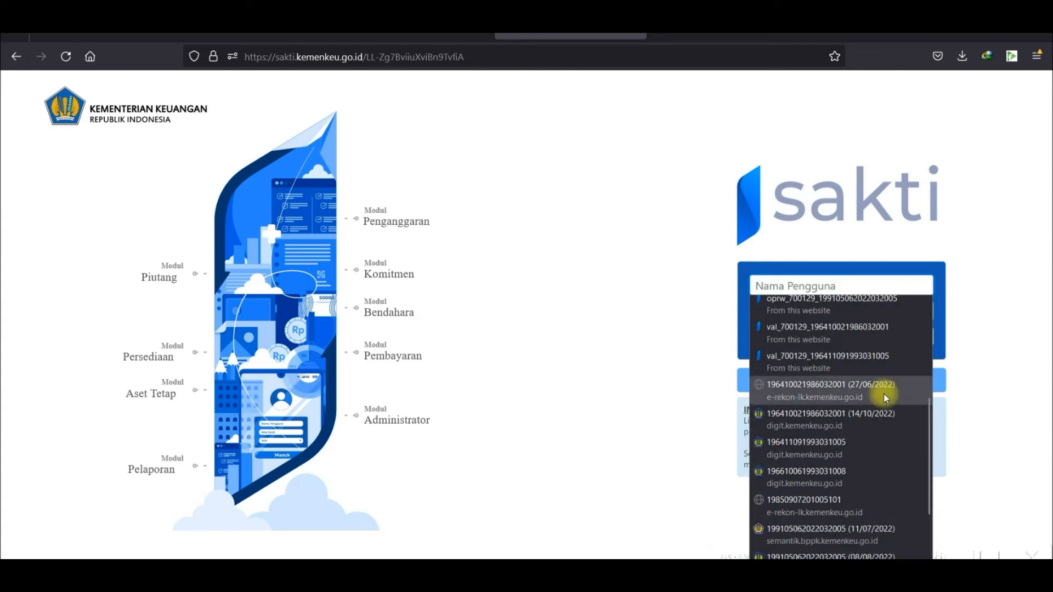
{"action": "left_click", "coordinate": [856, 360]}
{"action": "left_click", "coordinate": [856, 383]}
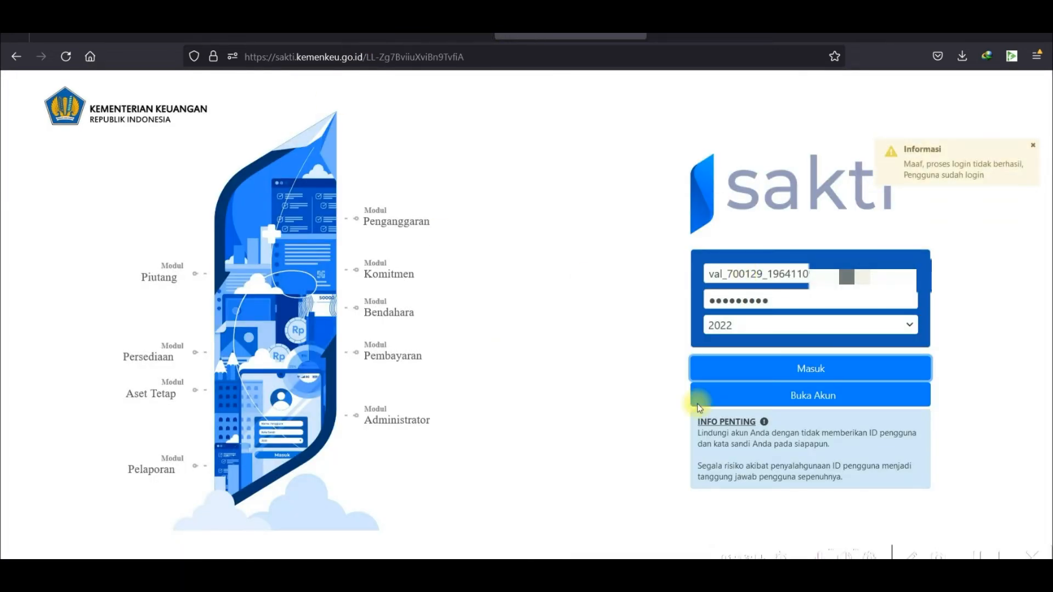
{"action": "left_click", "coordinate": [798, 397]}
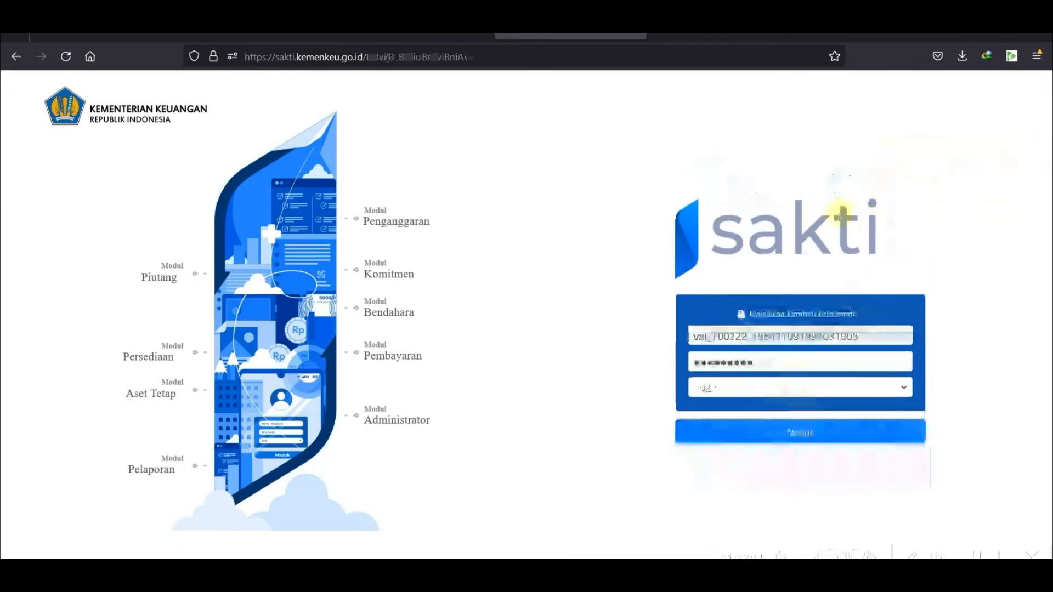
{"action": "left_click", "coordinate": [830, 437]}
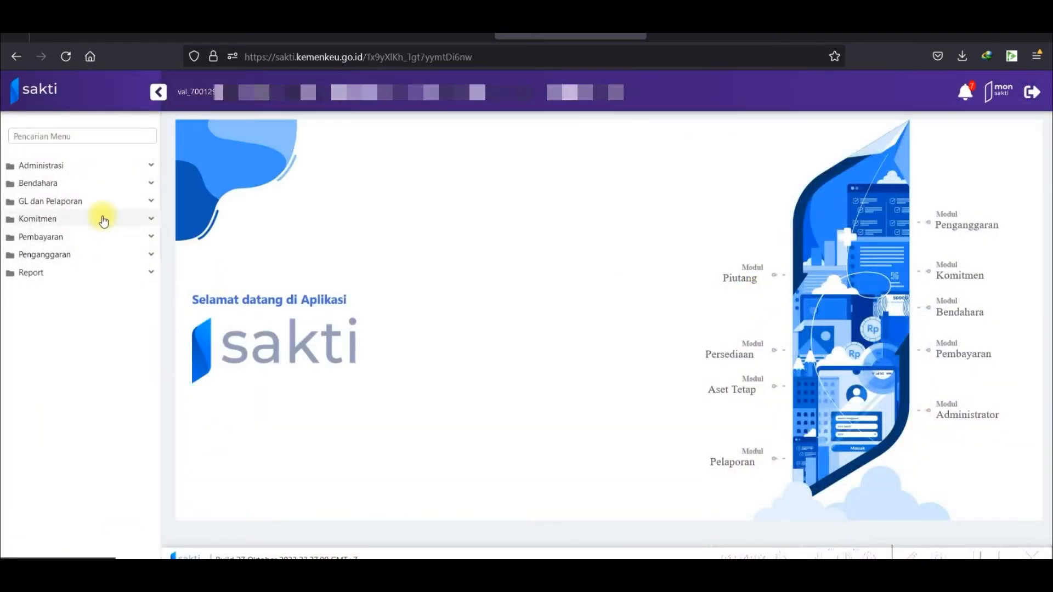
On Validasi SPP, select SPP 00221T (Rp 14.622.000) and approve it with Setuju.
{"action": "left_click", "coordinate": [92, 240]}
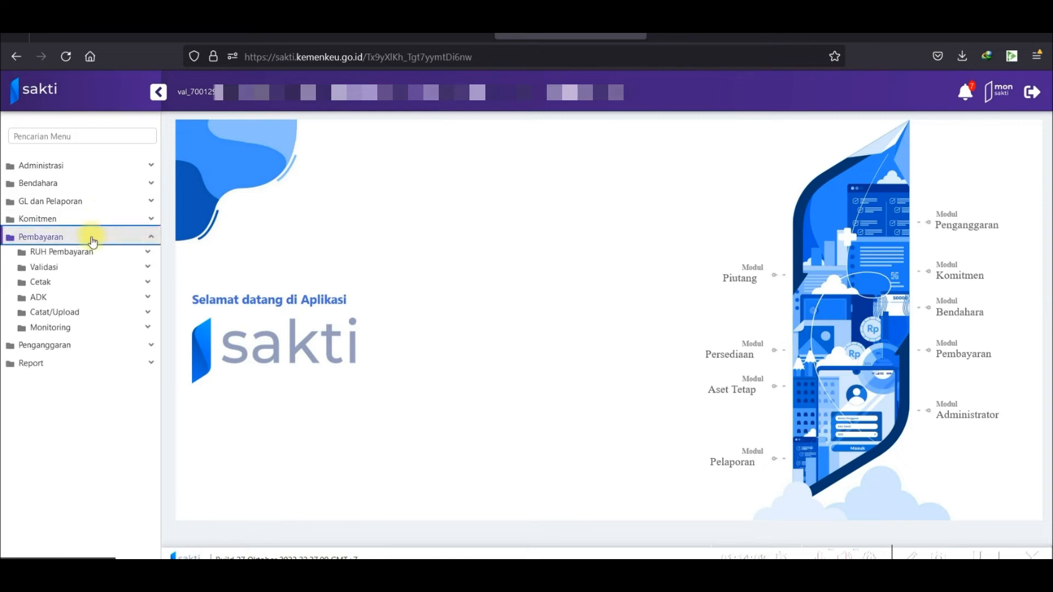
{"action": "left_click", "coordinate": [101, 268]}
{"action": "left_click", "coordinate": [112, 282]}
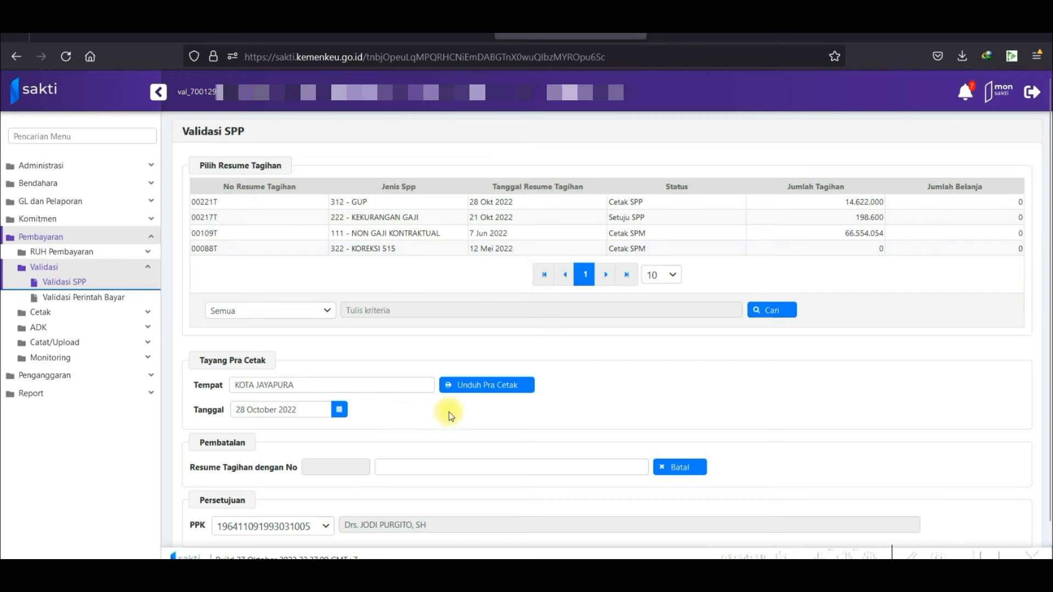
{"action": "left_click", "coordinate": [515, 206]}
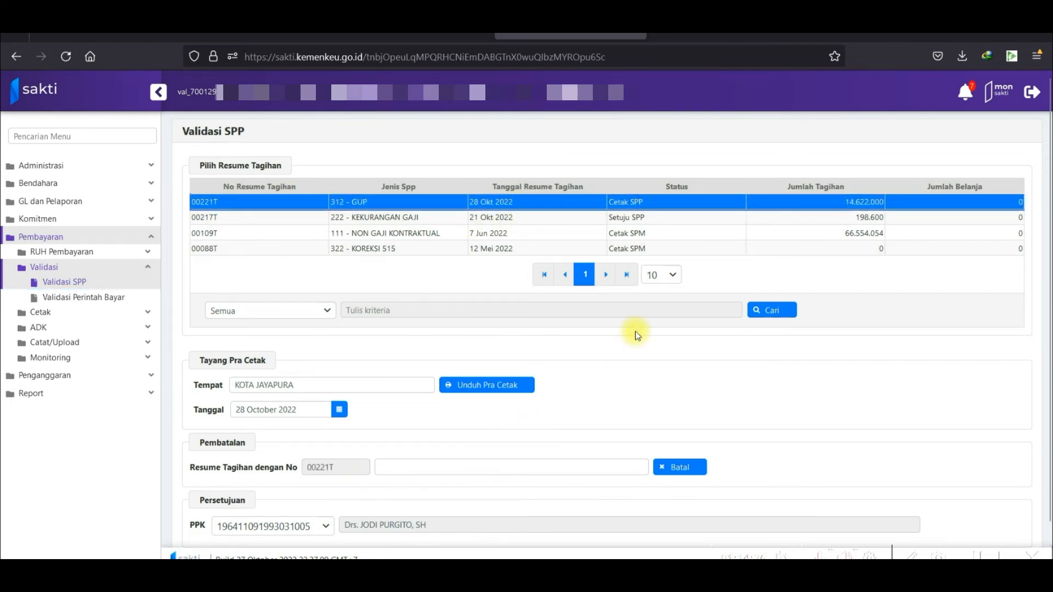
{"action": "scroll", "coordinate": [635, 332], "scroll_direction": "down", "scroll_amount": 1}
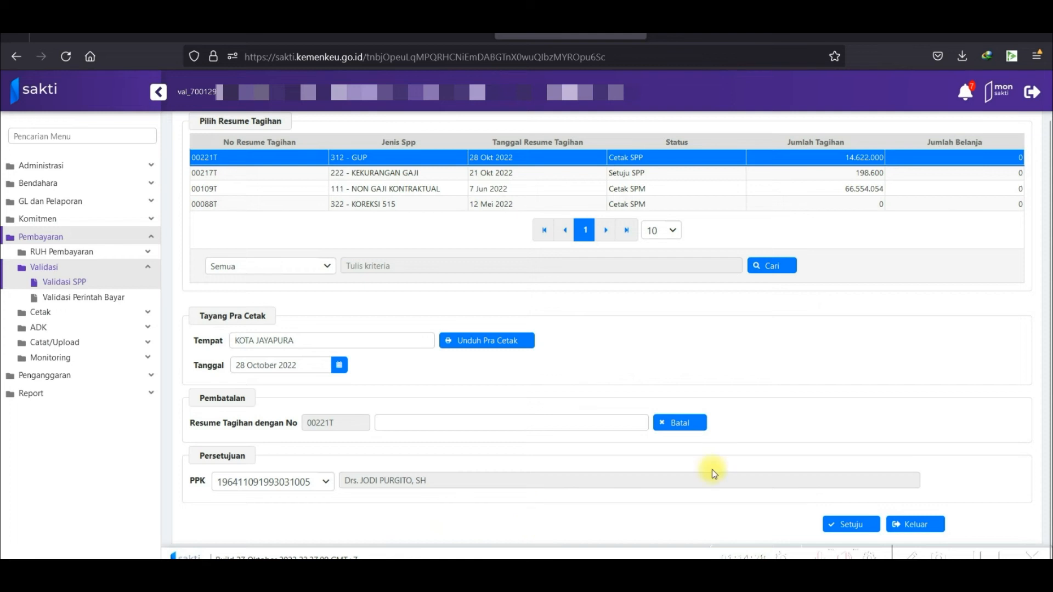
{"action": "left_click", "coordinate": [842, 527]}
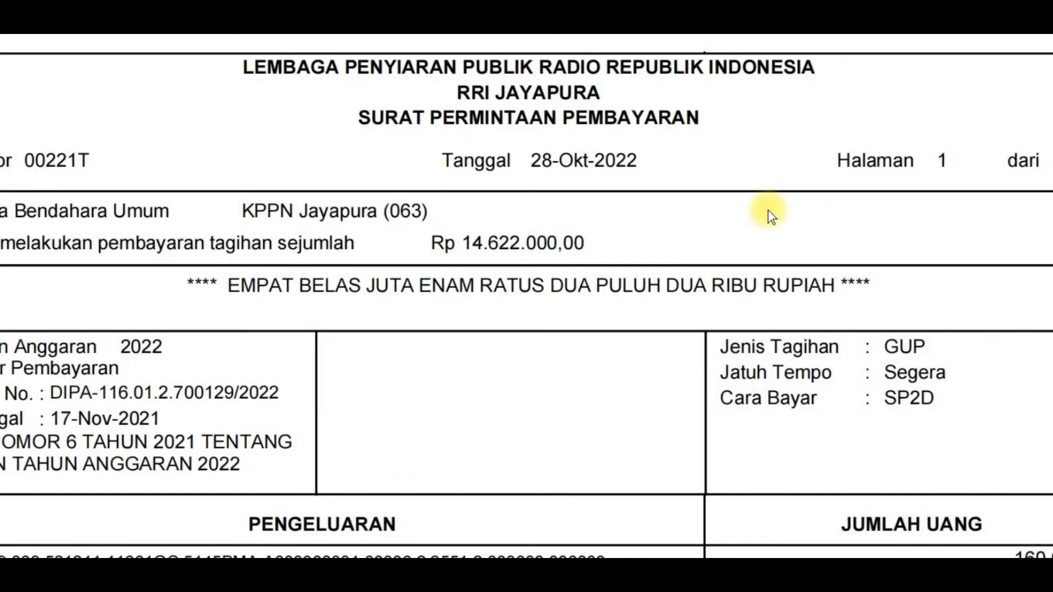
Scroll through the 00221T SPP and Lampiran SPP PDFs, checking account lines and the Rp 14.622.000,00 total.
{"action": "scroll", "coordinate": [766, 214], "scroll_direction": "down", "scroll_amount": 1}
{"action": "scroll", "coordinate": [763, 213], "scroll_direction": "down", "scroll_amount": 4}
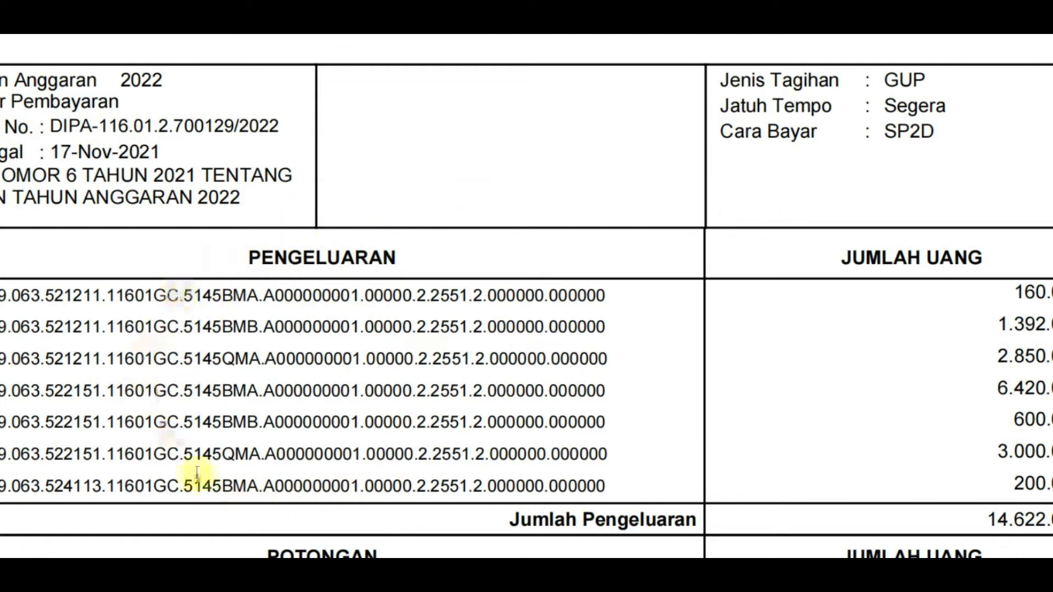
{"action": "scroll", "coordinate": [891, 312], "scroll_direction": "down", "scroll_amount": 5}
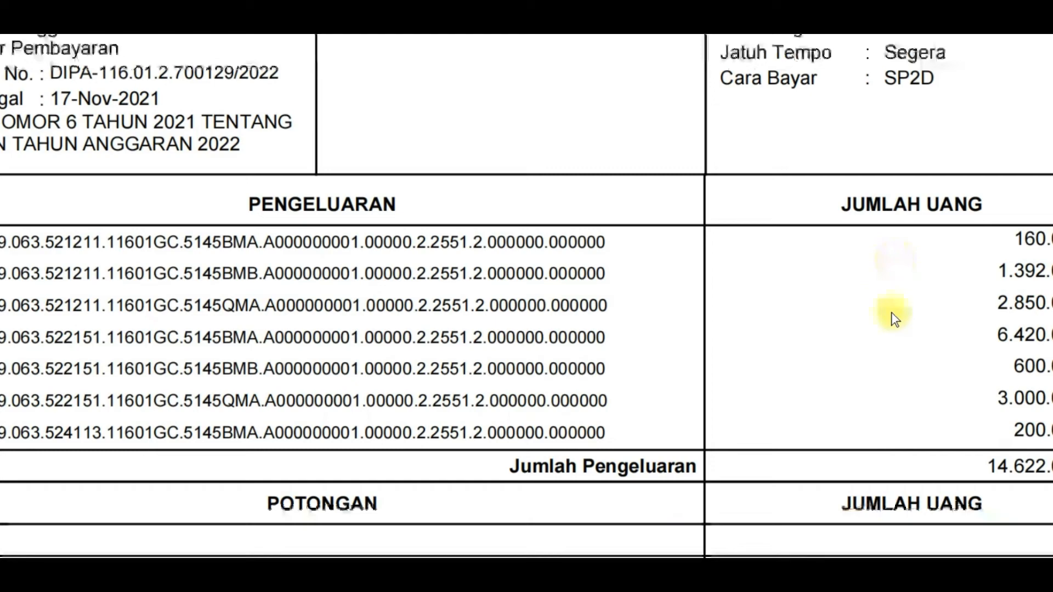
{"action": "scroll", "coordinate": [878, 301], "scroll_direction": "down", "scroll_amount": 12}
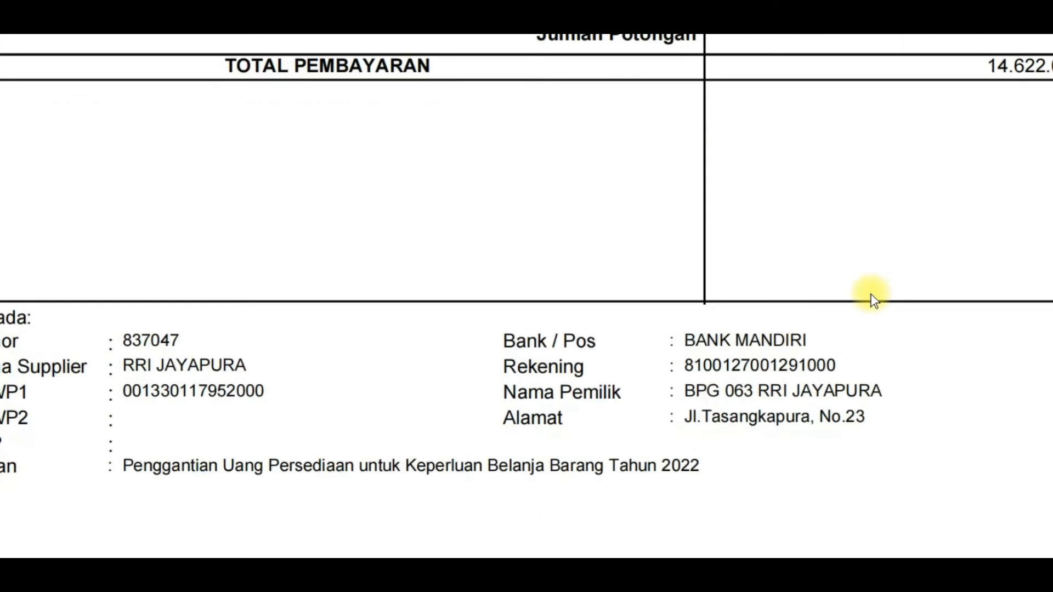
{"action": "scroll", "coordinate": [871, 294], "scroll_direction": "up", "scroll_amount": 17}
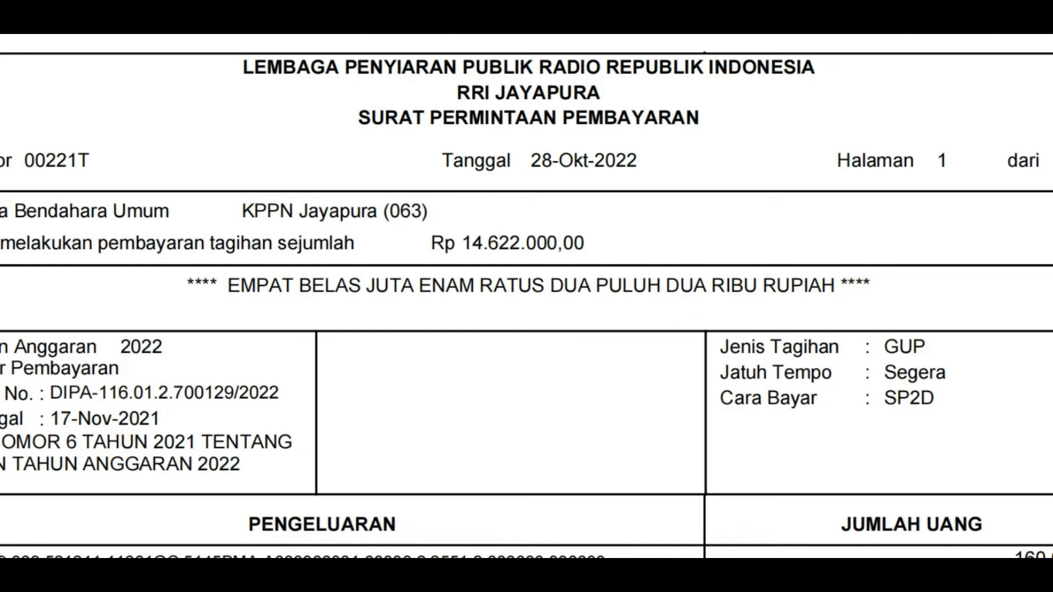
{"action": "scroll", "coordinate": [635, 292], "scroll_direction": "down", "scroll_amount": 14}
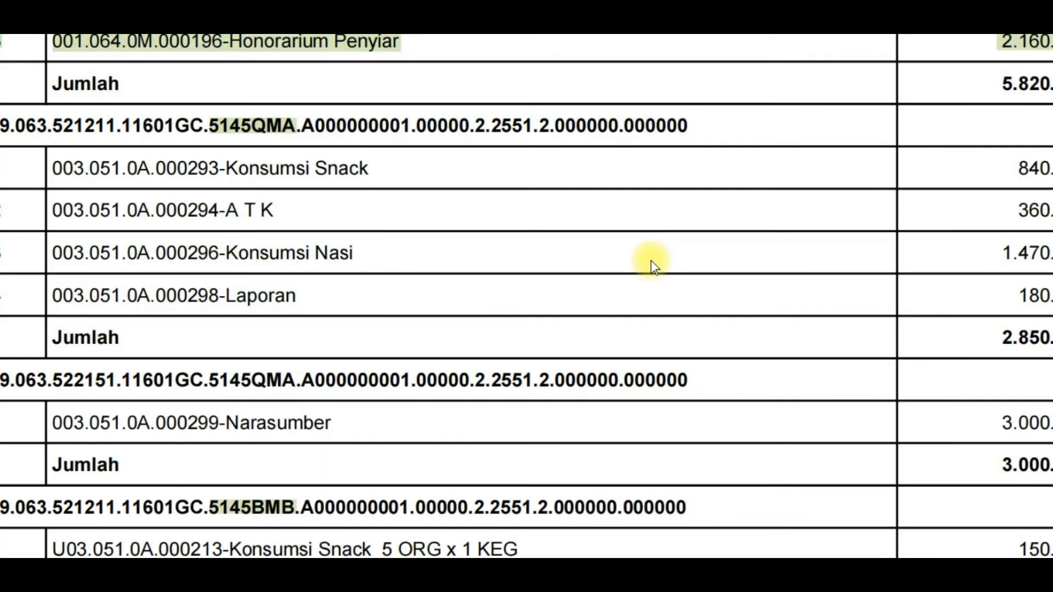
{"action": "scroll", "coordinate": [648, 262], "scroll_direction": "up", "scroll_amount": 5}
{"action": "scroll", "coordinate": [646, 262], "scroll_direction": "up", "scroll_amount": 15}
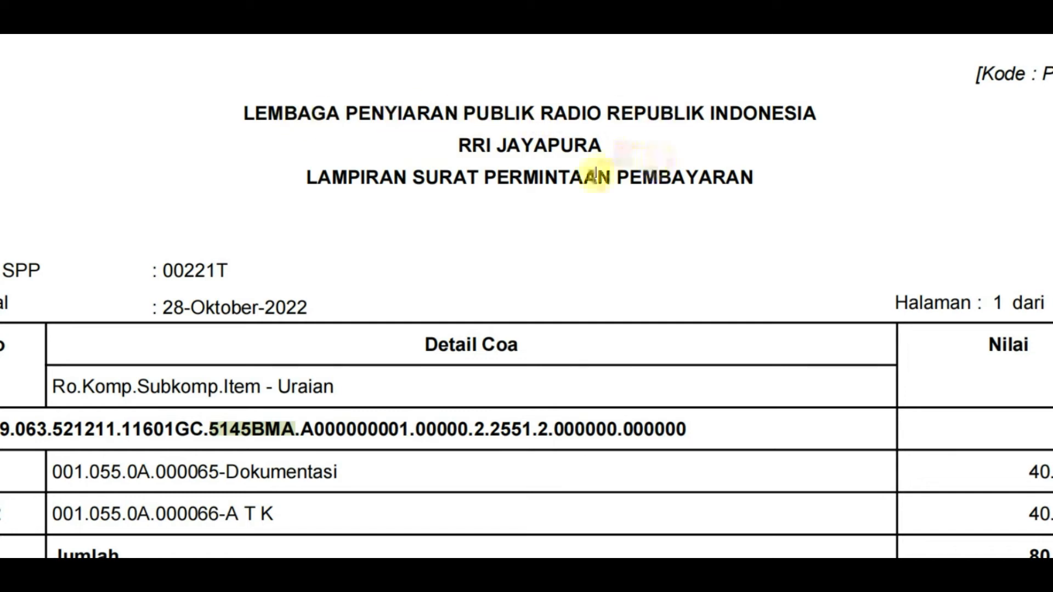
{"action": "scroll", "coordinate": [586, 227], "scroll_direction": "down", "scroll_amount": 2}
{"action": "scroll", "coordinate": [590, 219], "scroll_direction": "down", "scroll_amount": 3}
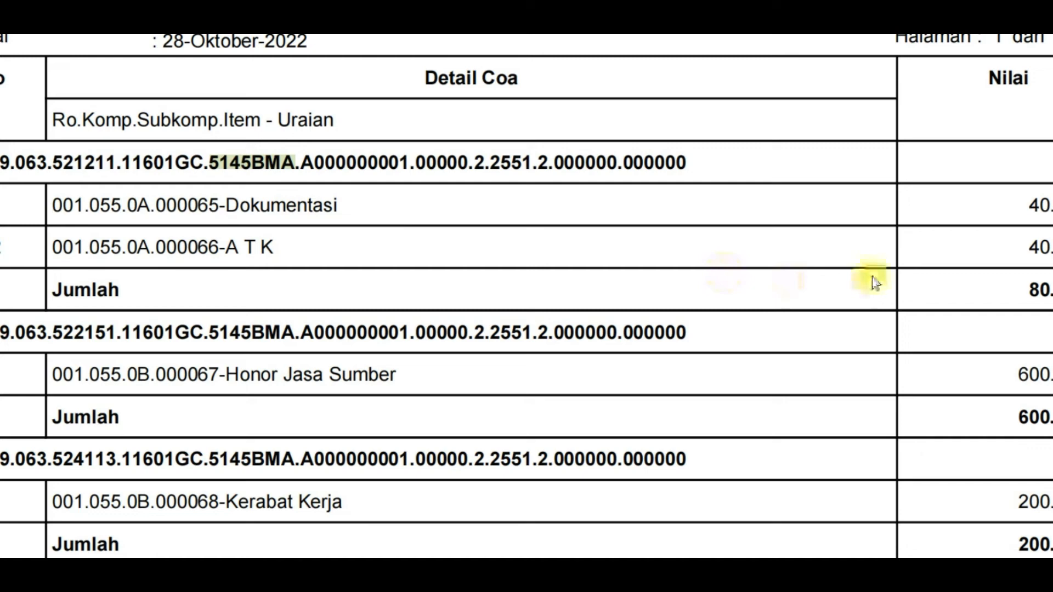
{"action": "scroll", "coordinate": [856, 280], "scroll_direction": "down", "scroll_amount": 1}
{"action": "scroll", "coordinate": [653, 269], "scroll_direction": "down", "scroll_amount": 3}
{"action": "scroll", "coordinate": [654, 269], "scroll_direction": "down", "scroll_amount": 4}
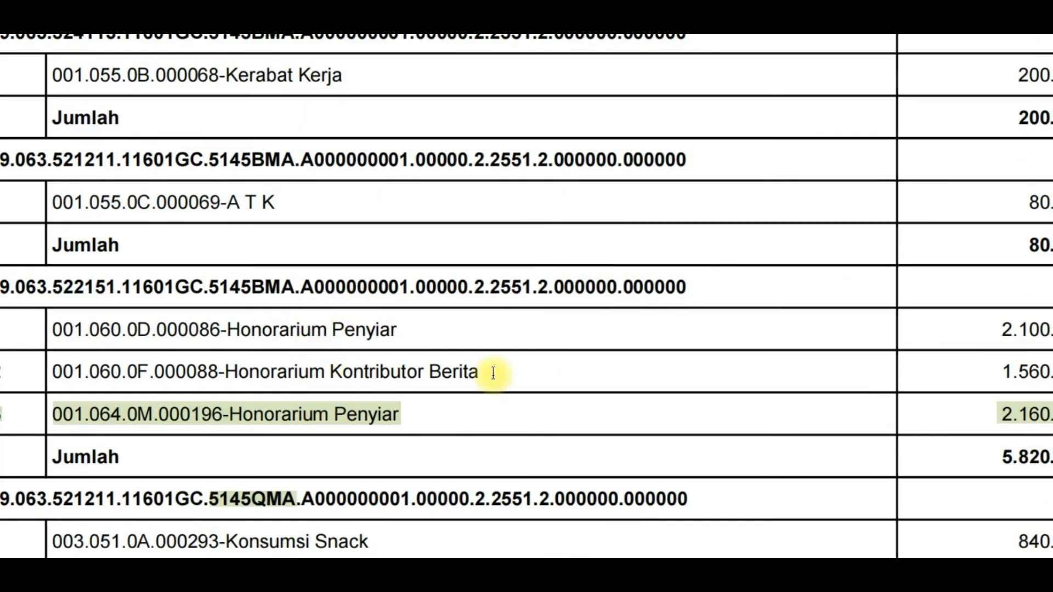
{"action": "scroll", "coordinate": [532, 362], "scroll_direction": "down", "scroll_amount": 12}
{"action": "scroll", "coordinate": [569, 325], "scroll_direction": "down", "scroll_amount": 15}
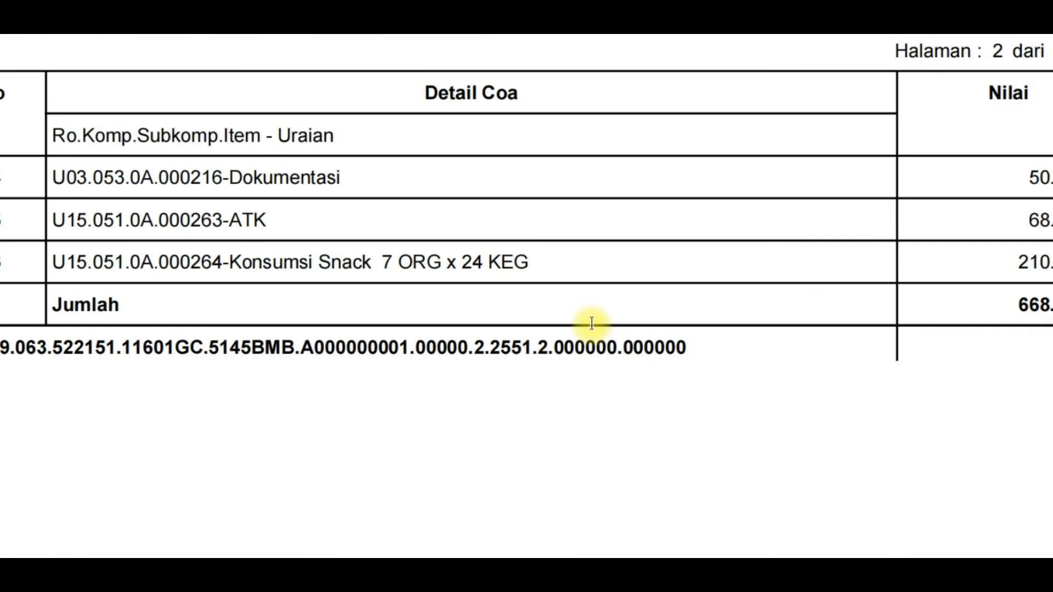
{"action": "scroll", "coordinate": [592, 331], "scroll_direction": "down", "scroll_amount": 4}
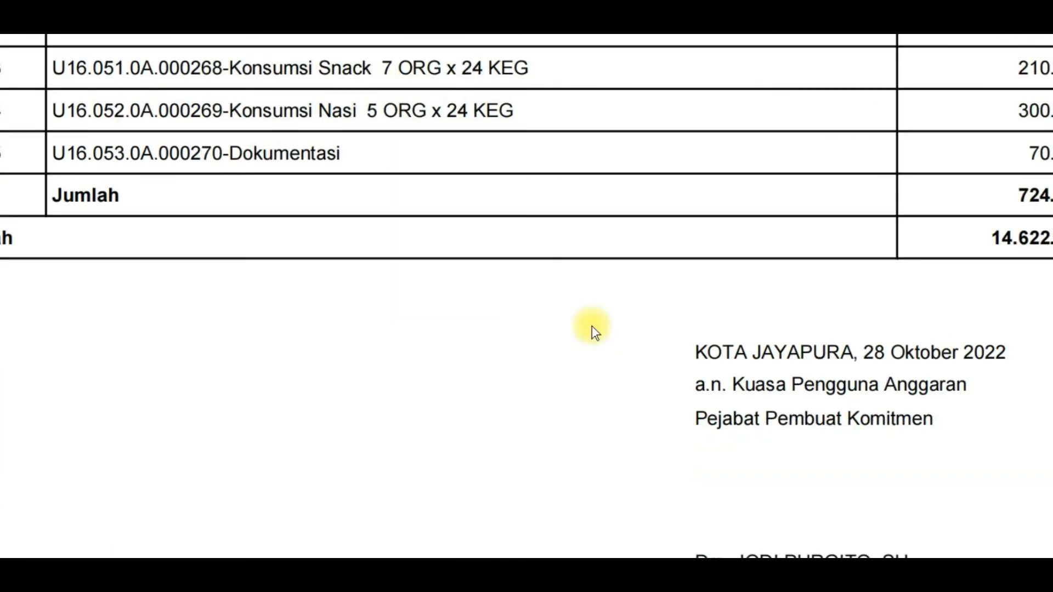
{"action": "scroll", "coordinate": [527, 296], "scroll_direction": "up", "scroll_amount": 20}
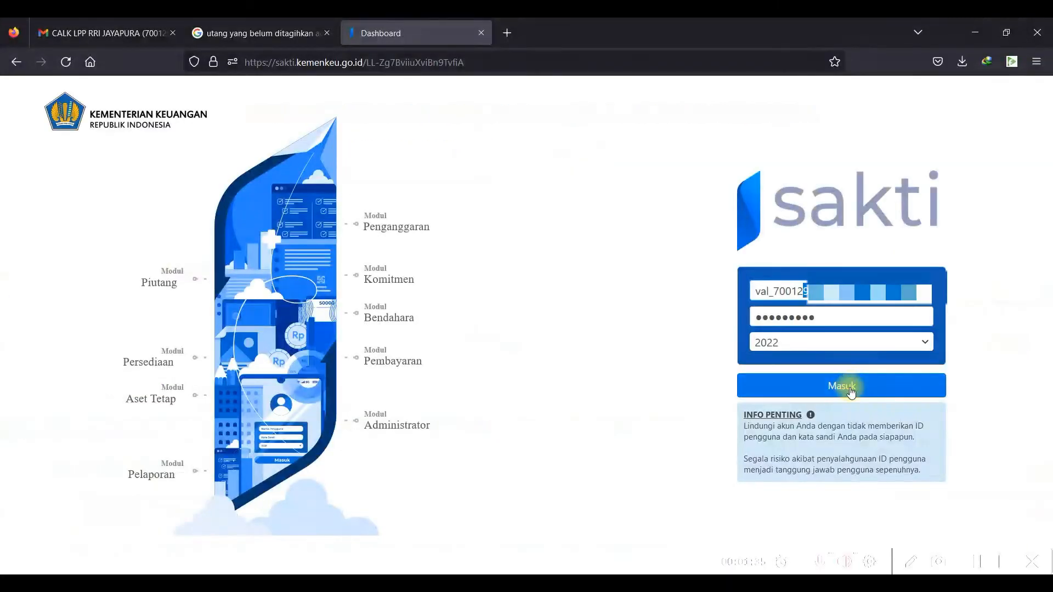
Sign in as the validator and open Pembayaran > ADK > ADK SPP OTP.
{"action": "left_click", "coordinate": [851, 375]}
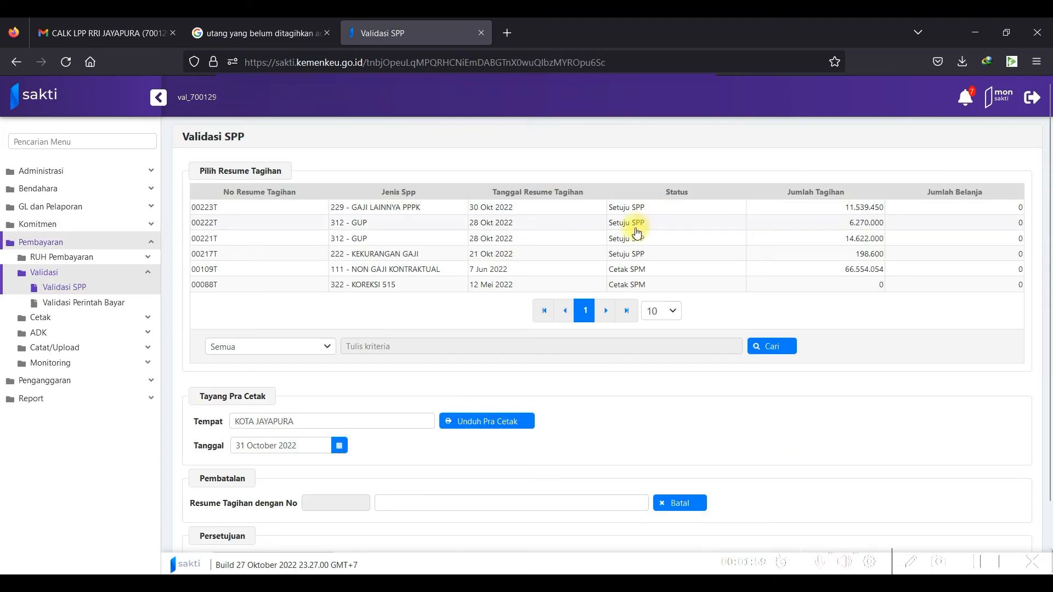
{"action": "left_click", "coordinate": [90, 336]}
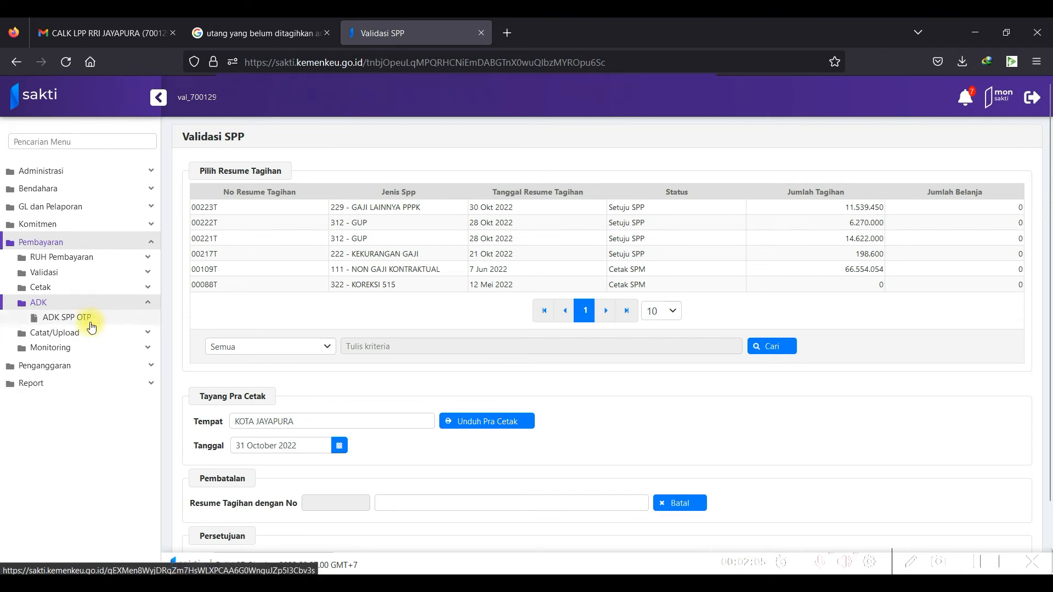
{"action": "left_click", "coordinate": [91, 322]}
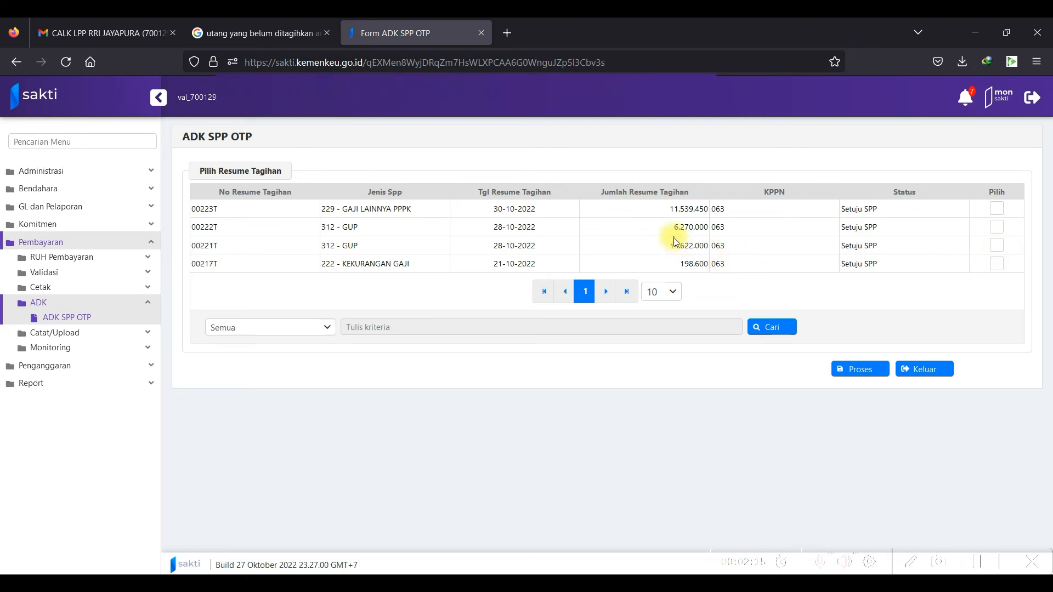
Select resume 00221T, process it for ADK sending and request the OTP via SMS.
{"action": "left_click", "coordinate": [995, 247]}
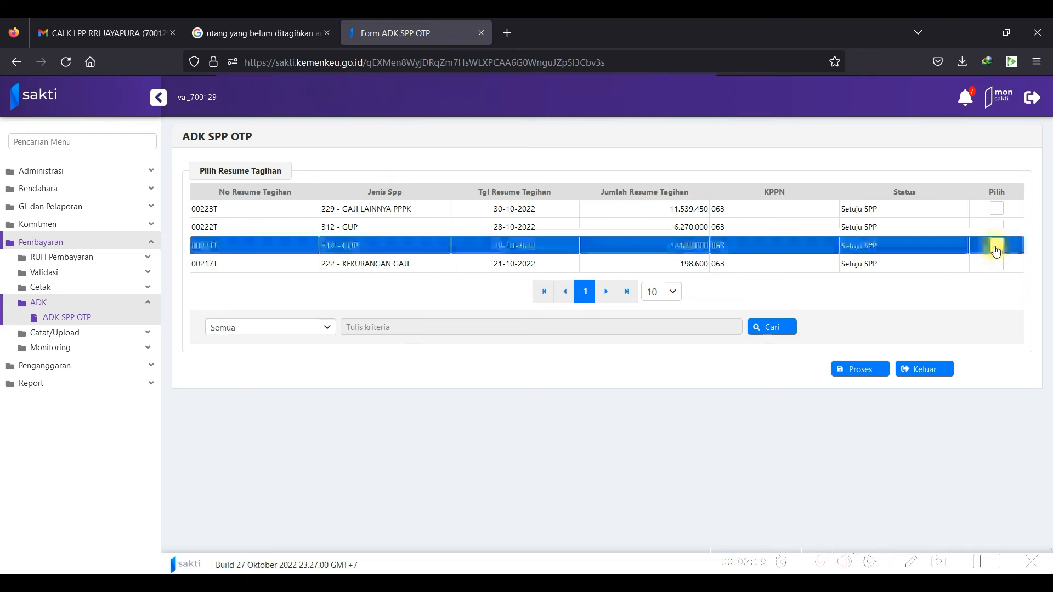
{"action": "left_click", "coordinate": [861, 371]}
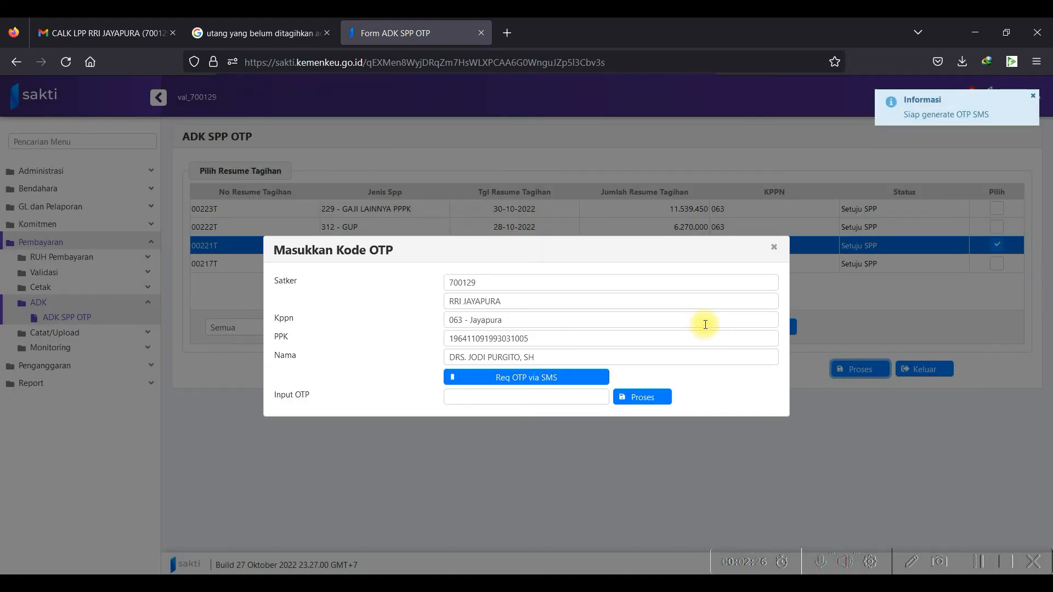
{"action": "left_click", "coordinate": [559, 378]}
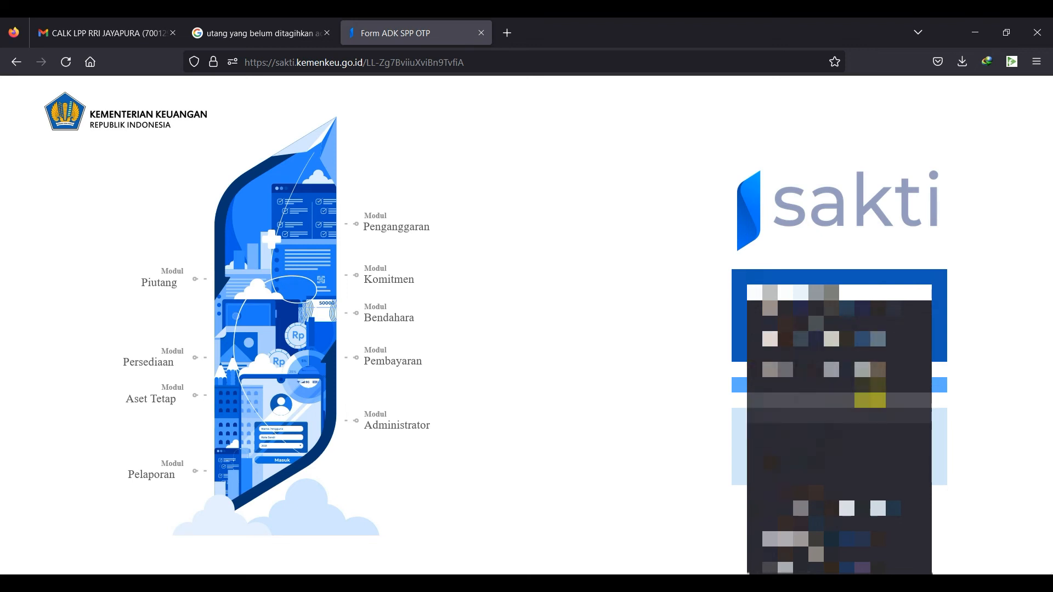
Sign in as the operator and open the Pembayaran > Cetak > Mencetak SPM page.
{"action": "left_click", "coordinate": [870, 400]}
{"action": "left_click", "coordinate": [846, 386]}
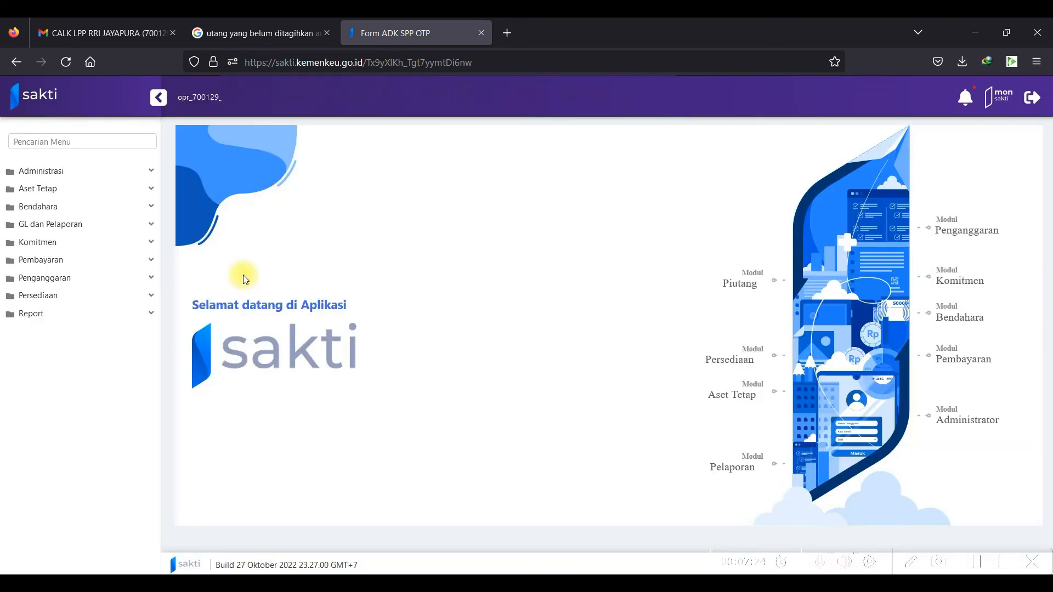
{"action": "left_click", "coordinate": [87, 257]}
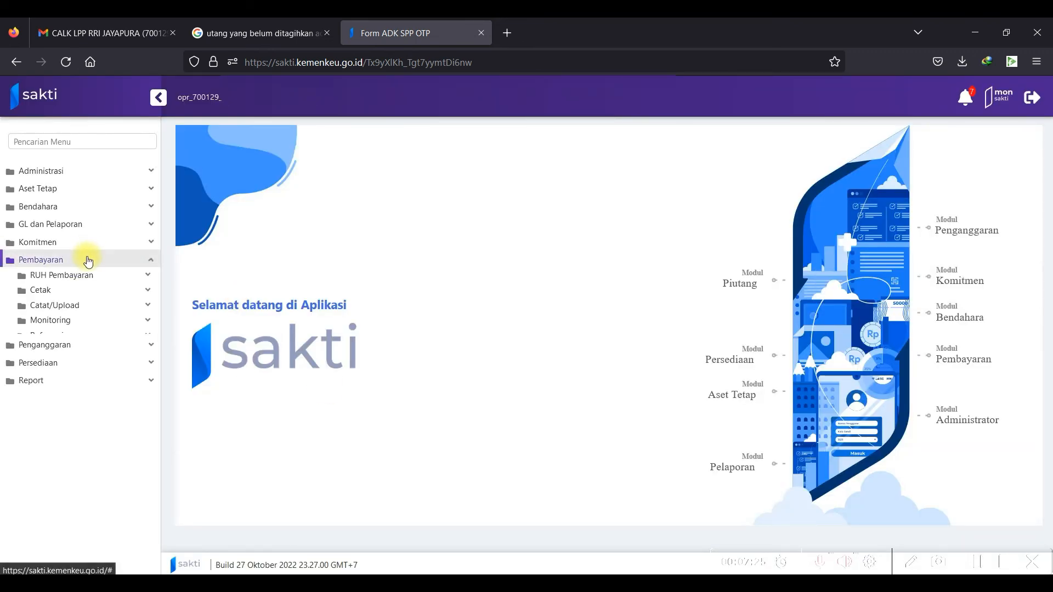
{"action": "left_click", "coordinate": [101, 294]}
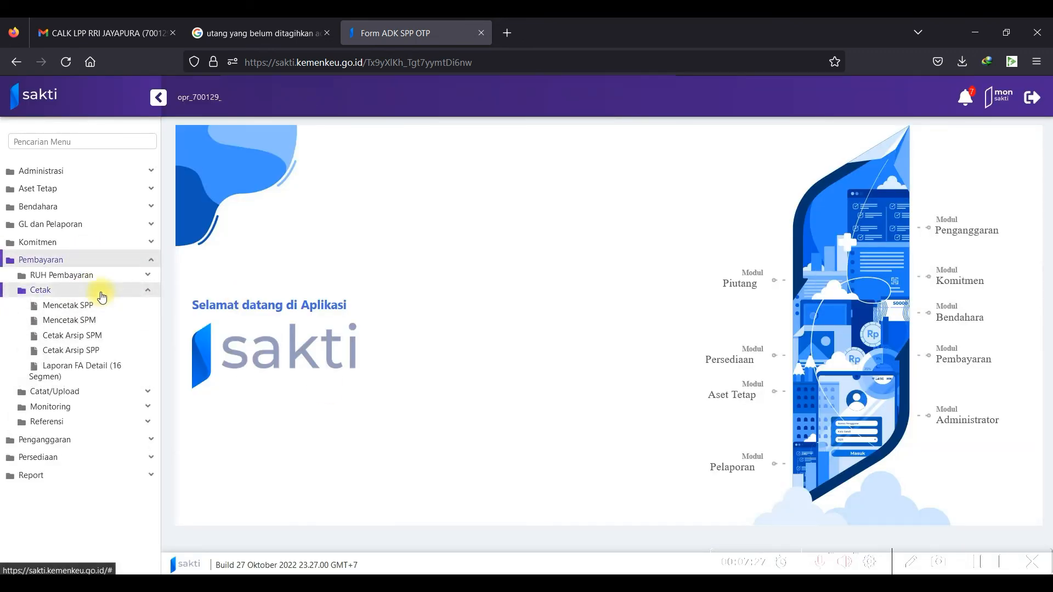
{"action": "left_click", "coordinate": [121, 327]}
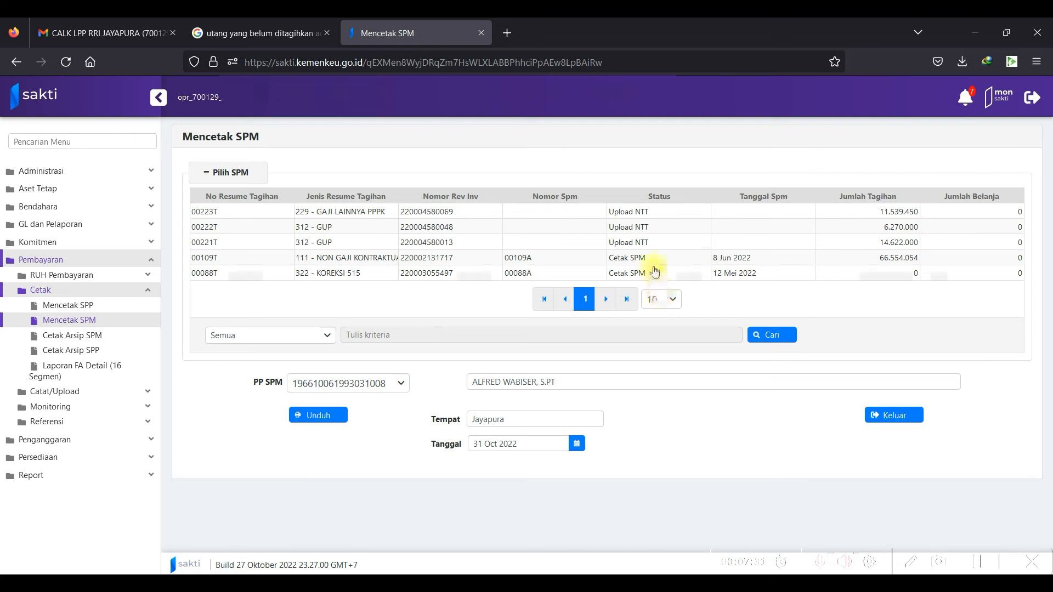
Print and download the SPM for resume 00221T, then check the downloaded SPM_312_00221T.pdf files.
{"action": "left_click", "coordinate": [611, 244]}
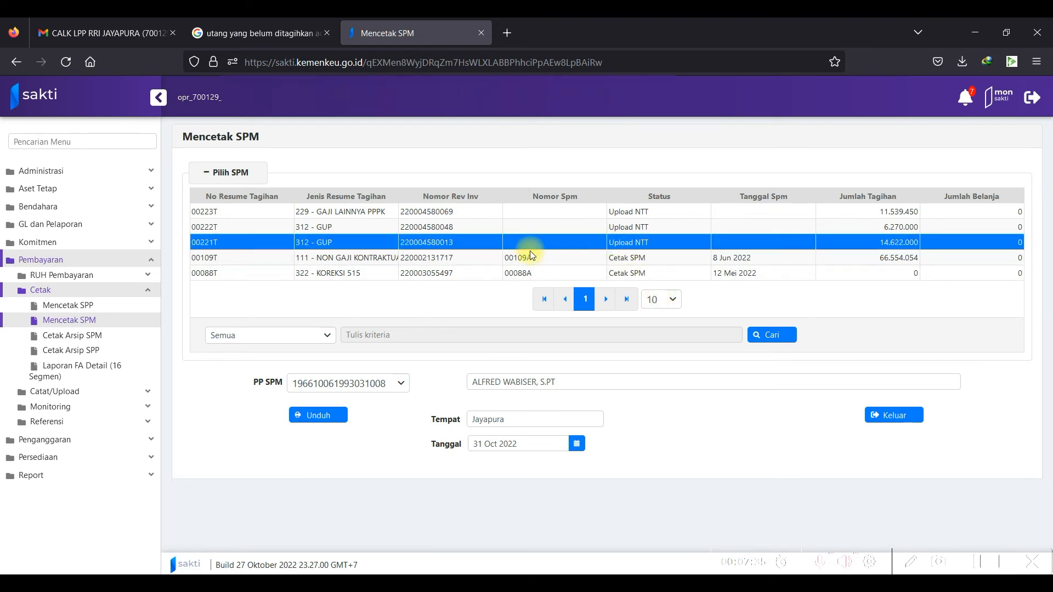
{"action": "left_click", "coordinate": [323, 418]}
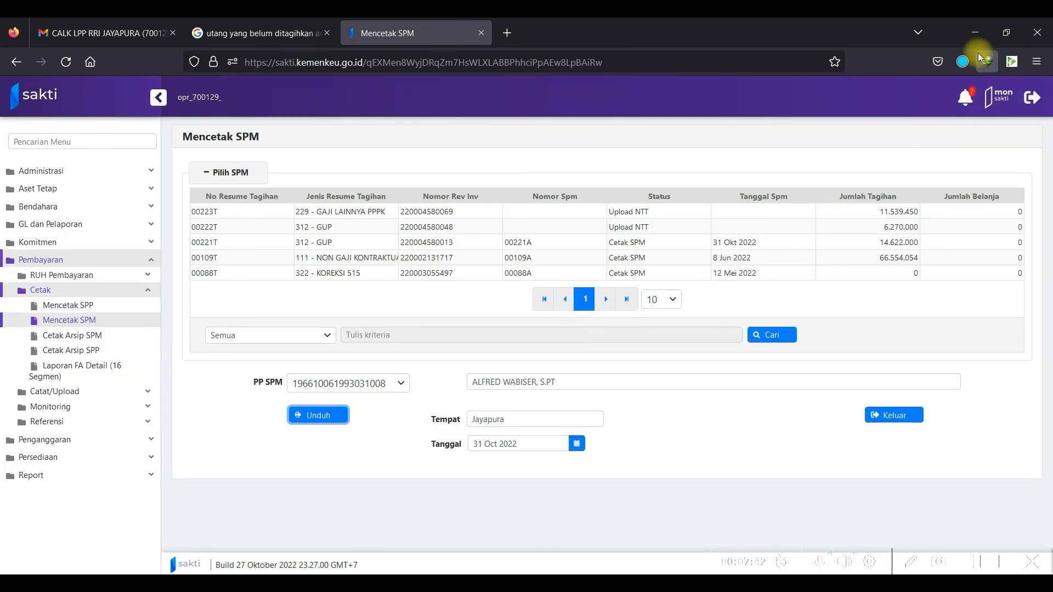
{"action": "left_click", "coordinate": [962, 62]}
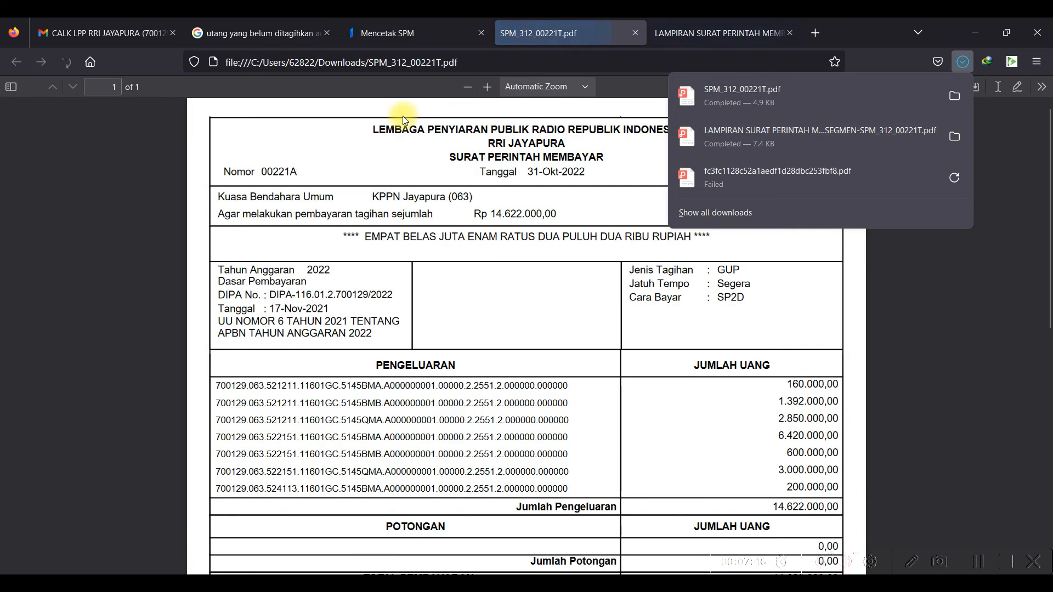
Review SPM_312_00221T.pdf for Rp 14.622.000,00 and go back to the Mencetak SPM tab.
{"action": "left_click", "coordinate": [774, 390]}
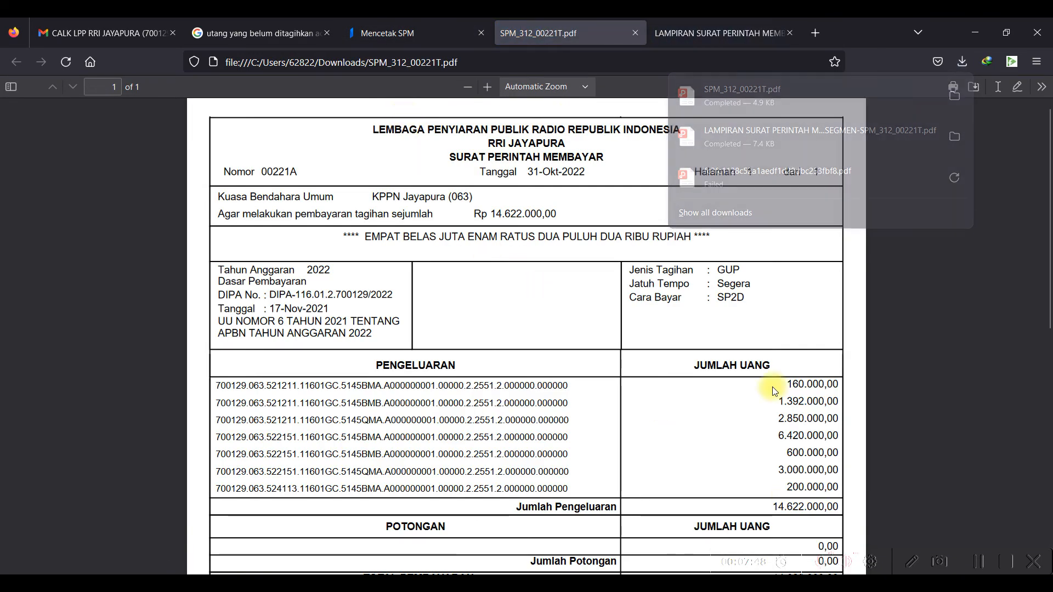
{"action": "scroll", "coordinate": [775, 389], "scroll_direction": "down", "scroll_amount": 6}
{"action": "scroll", "coordinate": [775, 389], "scroll_direction": "down", "scroll_amount": 2}
{"action": "scroll", "coordinate": [759, 380], "scroll_direction": "up", "scroll_amount": 5}
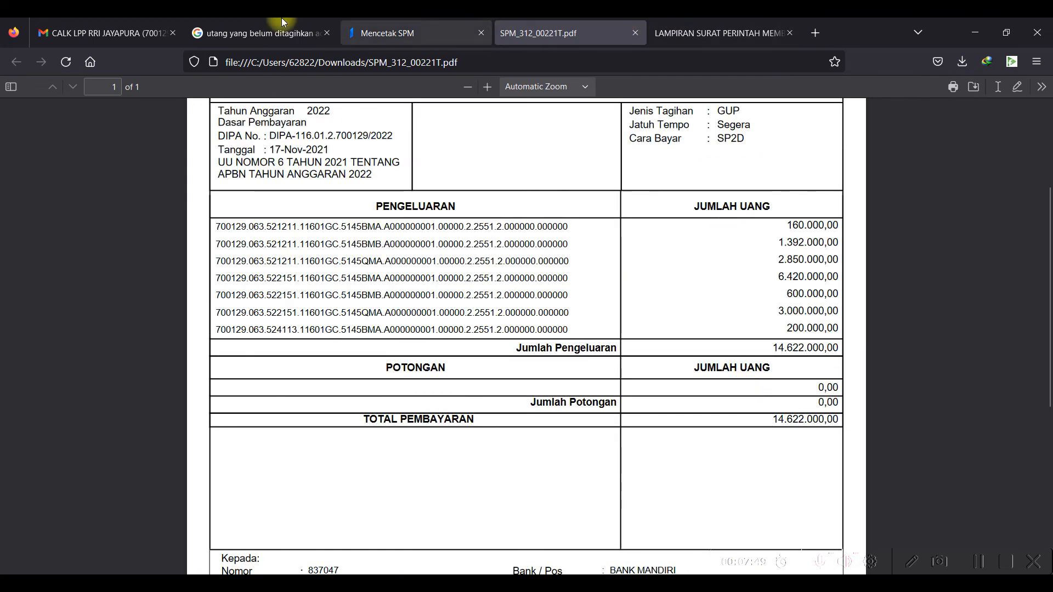
{"action": "left_click", "coordinate": [389, 22]}
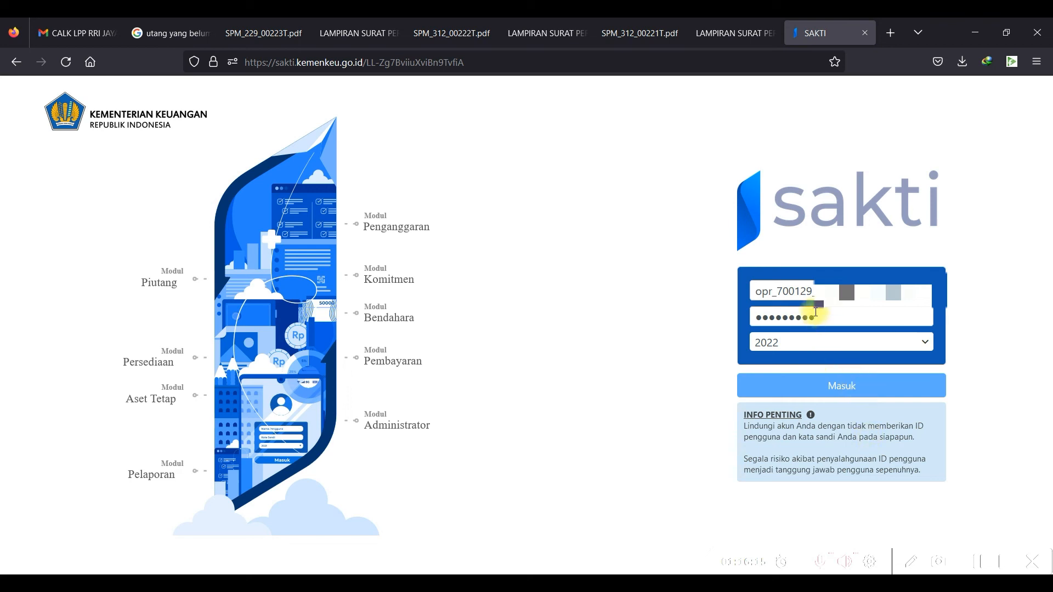
Sign in as the operator, open Upload Dokumen Pendukung and select SPM 312 - GUP 00221T.
{"action": "left_click", "coordinate": [763, 293]}
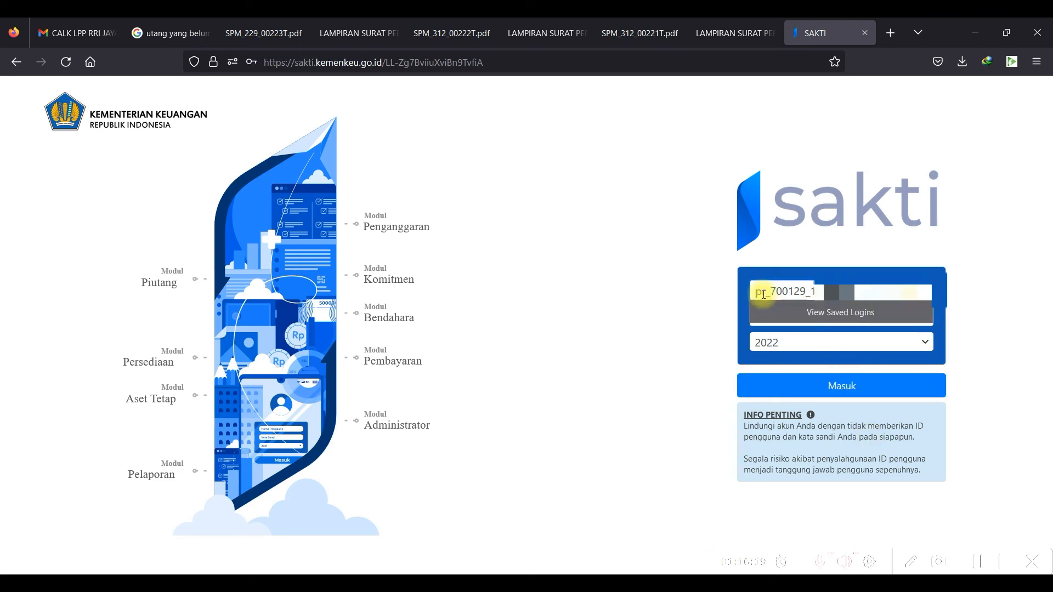
{"action": "left_click", "coordinate": [680, 364]}
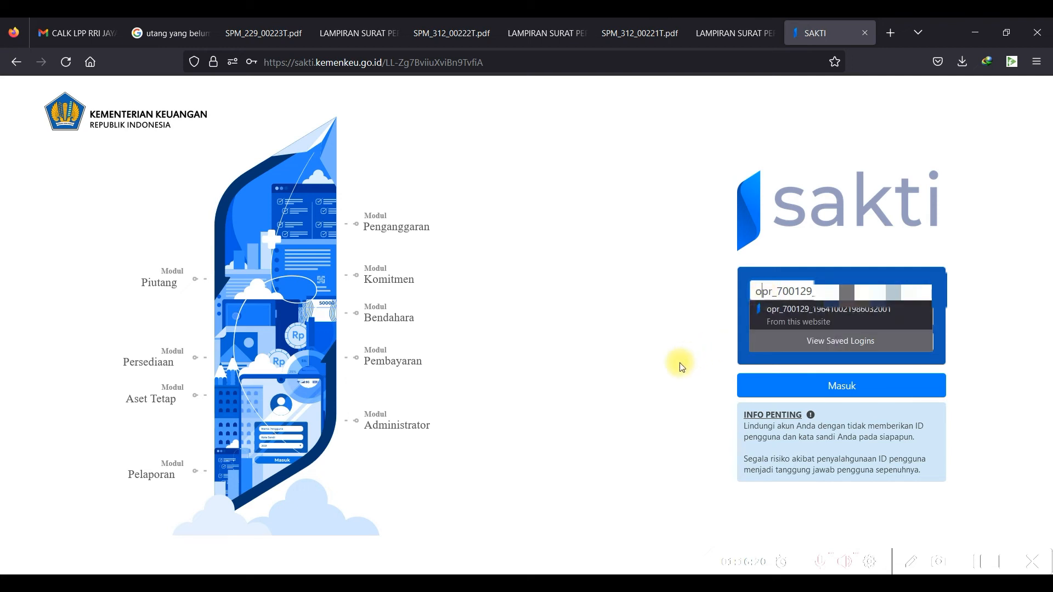
{"action": "left_click", "coordinate": [880, 393]}
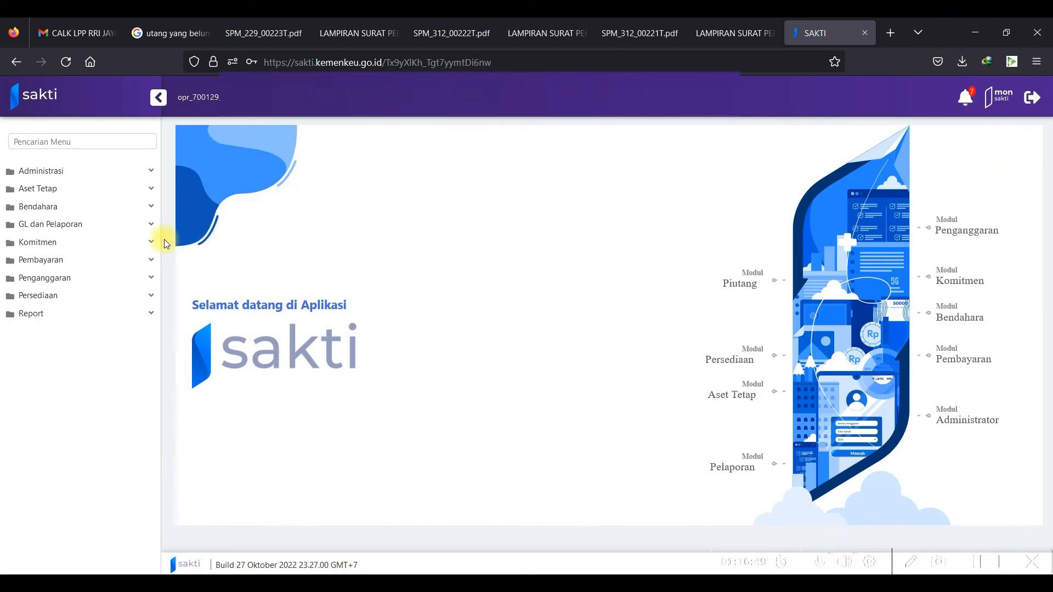
{"action": "left_click", "coordinate": [123, 262]}
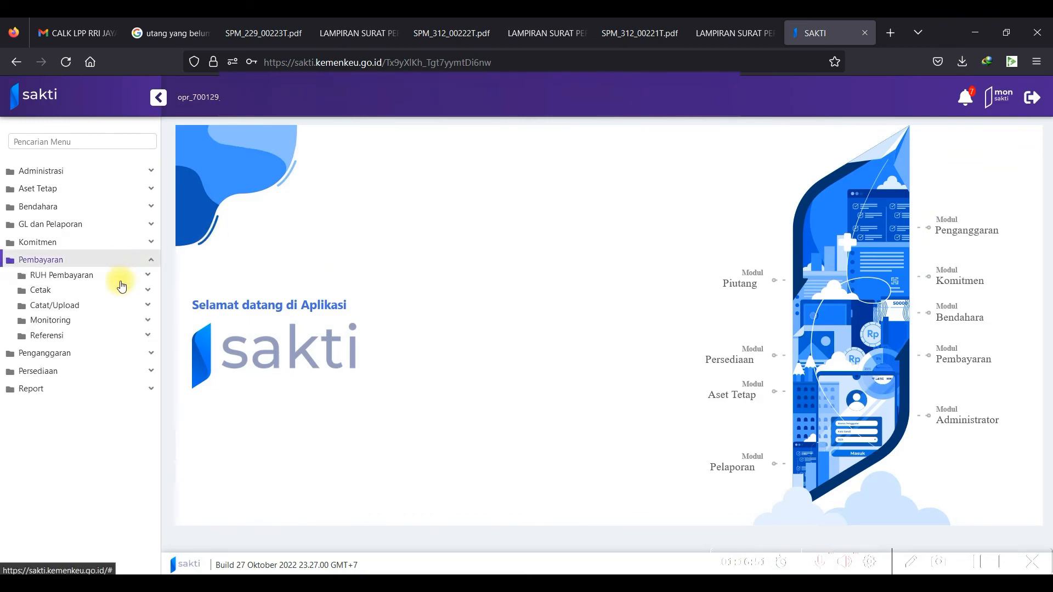
{"action": "left_click", "coordinate": [111, 306]}
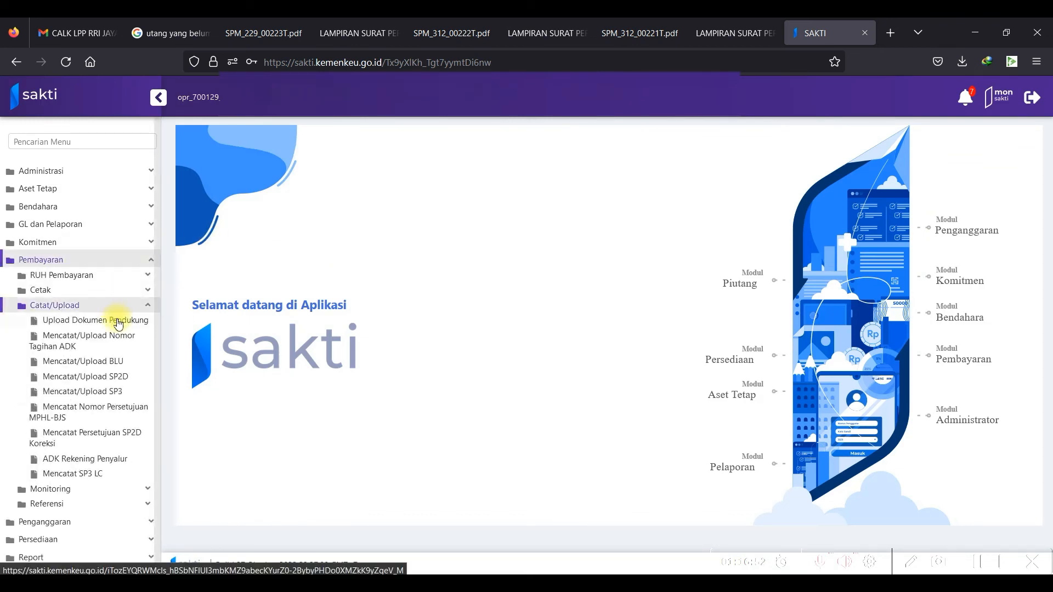
{"action": "left_click", "coordinate": [122, 324]}
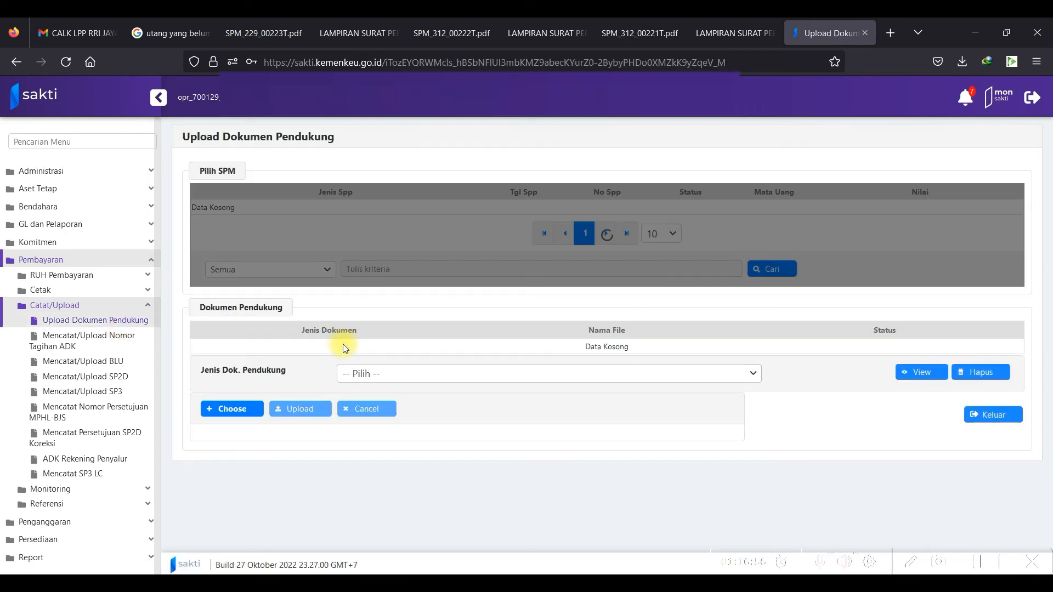
{"action": "left_click", "coordinate": [581, 238]}
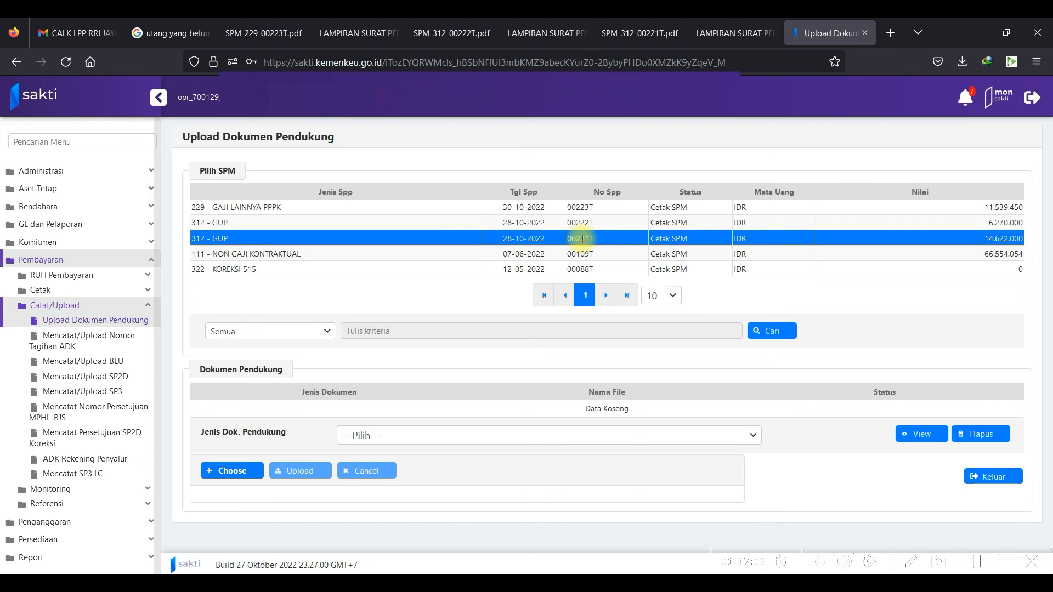
Set the document type to scanned SPM signed by PPSPM and pick the GUP 1 file.
{"action": "left_click", "coordinate": [546, 437]}
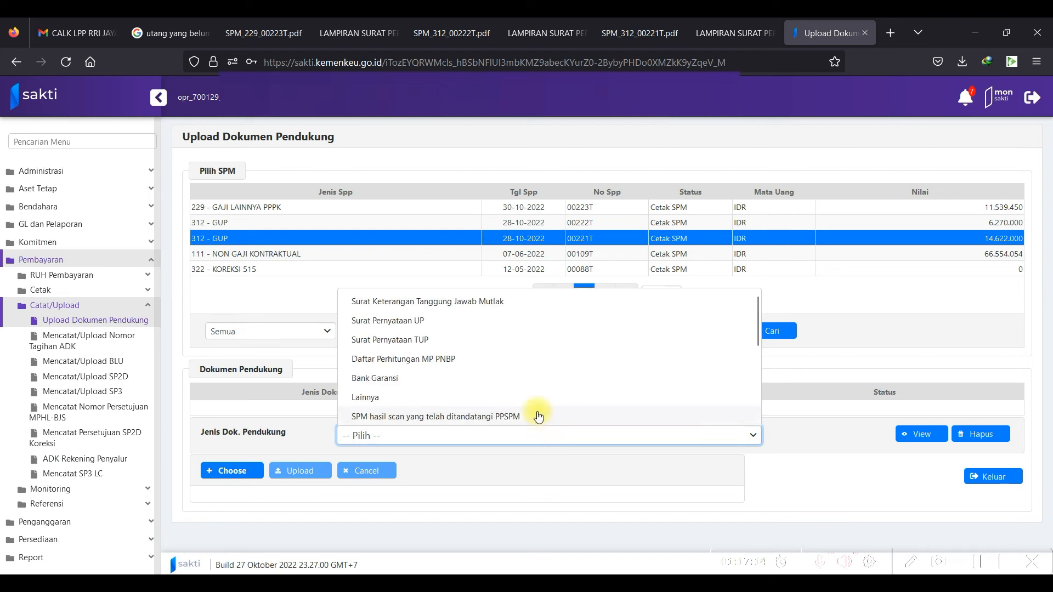
{"action": "left_click", "coordinate": [536, 416]}
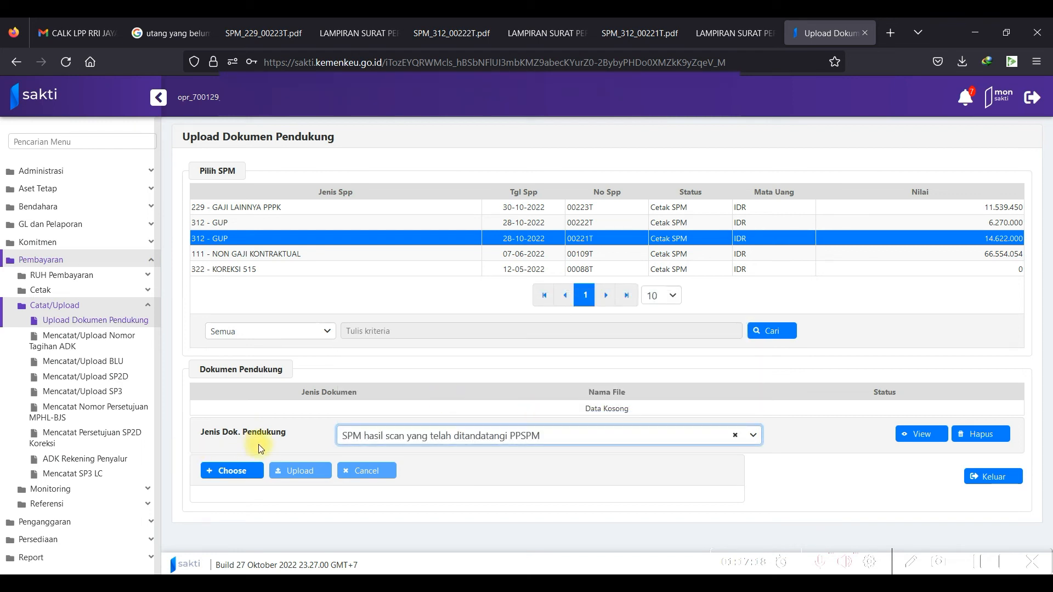
{"action": "left_click", "coordinate": [240, 473]}
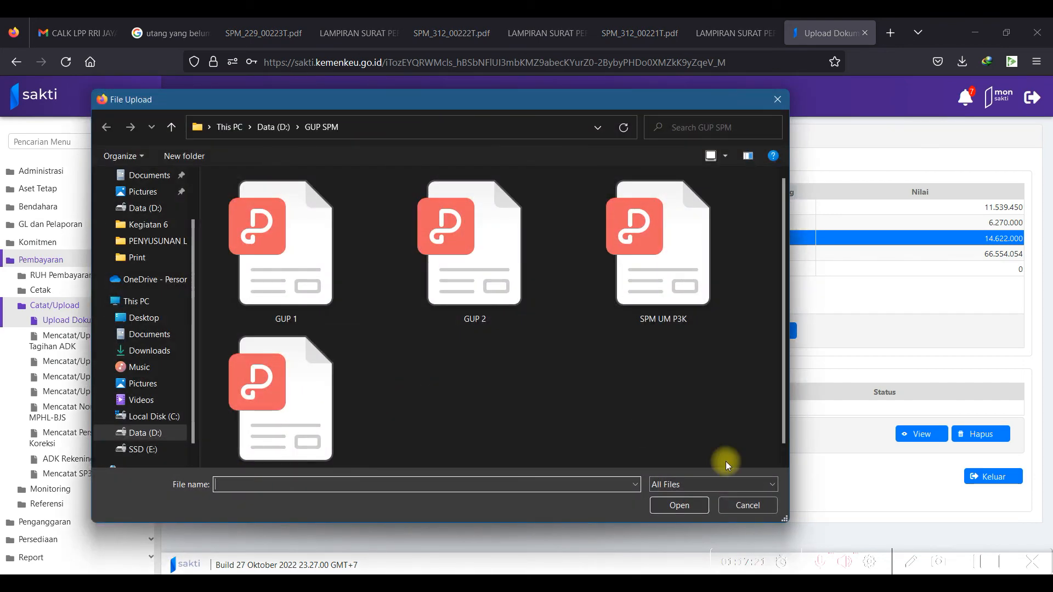
{"action": "scroll", "coordinate": [784, 423], "scroll_direction": "down", "scroll_amount": 1}
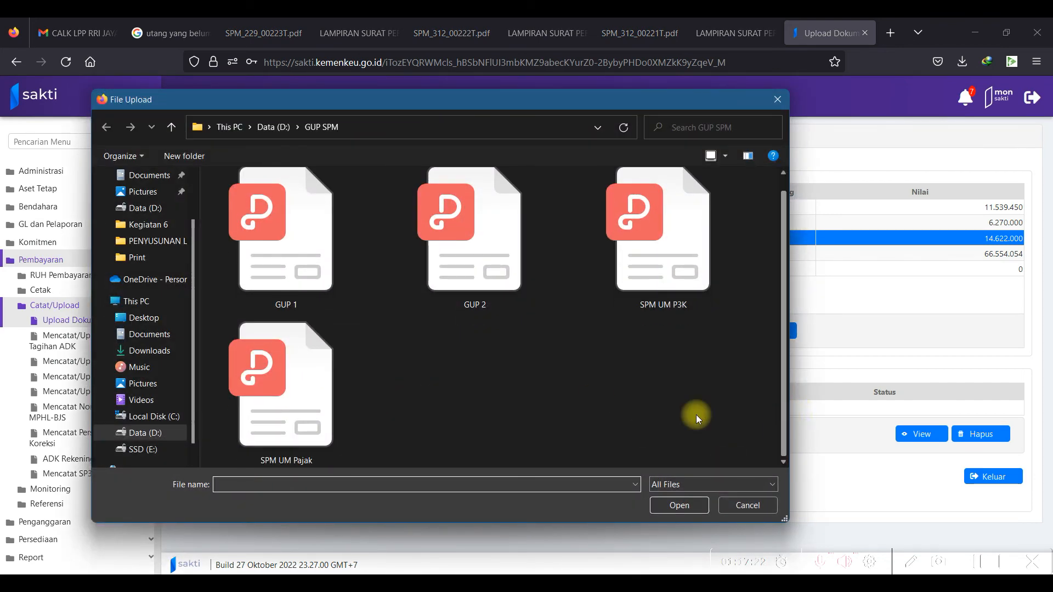
{"action": "left_click", "coordinate": [306, 262]}
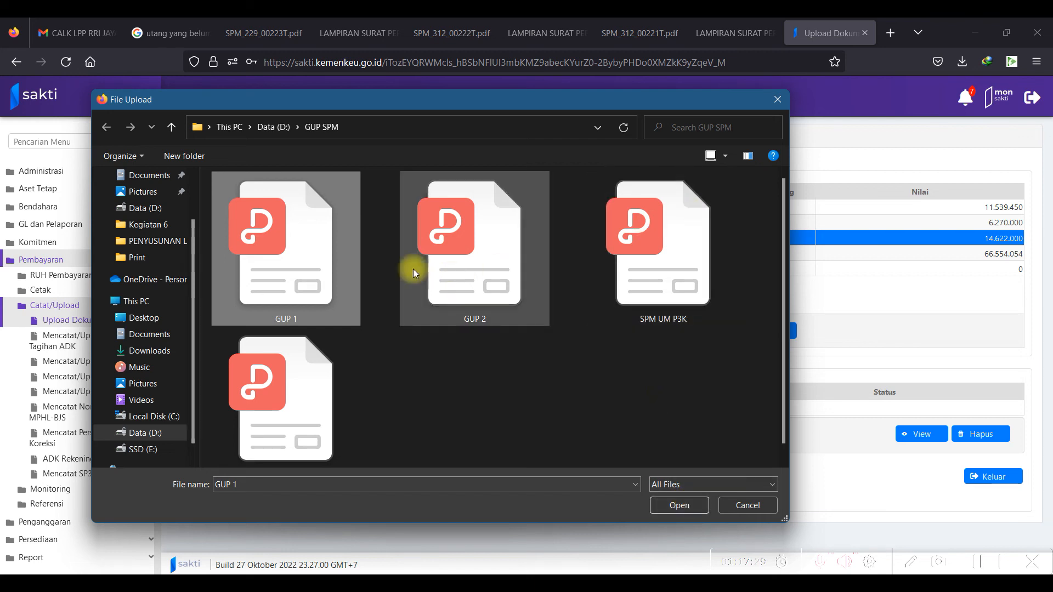
Preview GUP 1.pdf in Firefox, then attach it and upload it.
{"action": "right_click", "coordinate": [299, 252]}
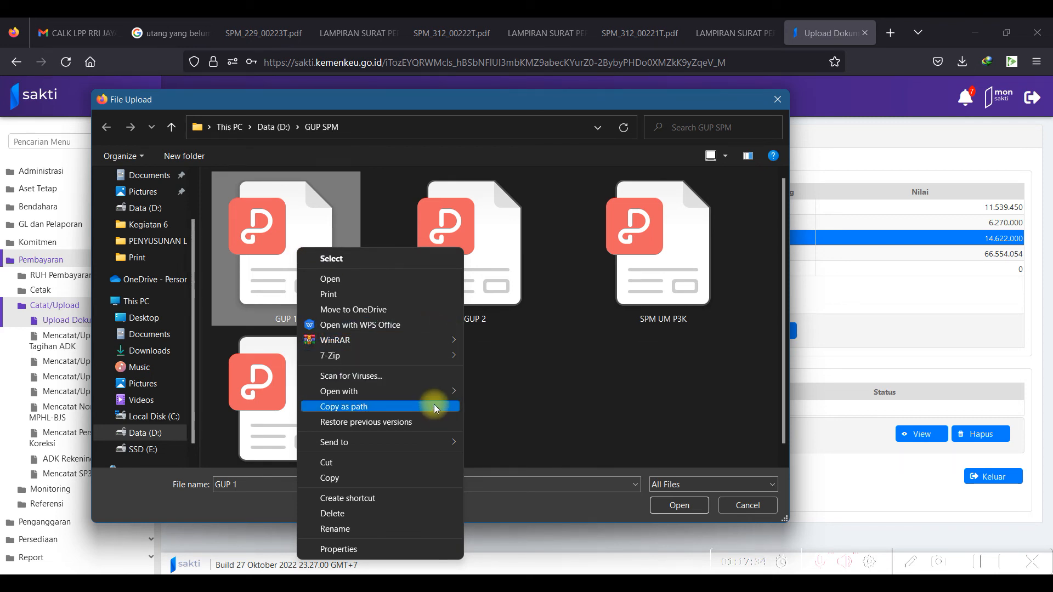
{"action": "mouse_move", "coordinate": [438, 389]}
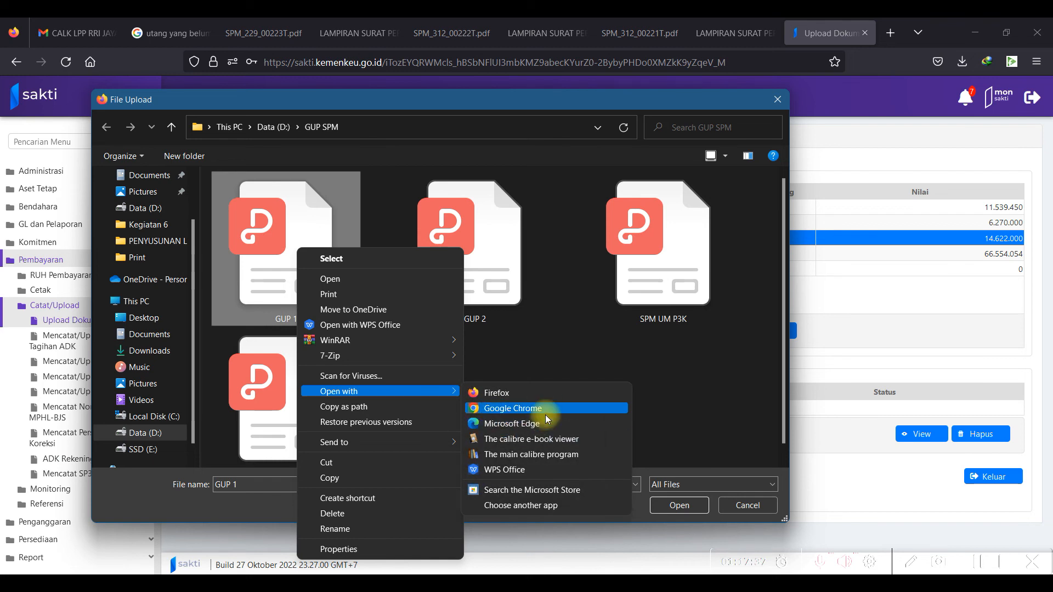
{"action": "left_click", "coordinate": [544, 393]}
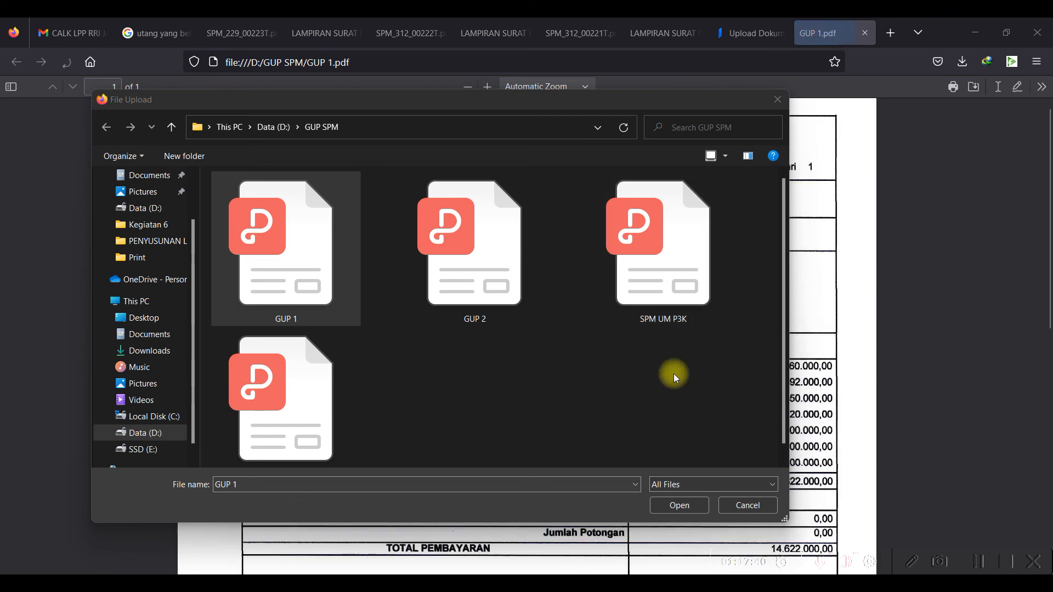
{"action": "left_click", "coordinate": [1046, 206]}
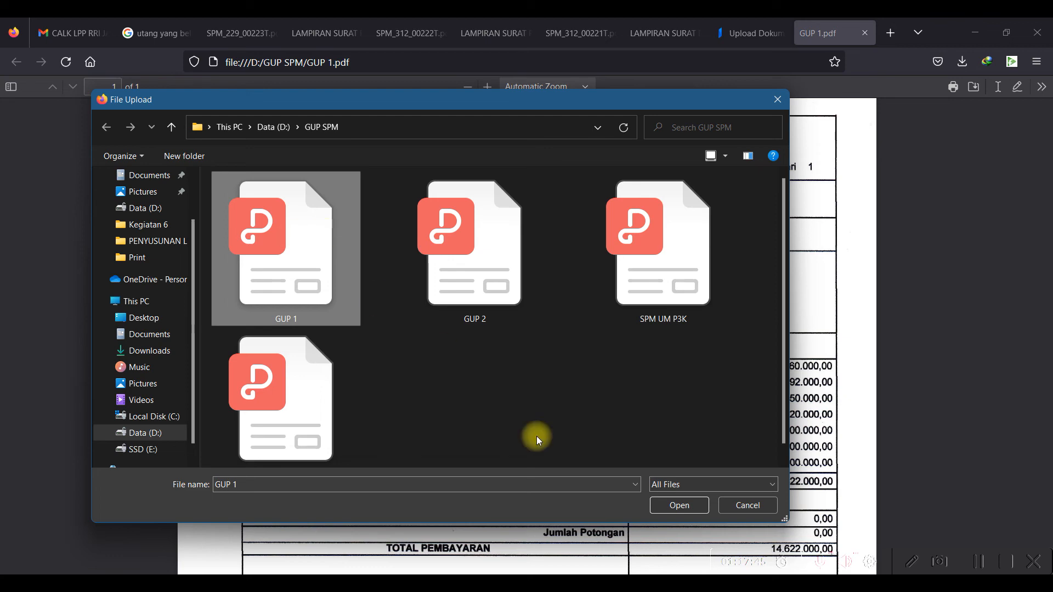
{"action": "left_click", "coordinate": [678, 506]}
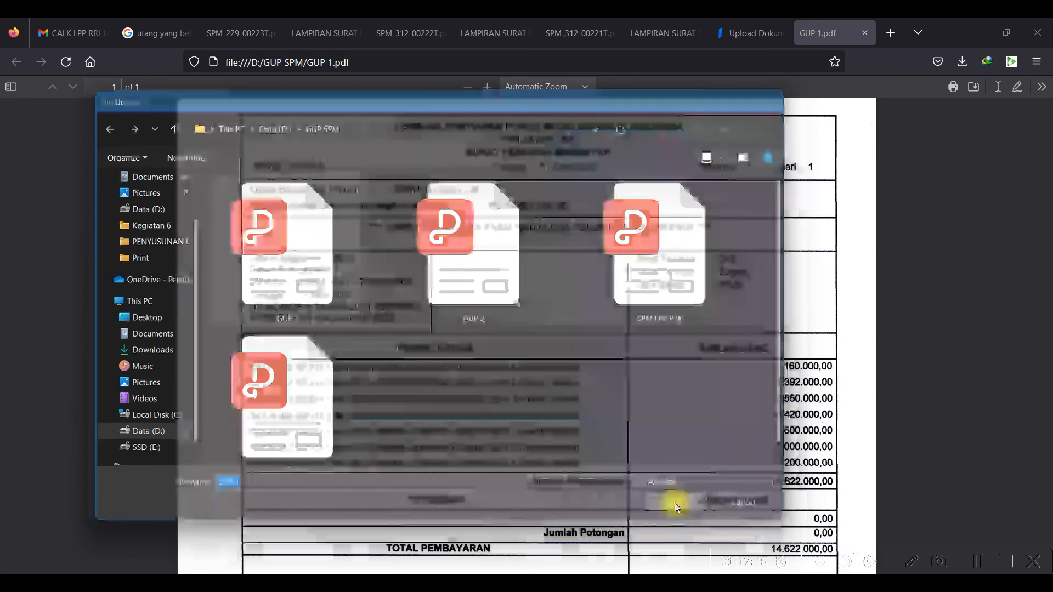
{"action": "left_click", "coordinate": [750, 33]}
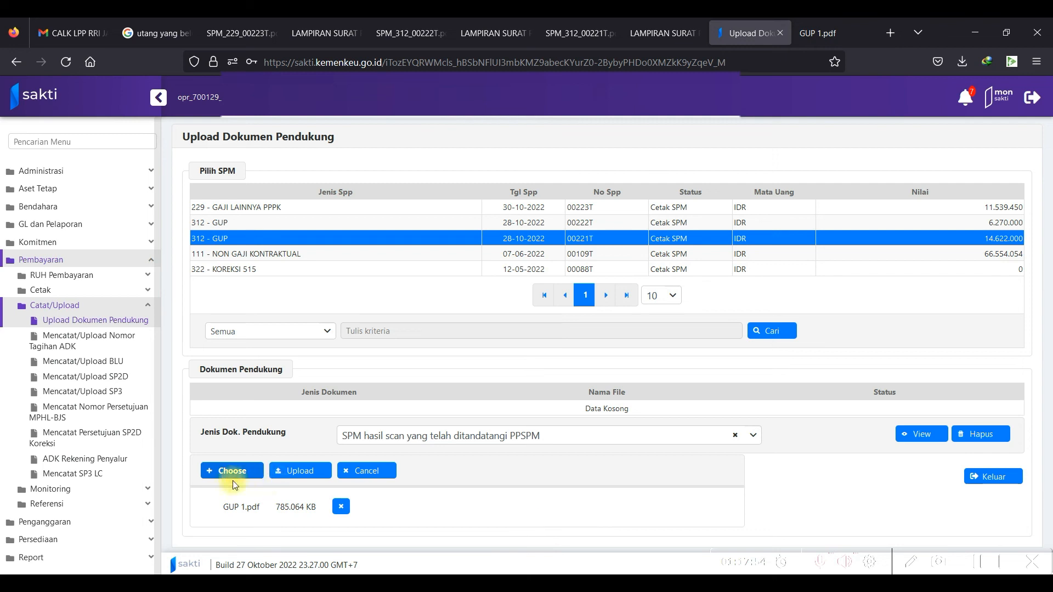
{"action": "left_click", "coordinate": [291, 473]}
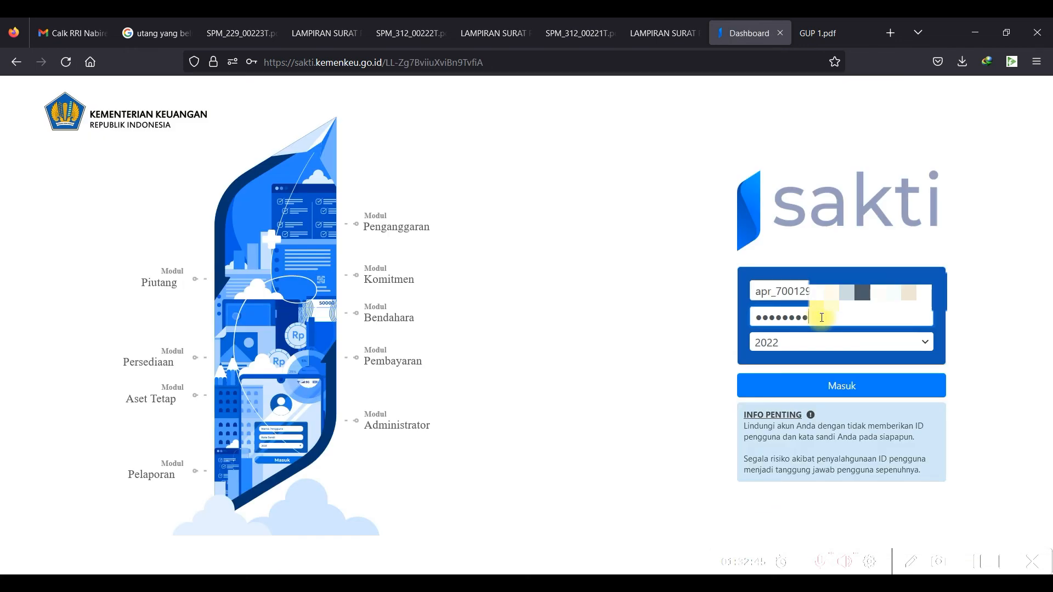
Sign in as the approver and approve SPM 00221T (00221A, 14.622.000) on Validasi SPM.
{"action": "left_click", "coordinate": [837, 387]}
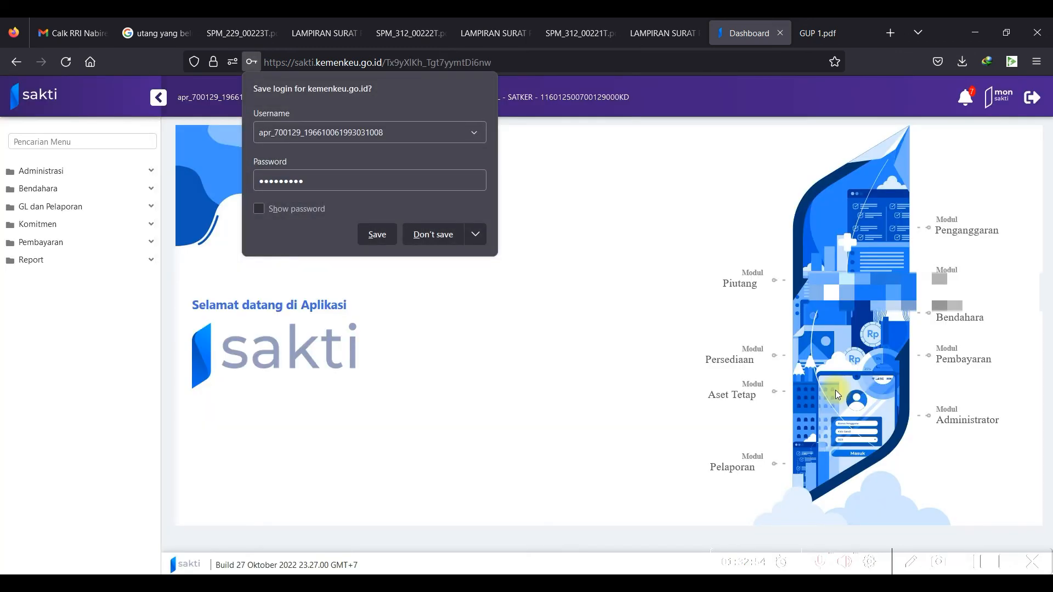
{"action": "left_click", "coordinate": [102, 241]}
{"action": "left_click", "coordinate": [103, 258]}
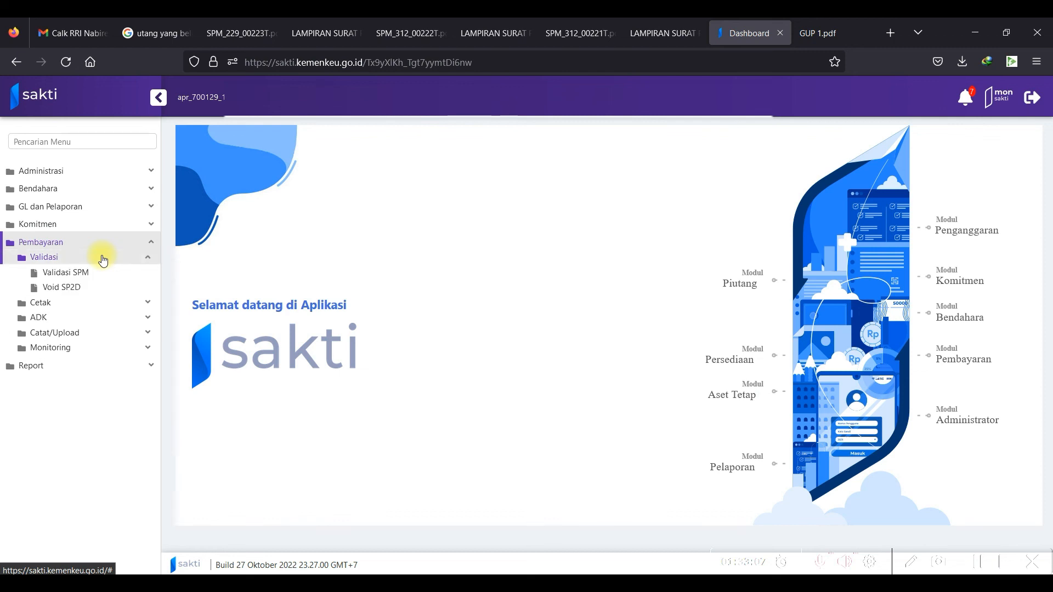
{"action": "left_click", "coordinate": [85, 277]}
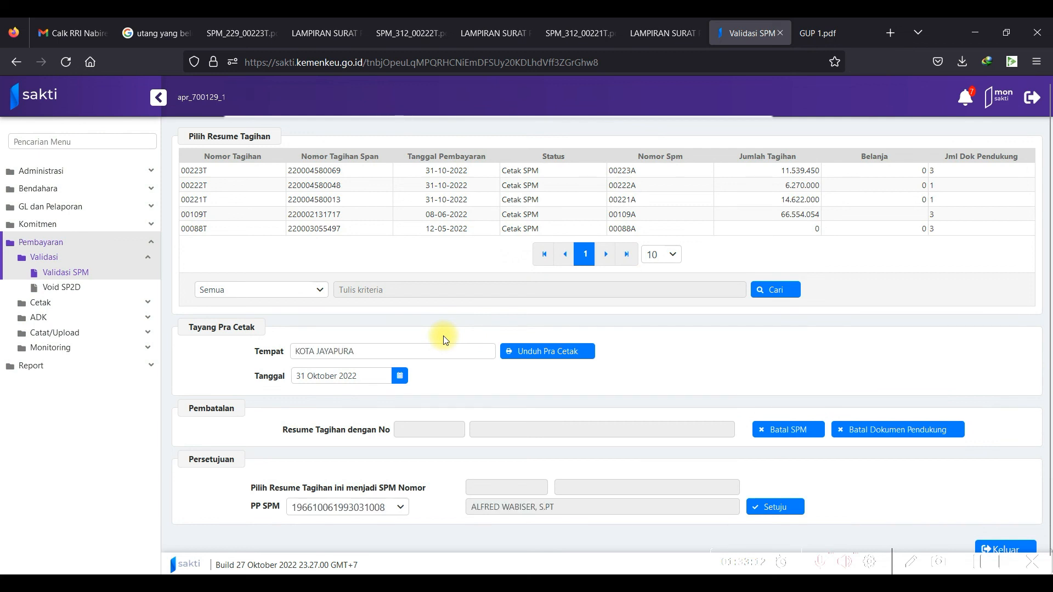
{"action": "left_click", "coordinate": [774, 200]}
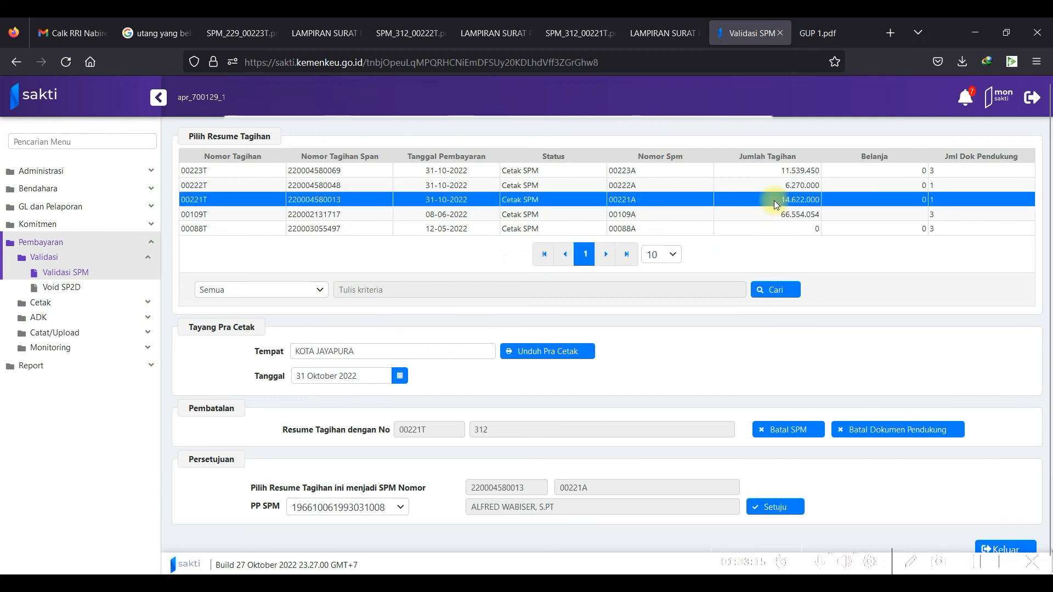
{"action": "left_click", "coordinate": [771, 508]}
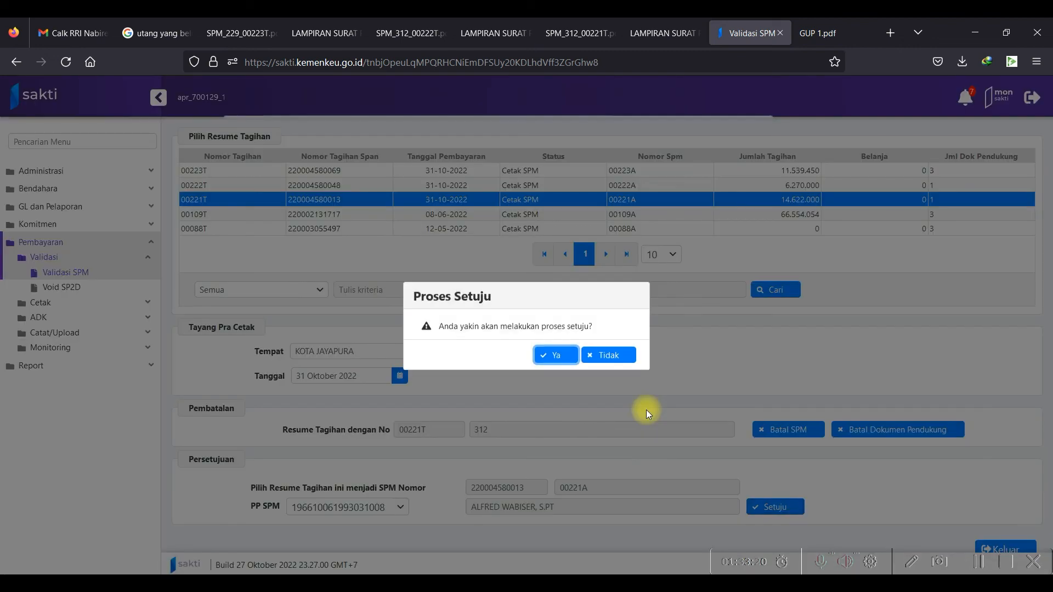
{"action": "left_click", "coordinate": [562, 356]}
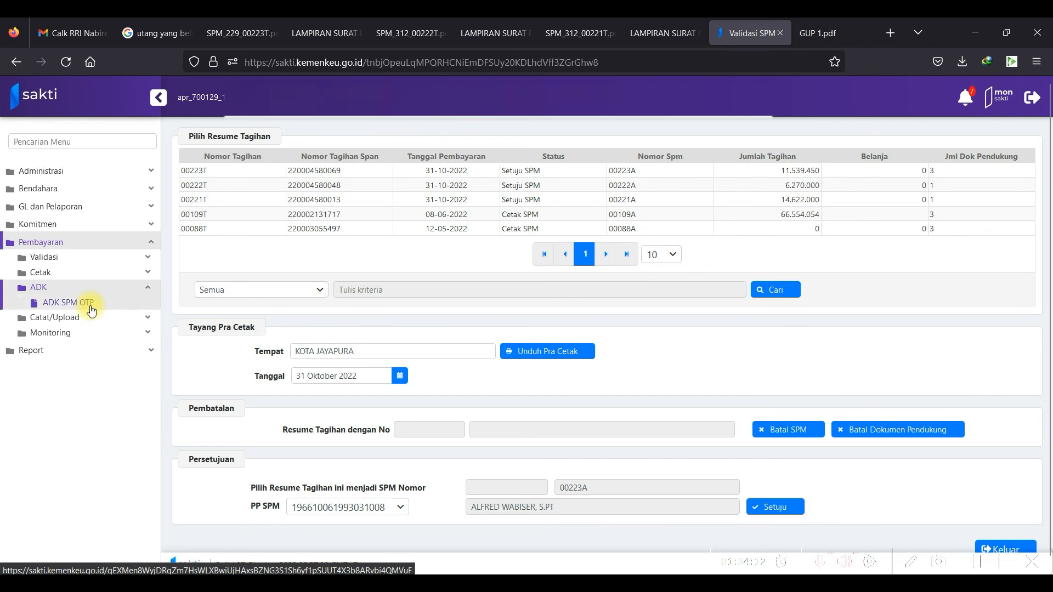
On ADK SPM OTP, select SPM 00221T, process its ADK and request the OTP via SMS.
{"action": "left_click", "coordinate": [91, 309]}
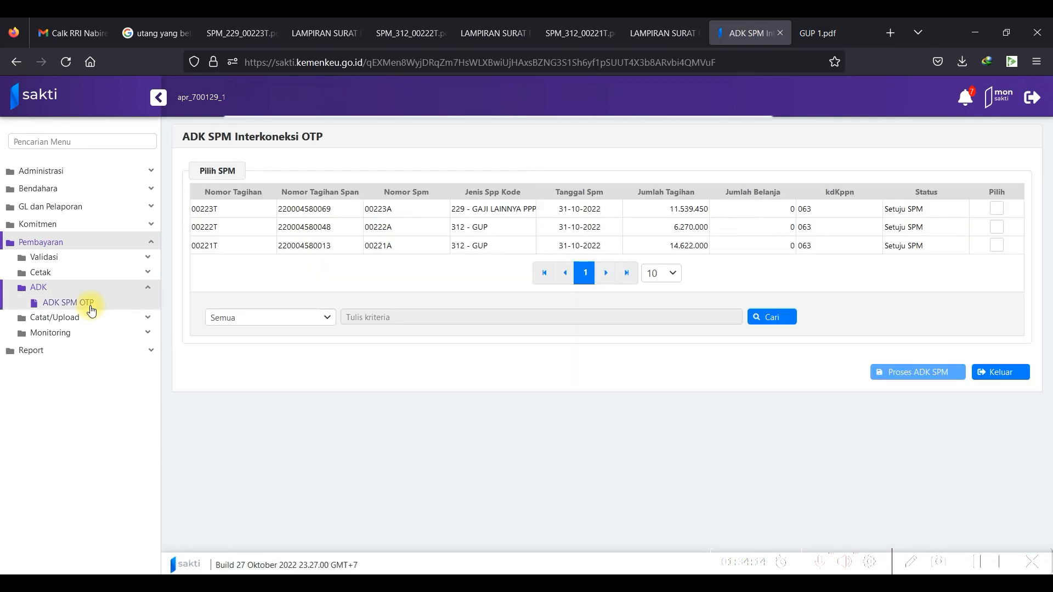
{"action": "left_click", "coordinate": [996, 245]}
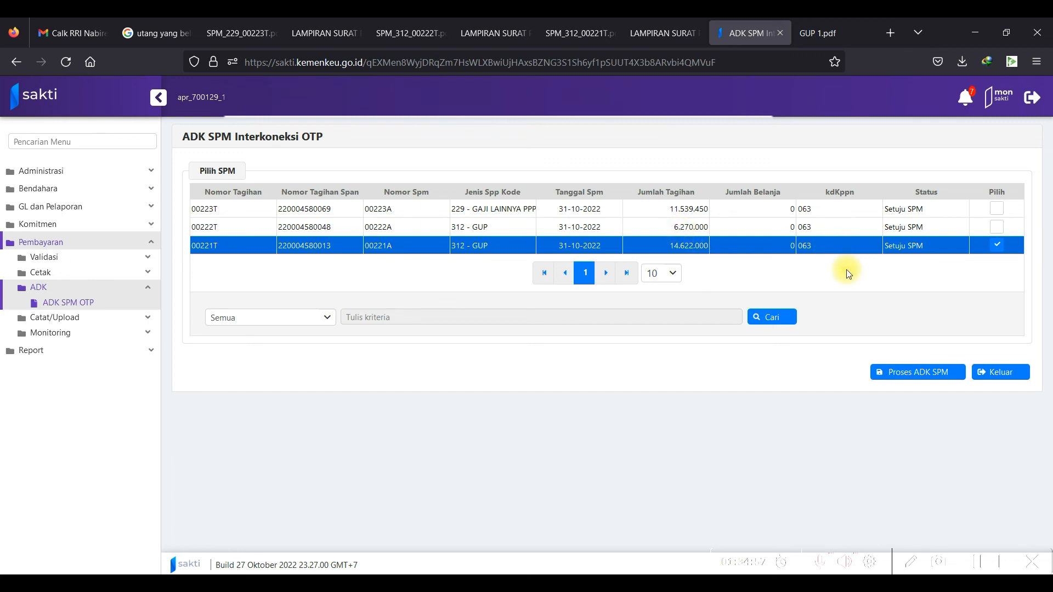
{"action": "left_click", "coordinate": [898, 374]}
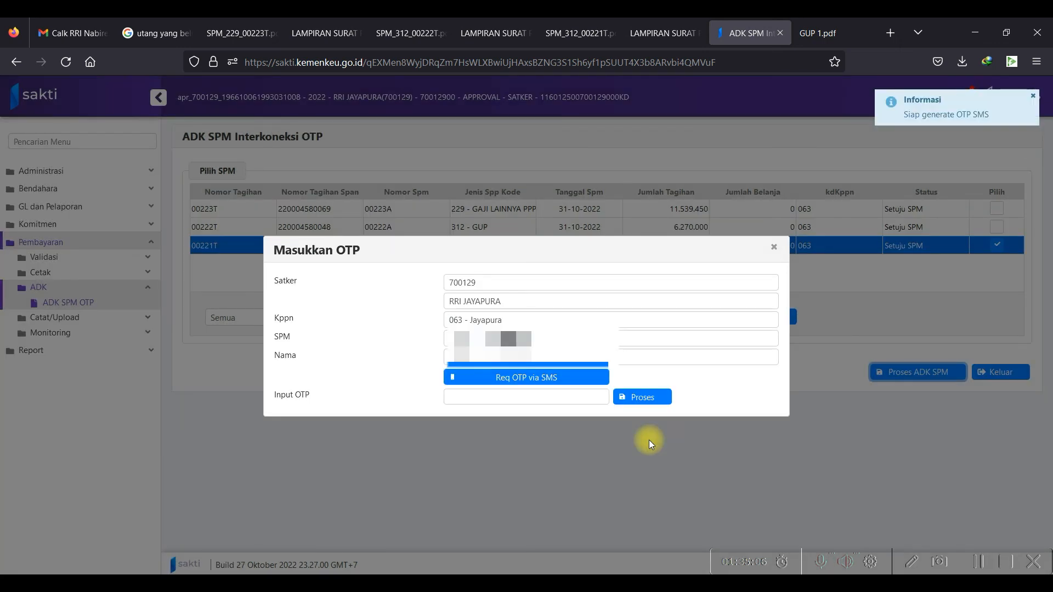
{"action": "left_click", "coordinate": [546, 382]}
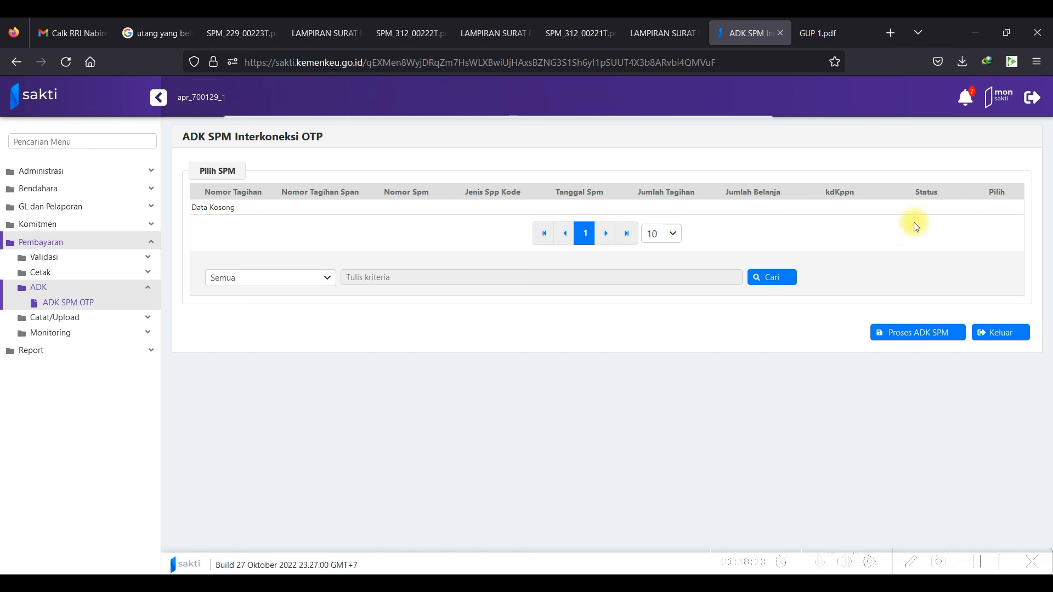
{"action": "left_click", "coordinate": [81, 336]}
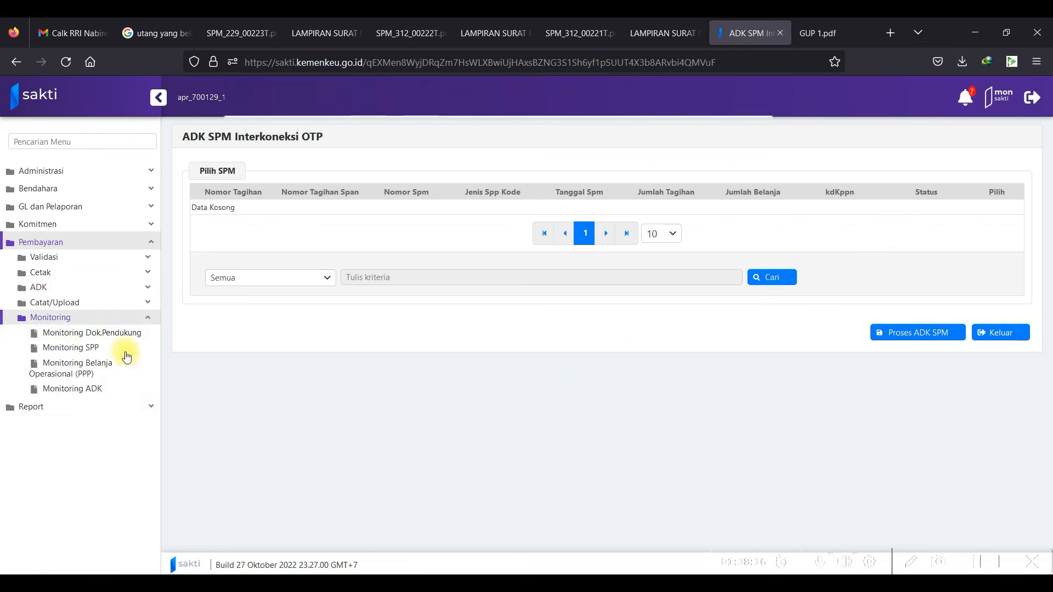
In Monitoring ADK, view the ADK detail for SPM 00221T showing 14.622.000 IDR with SP2D status.
{"action": "left_click", "coordinate": [113, 391]}
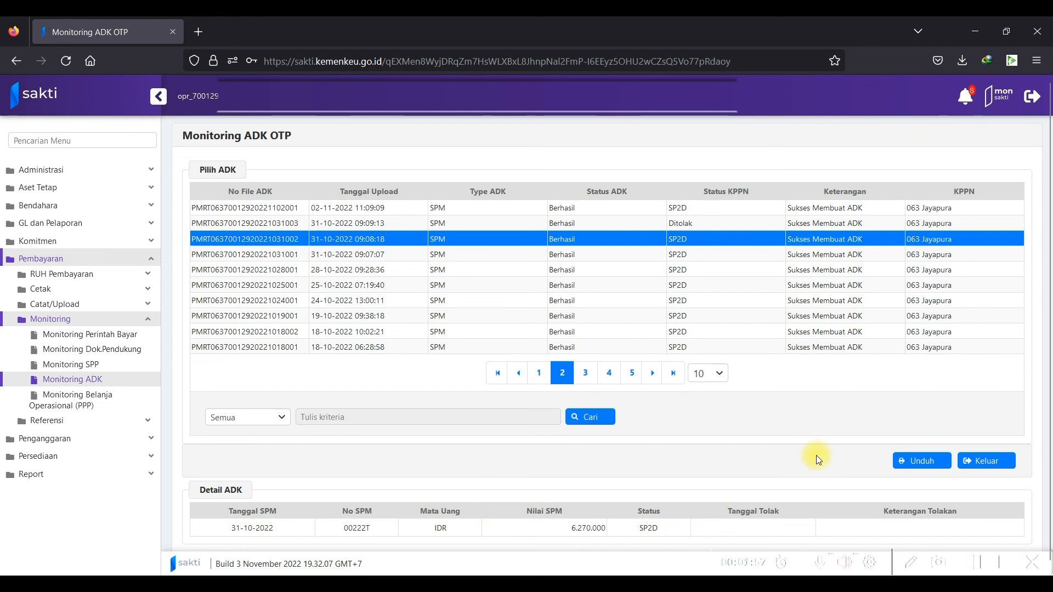
{"action": "left_click", "coordinate": [504, 256]}
{"action": "left_click", "coordinate": [509, 240]}
{"action": "left_click", "coordinate": [499, 255]}
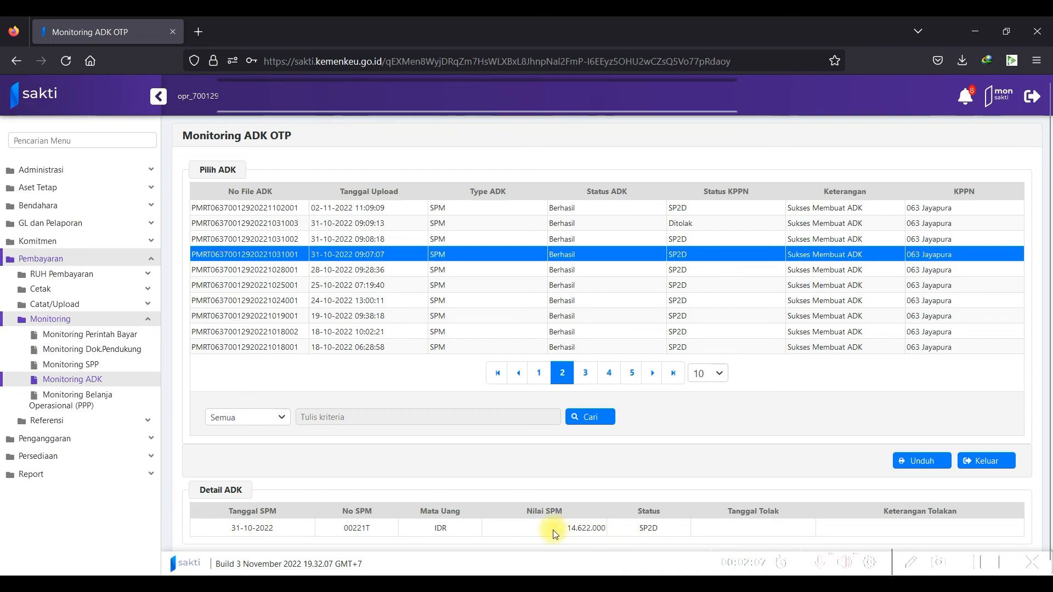